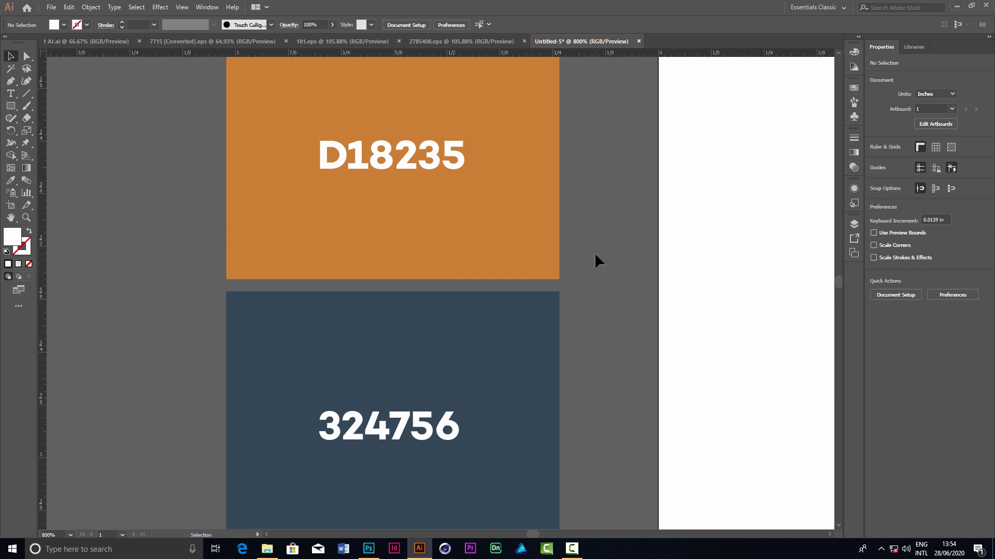
Draw a rectangle at the artboard's left edge with no fill and a thin black outline
key("ctrl+0")
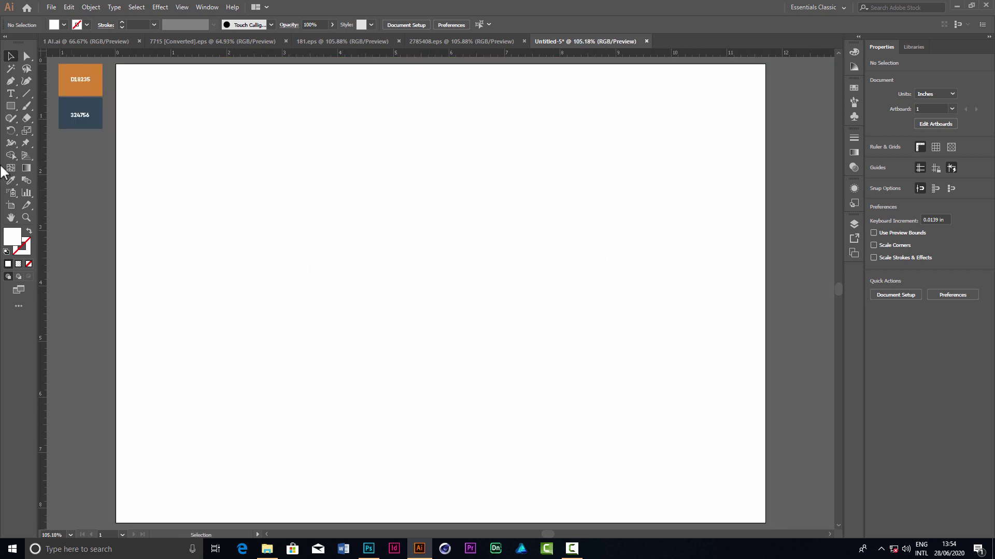
left_click(10, 106)
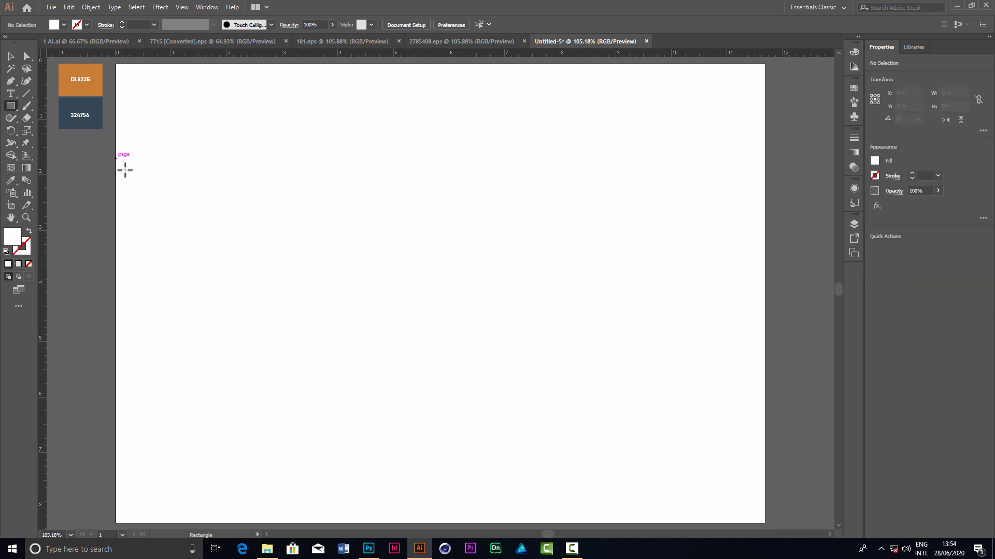
left_click_drag(116, 158, 285, 231)
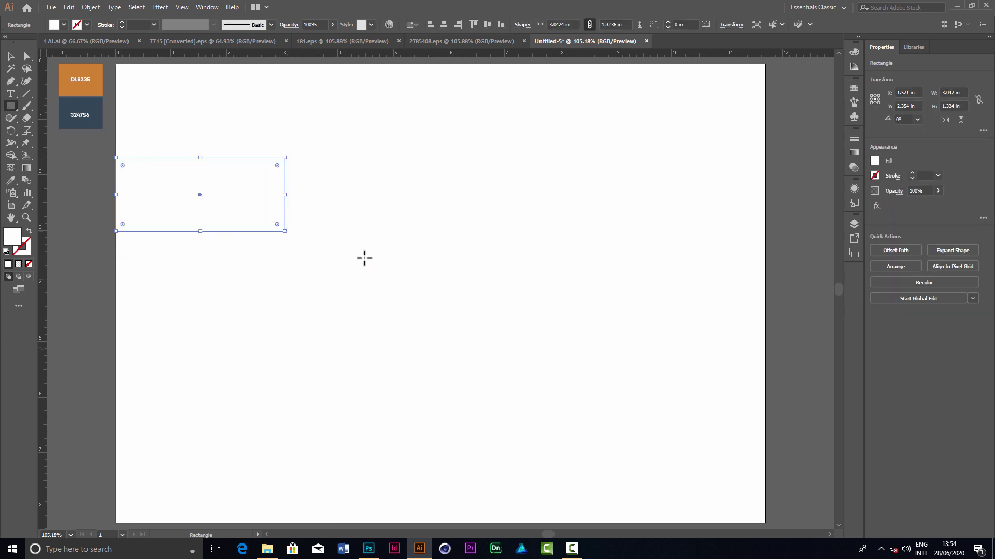
left_click(53, 25)
left_click(6, 42)
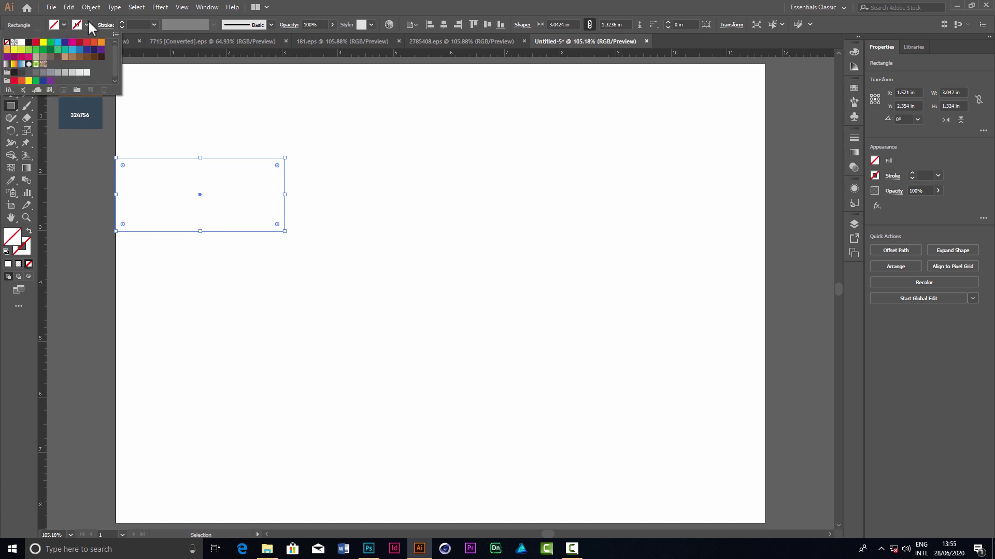
left_click(122, 22)
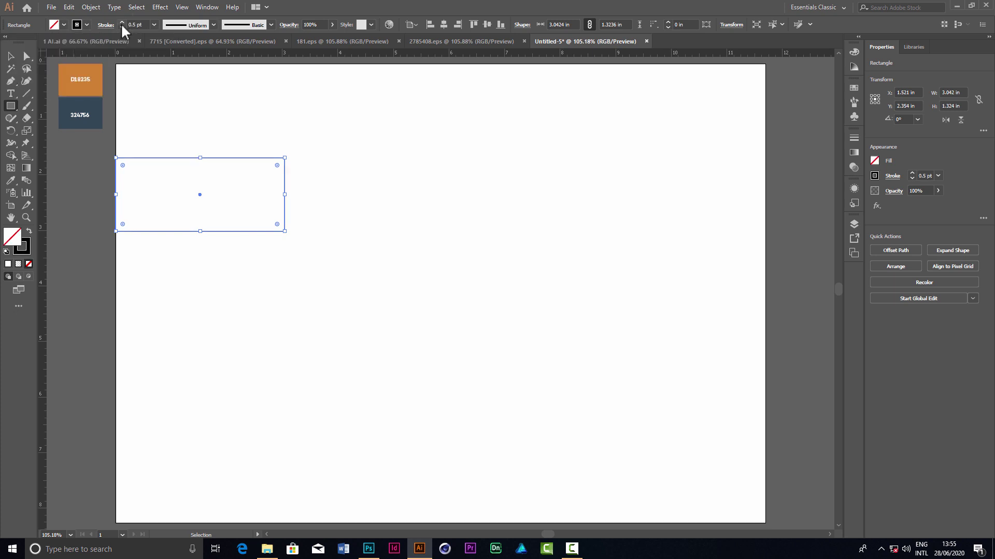
Copy the rectangle into a row of three and stretch the row to the artboard's right edge
left_click(10, 56)
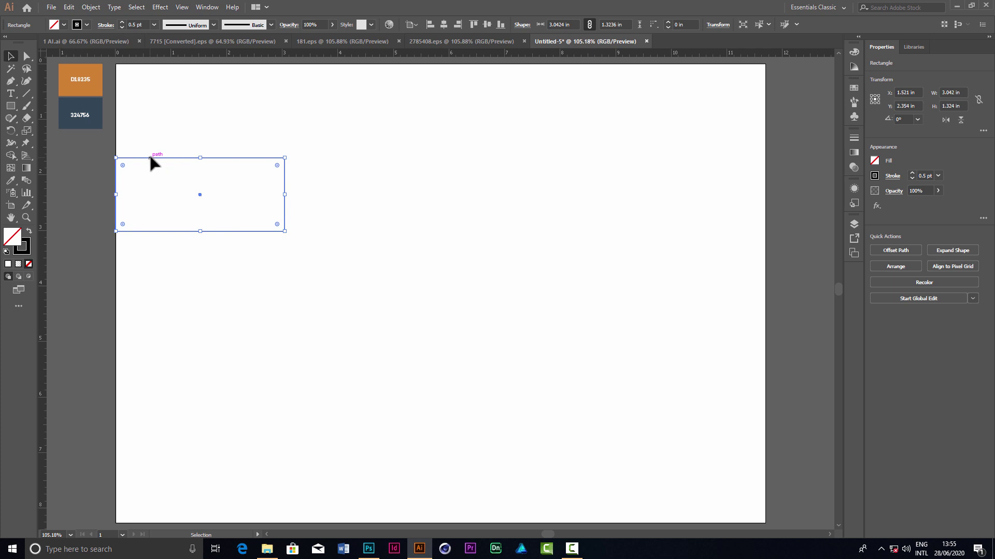
left_click_drag(150, 158, 506, 159)
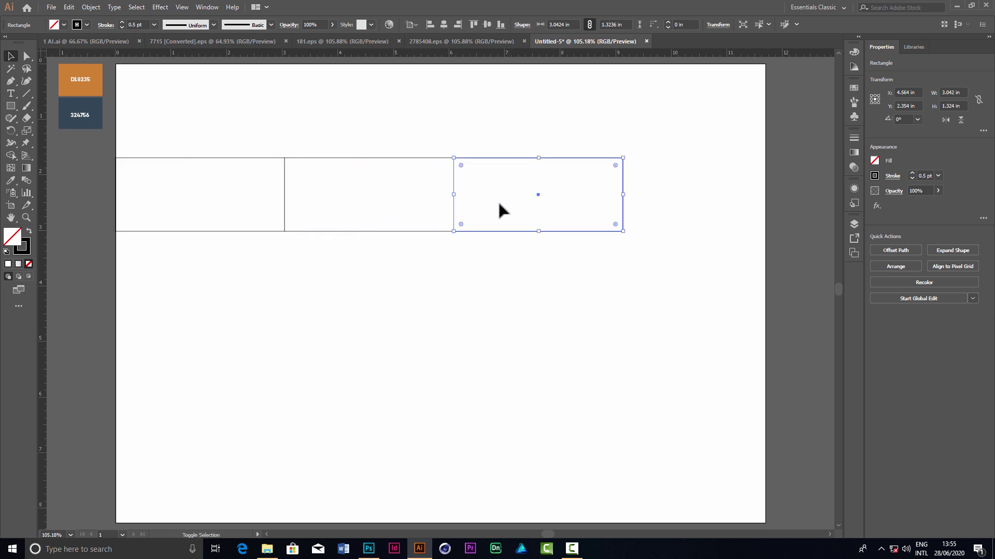
left_click_drag(534, 308, 210, 176)
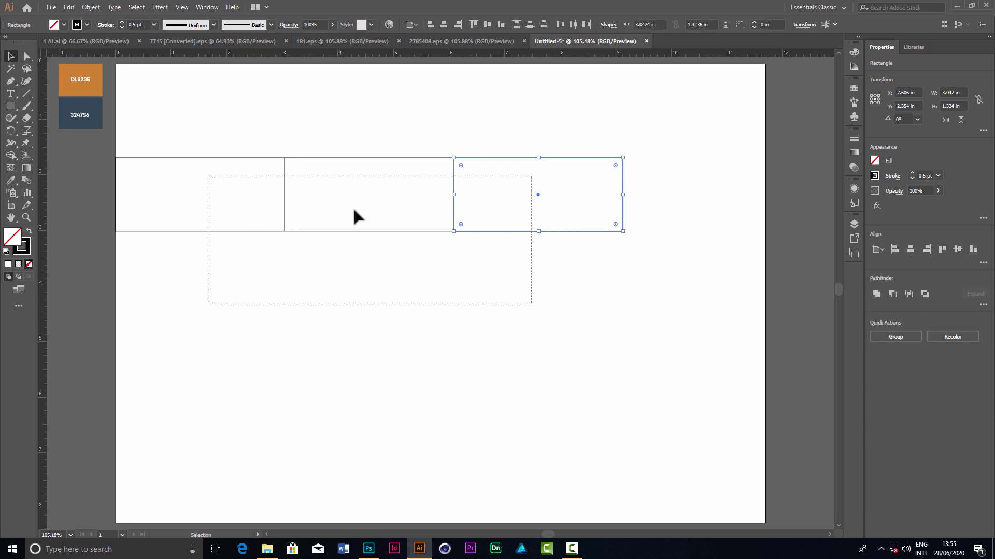
left_click_drag(623, 197, 765, 212)
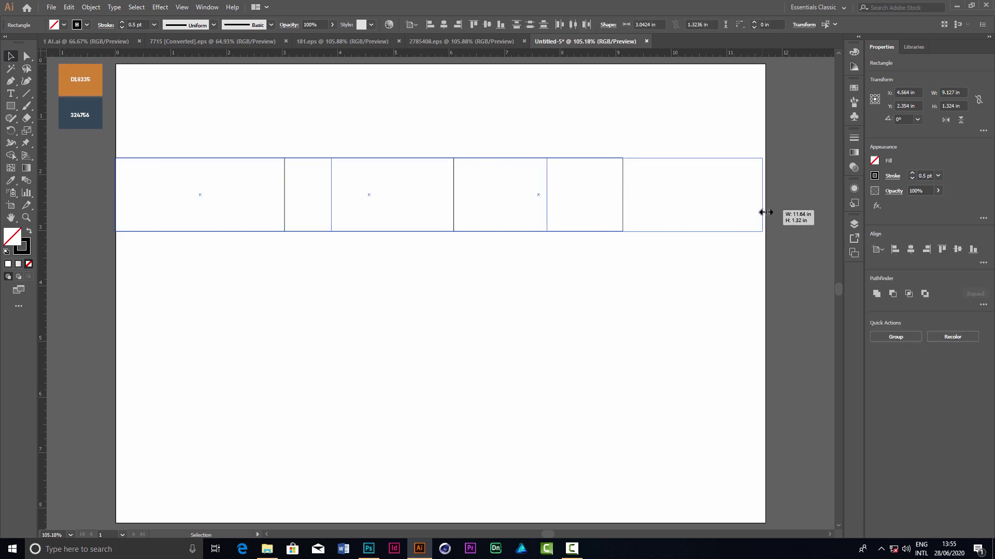
left_click(505, 290)
Place vertical ruler guides at the two joins between the rectangles
scroll(534, 161, "down", 1)
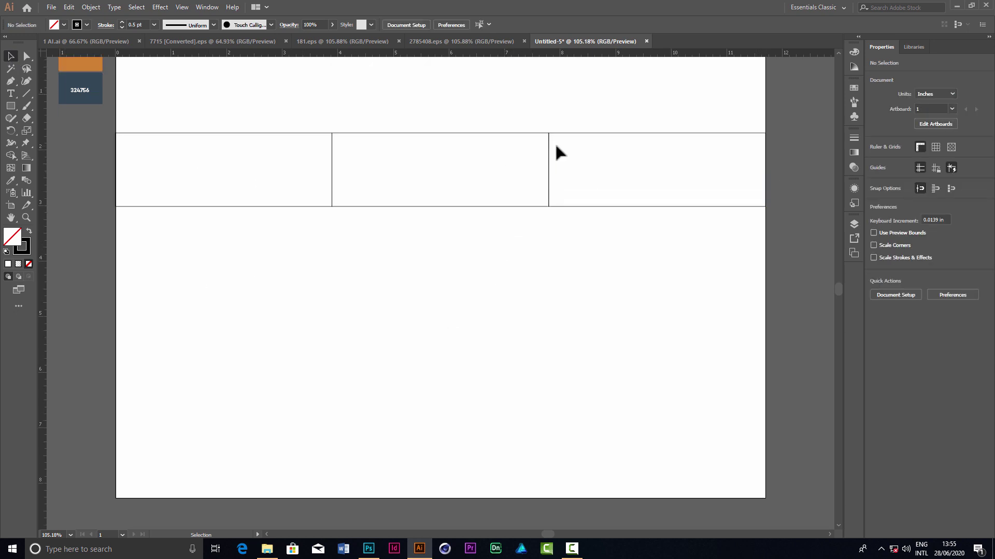
scroll(555, 151, "up", 2)
left_click_drag(39, 206, 332, 239)
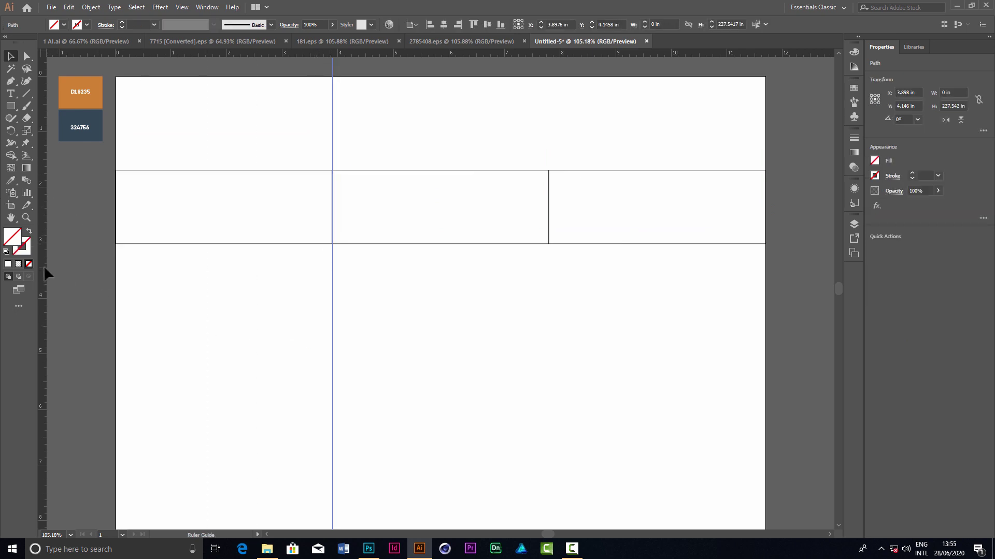
left_click_drag(44, 266, 549, 329)
Delete the three helper rectangles, keeping the guides, and return to actual-size view
mouse_move(682, 313)
left_mouse_down()
mouse_move(600, 155)
mouse_move(639, 156)
mouse_move(177, 255)
mouse_move(176, 264)
left_mouse_up()
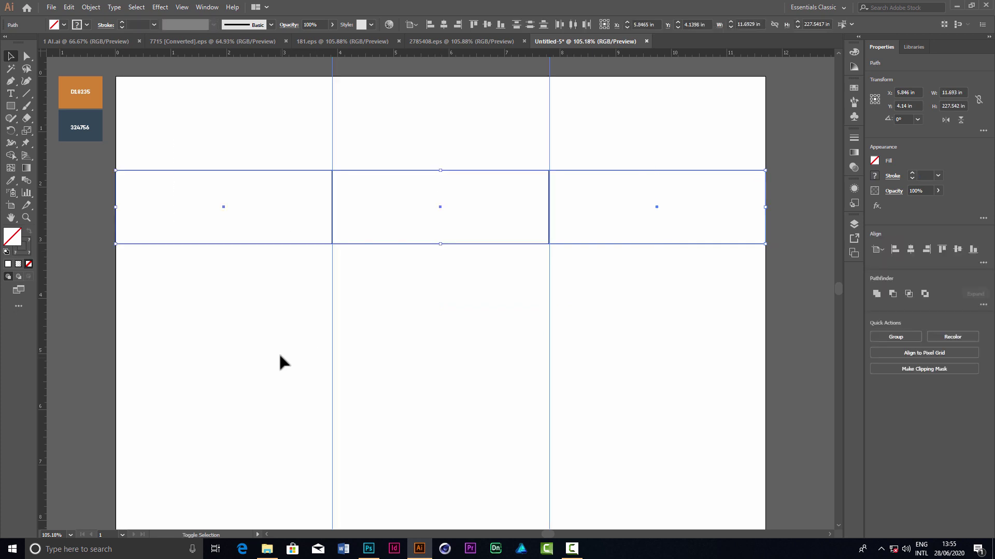
left_click_drag(280, 354, 674, 449)
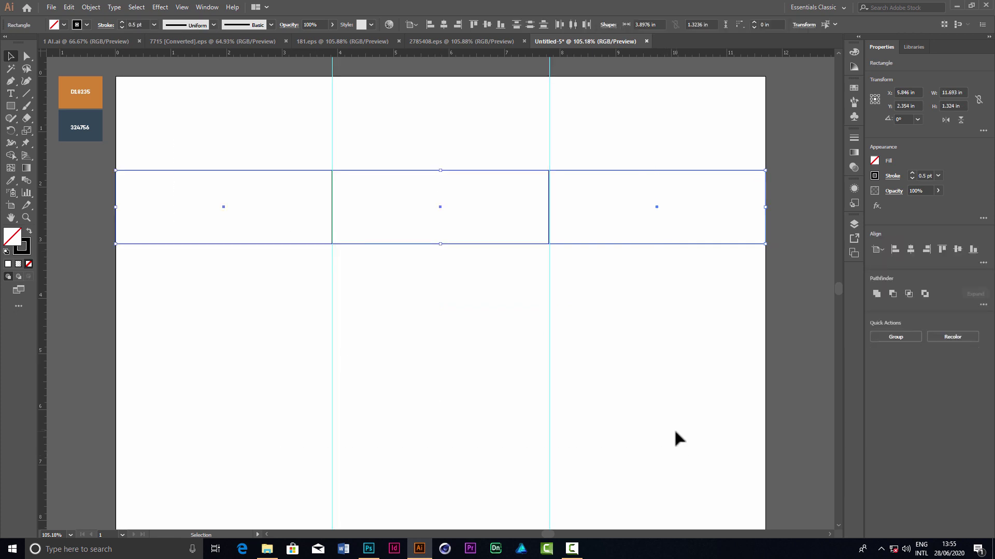
key("Delete")
scroll(414, 285, "down", 2)
scroll(424, 292, "up", 2)
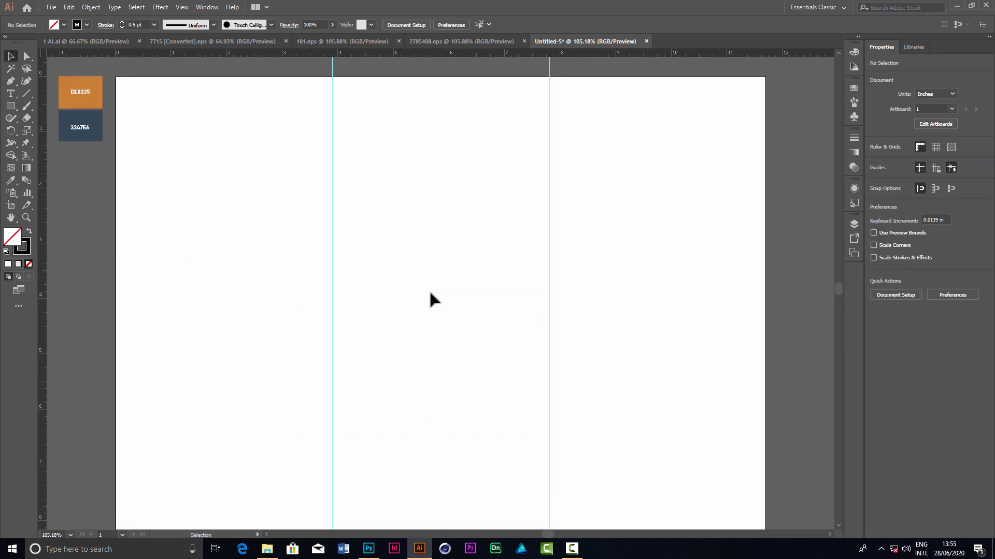
scroll(435, 294, "down", 1)
key("ctrl+1")
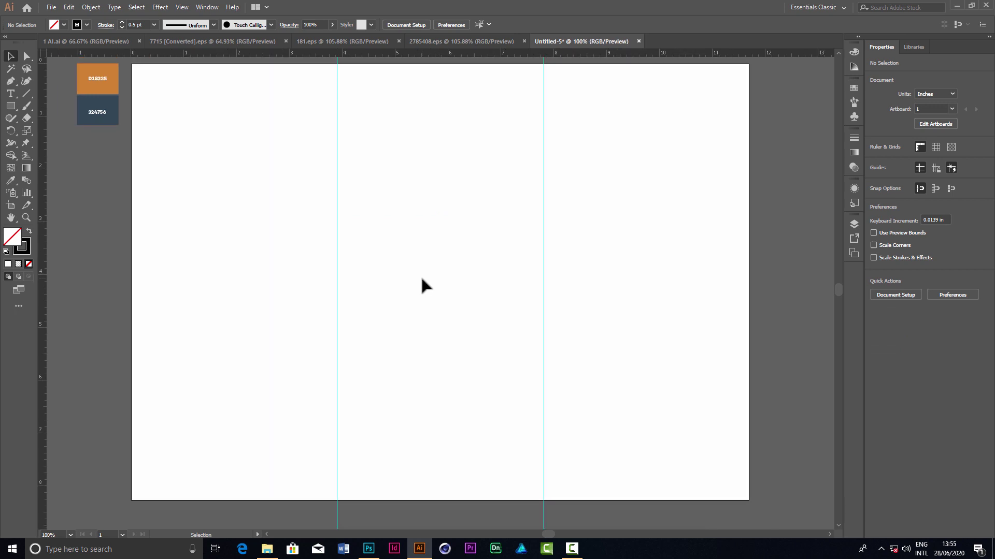
Draw a solid black, outline-free rectangle across the left two panels, ending at the second guide
scroll(421, 285, "up", 2)
scroll(421, 283, "down", 1)
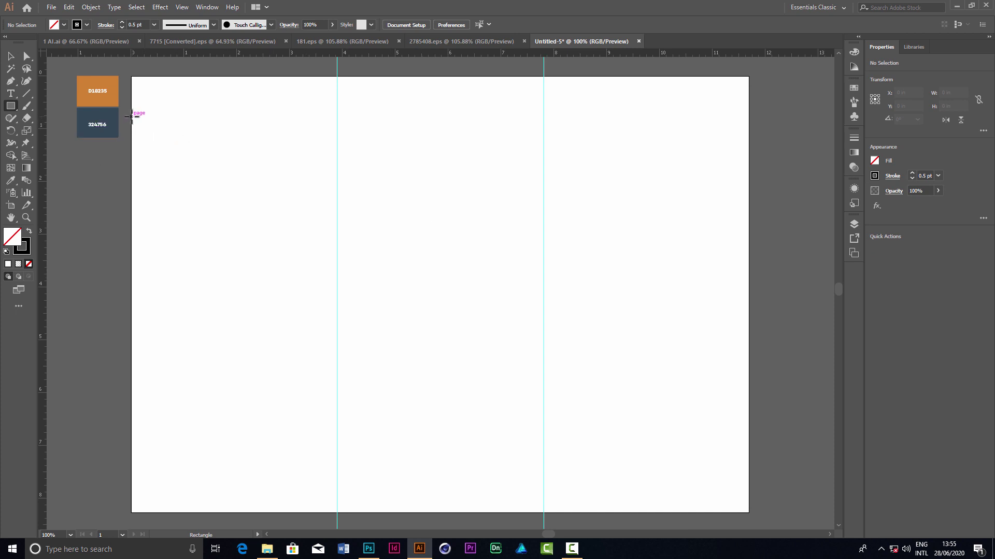
left_click_drag(132, 117, 544, 319)
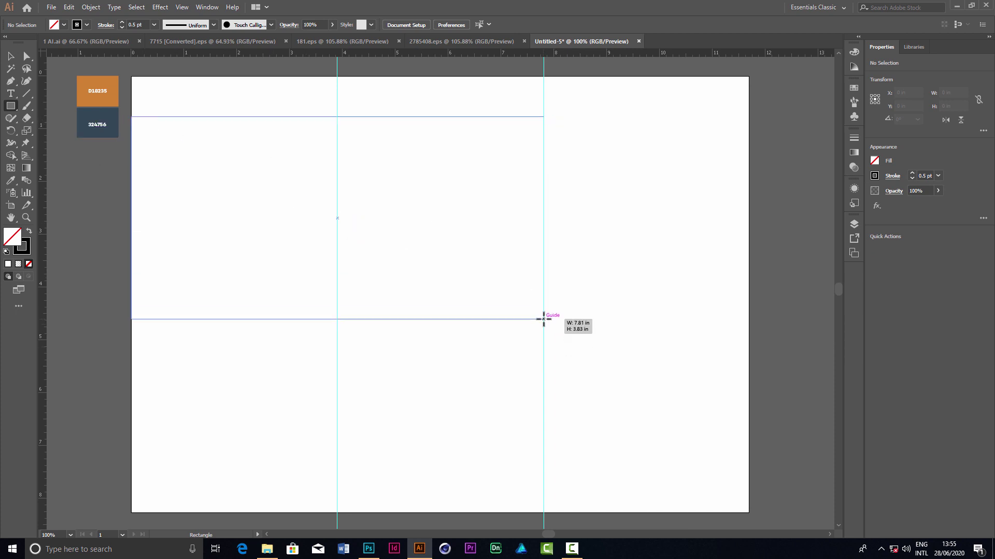
left_click_drag(543, 319, 544, 319)
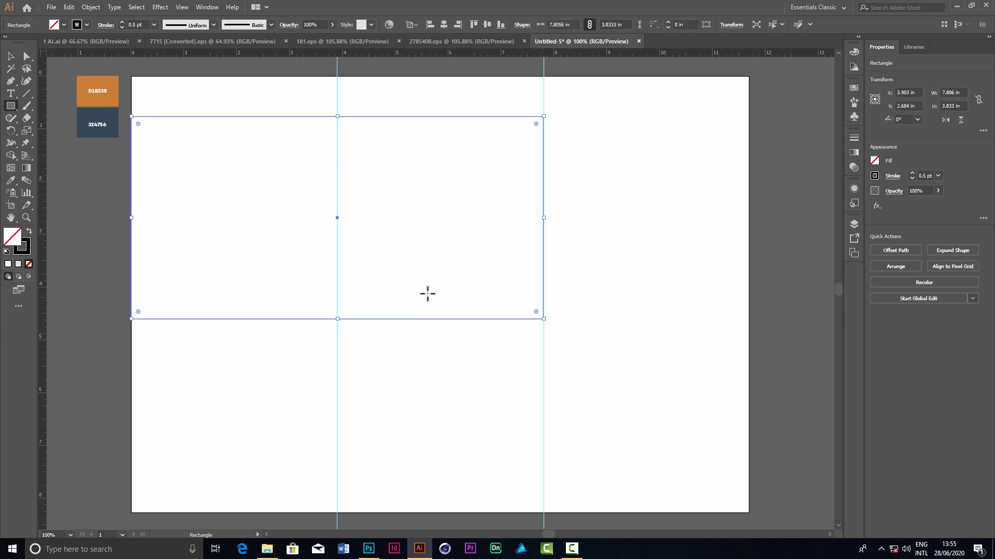
left_click_drag(337, 116, 338, 106)
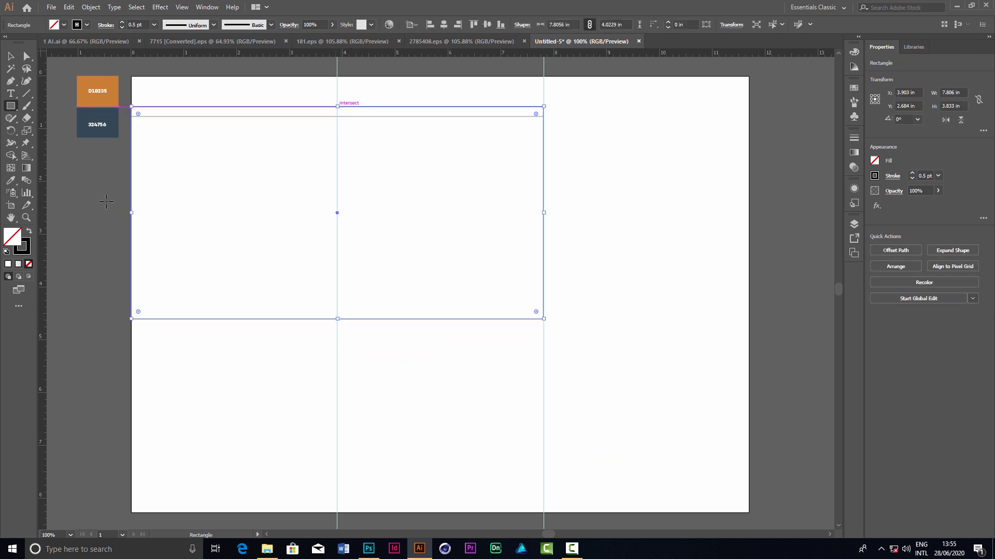
left_click(29, 231)
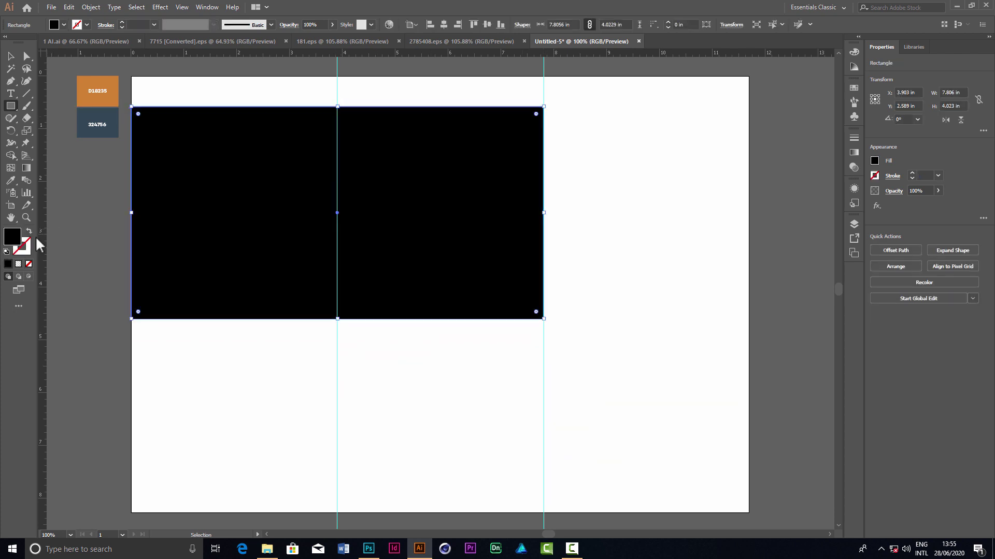
Copy the black rectangle into the right panel and lower its top to make it 3.5 in tall
left_click(10, 59)
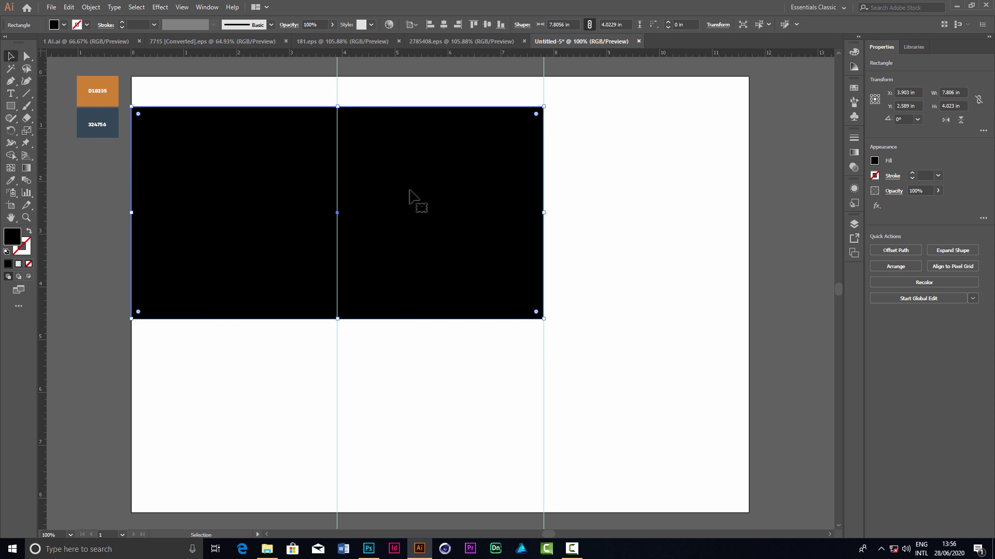
mouse_move(251, 201)
left_mouse_down()
mouse_move(666, 247)
mouse_move(552, 238)
left_mouse_up()
key("ctrl+minus")
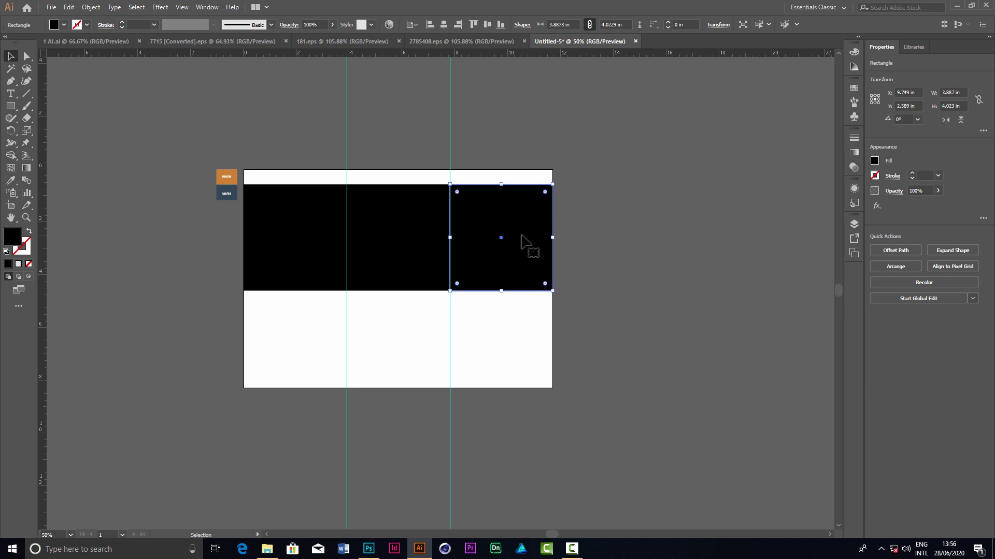
scroll(530, 235, "up", 3)
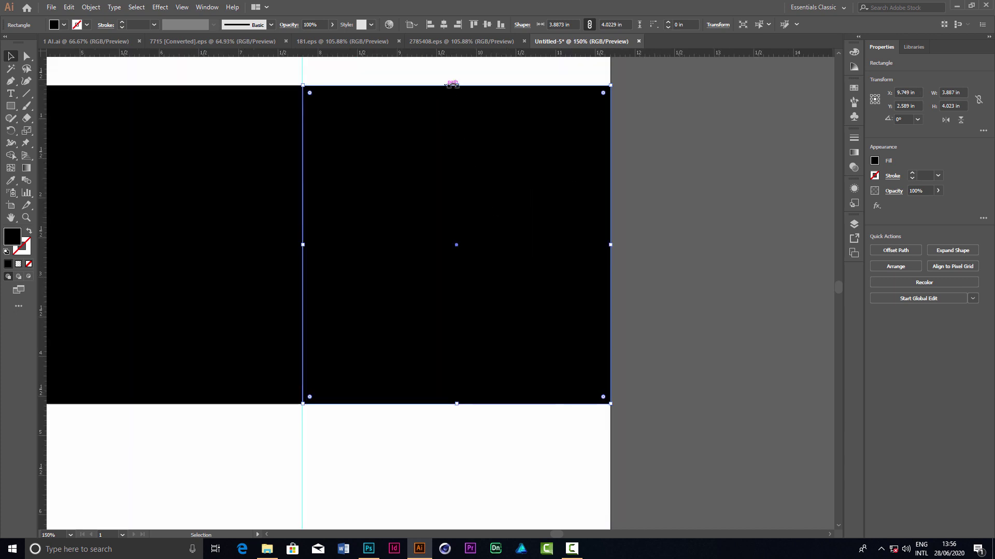
left_click_drag(453, 85, 456, 123)
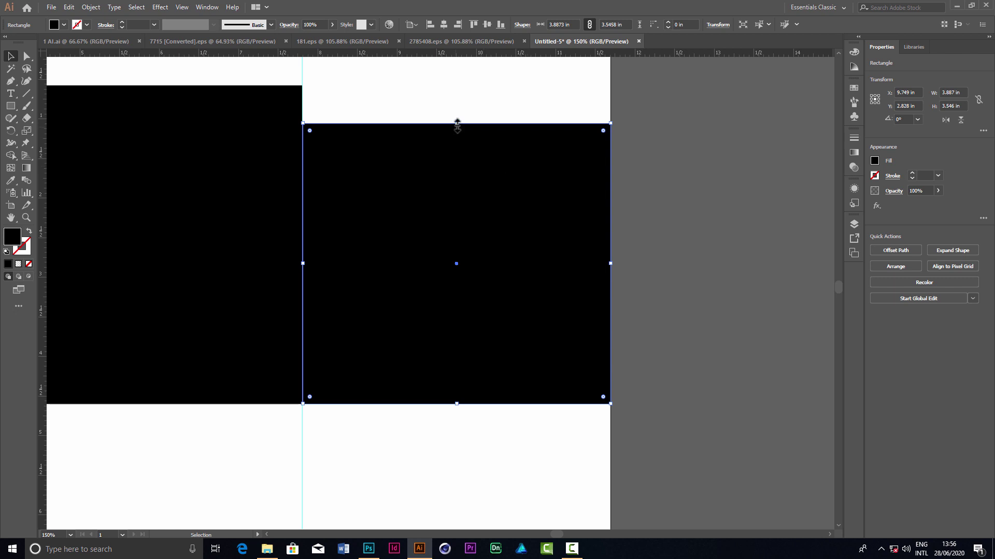
left_click_drag(458, 127, 457, 127)
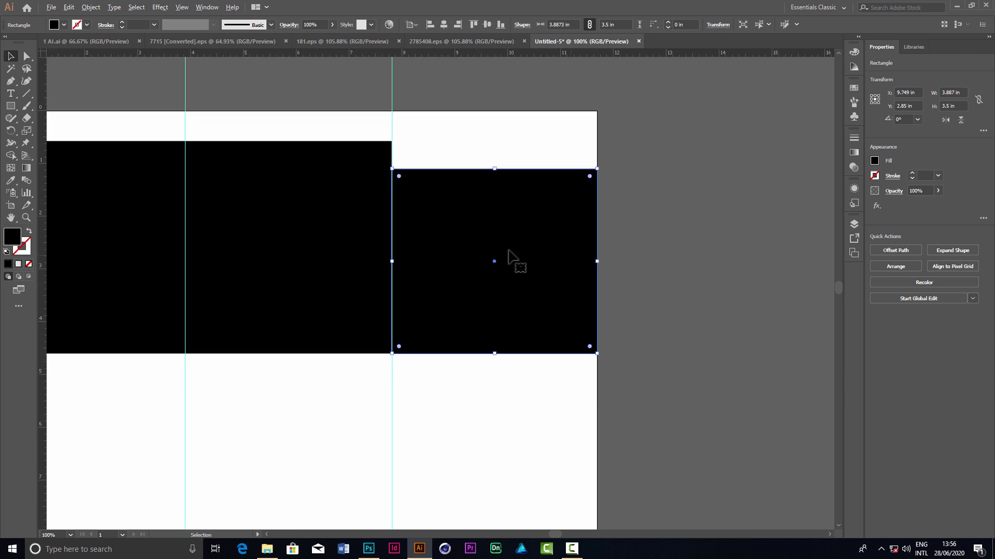
Raise the top edge of the left two-panel black block in two small nudges
scroll(570, 254, "down", 1)
scroll(277, 238, "up", 2)
scroll(616, 254, "down", 1)
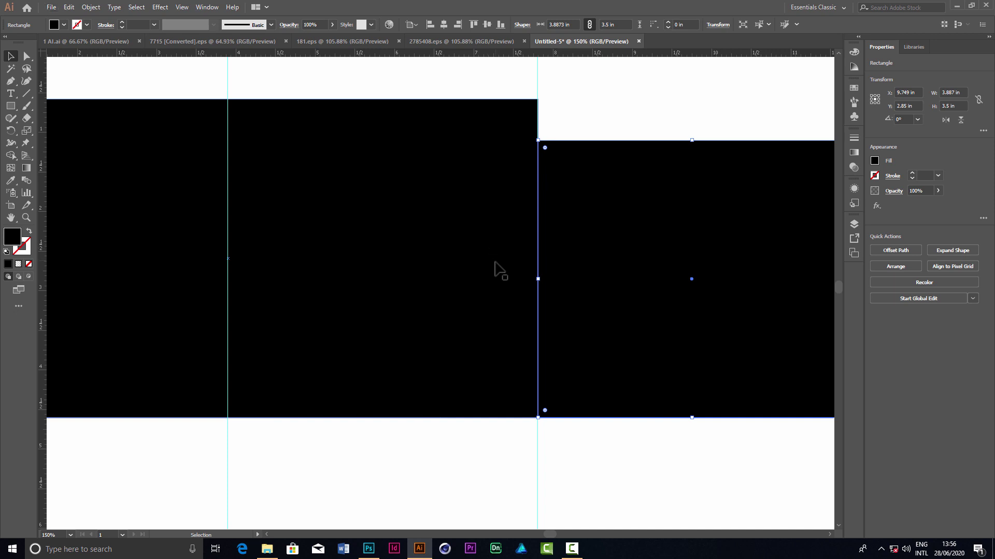
scroll(495, 265, "down", 1)
left_click(618, 155)
left_click(302, 159)
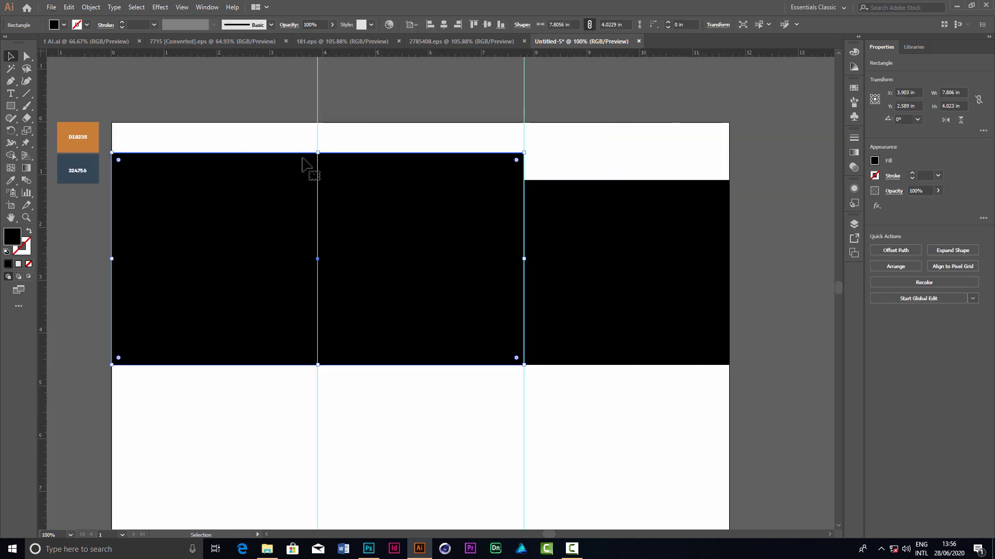
left_click_drag(317, 152, 318, 144)
left_click(588, 146)
left_click(603, 190)
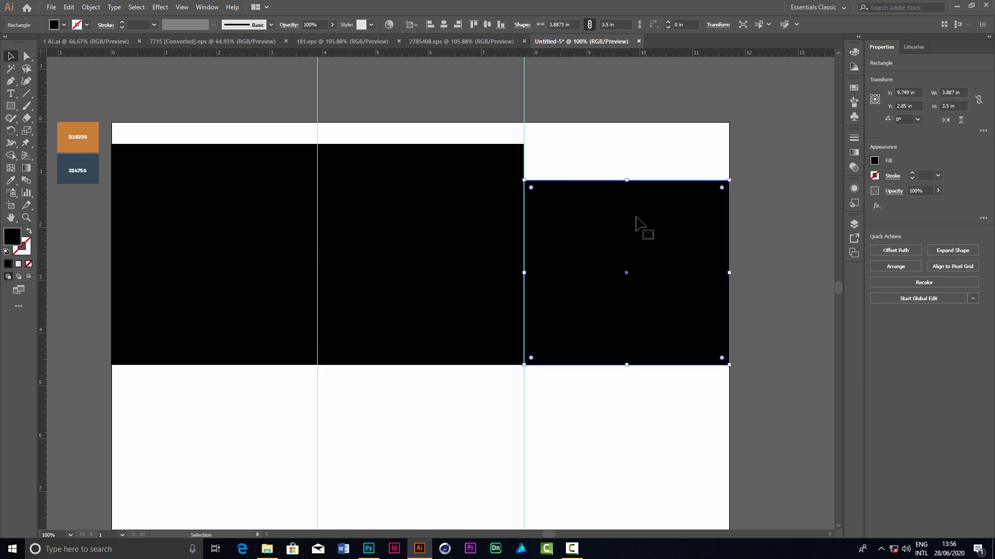
left_click(310, 159)
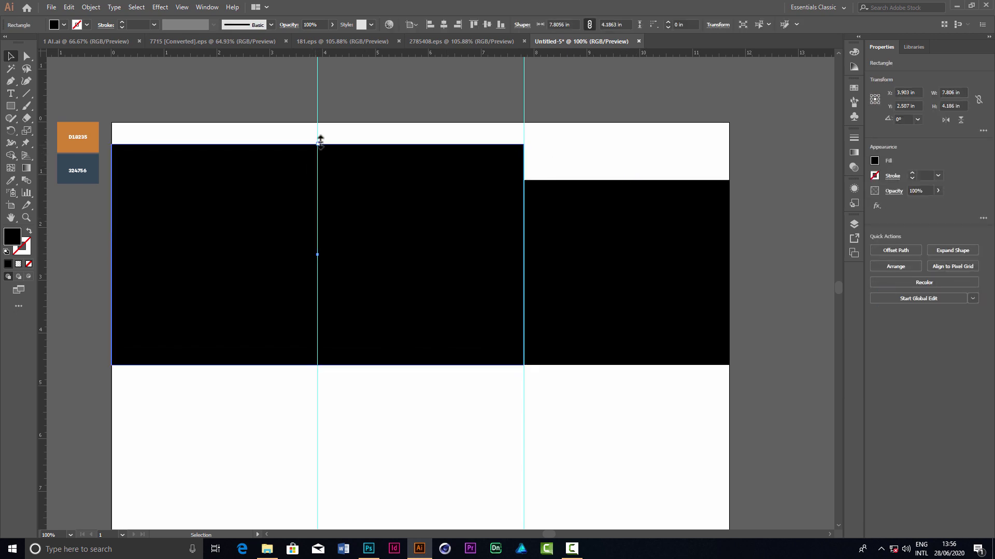
left_click_drag(321, 140, 320, 136)
Raise the right-panel block's top edge slightly, keeping it below the left block's top
left_click(579, 191)
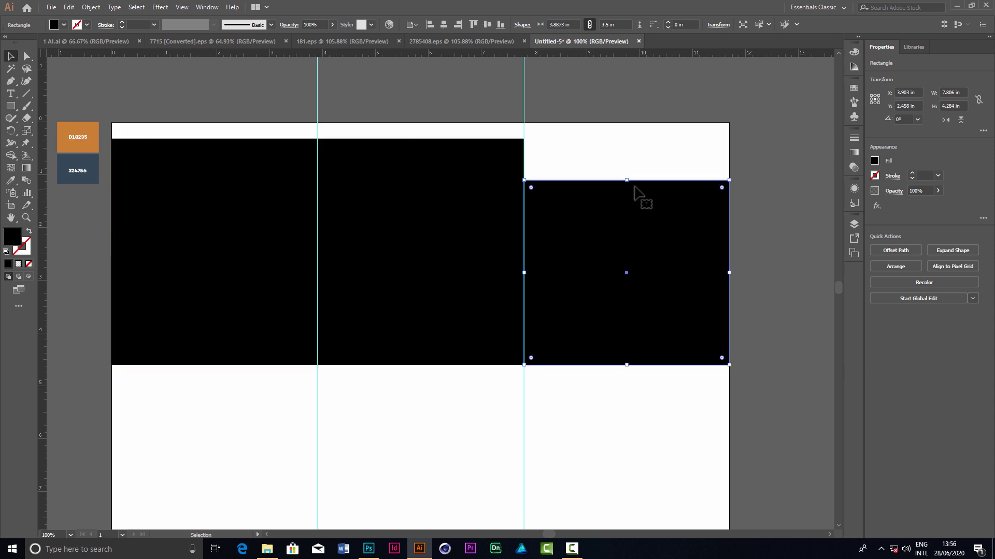
left_click_drag(626, 180, 626, 172)
left_click(634, 148)
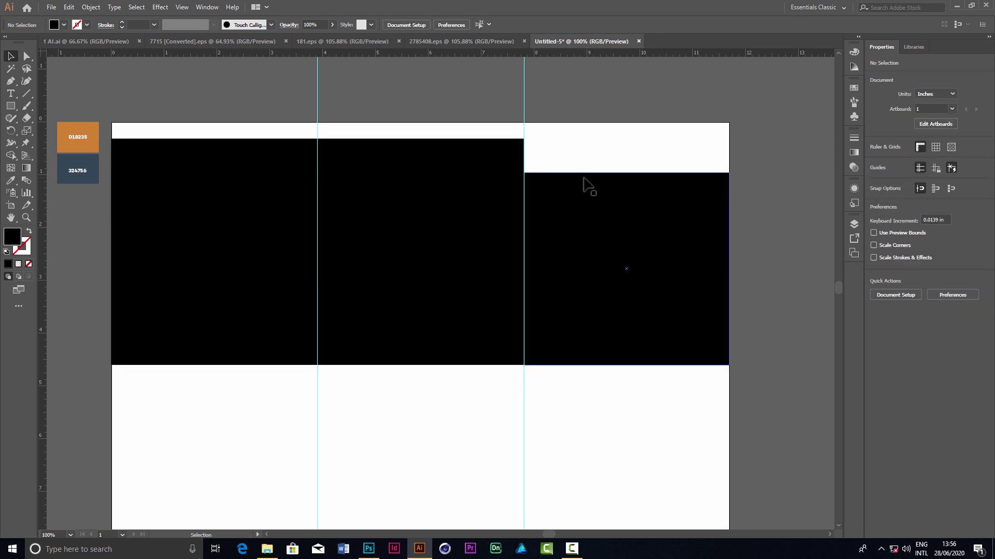
scroll(584, 187, "down", 3)
scroll(578, 218, "up", 2)
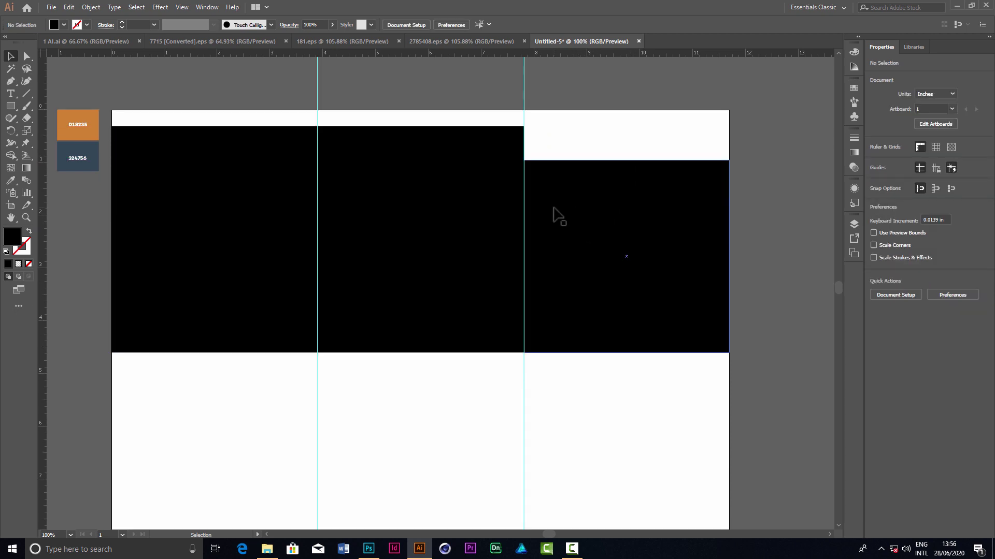
scroll(518, 208, "up", 3)
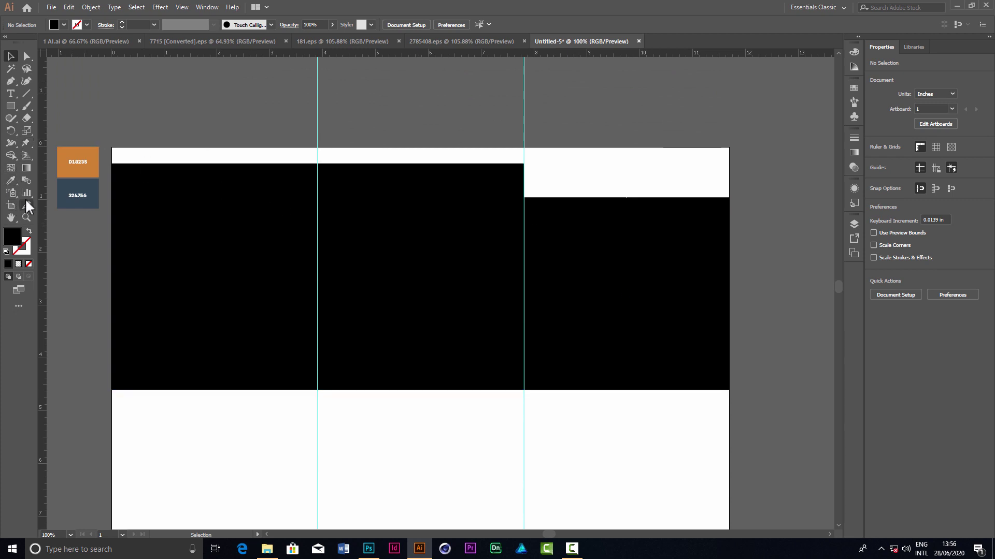
left_click(156, 215)
Fill both black blocks with the navy 324756 colour using the eyedropper
left_click(616, 301, "shift")
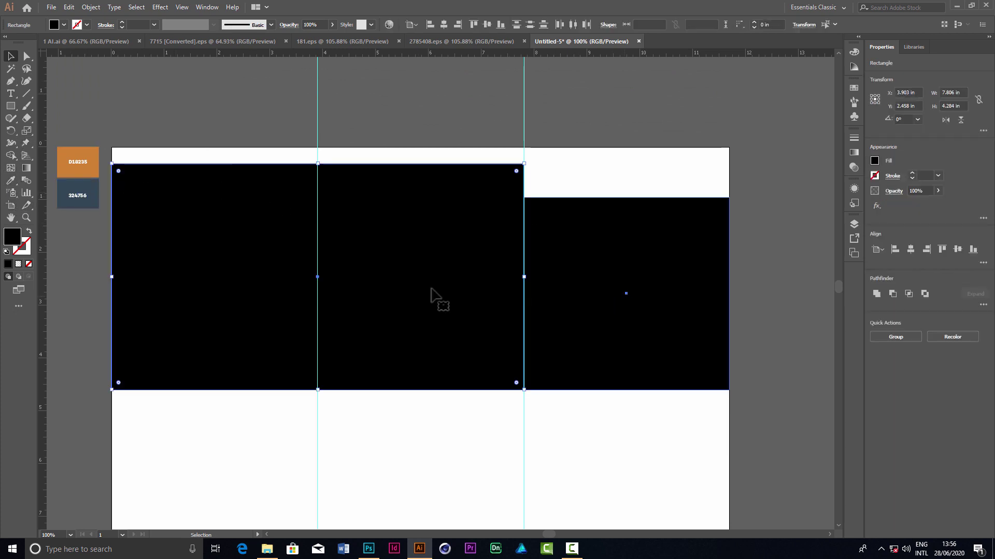
left_click(10, 182)
left_click(97, 202)
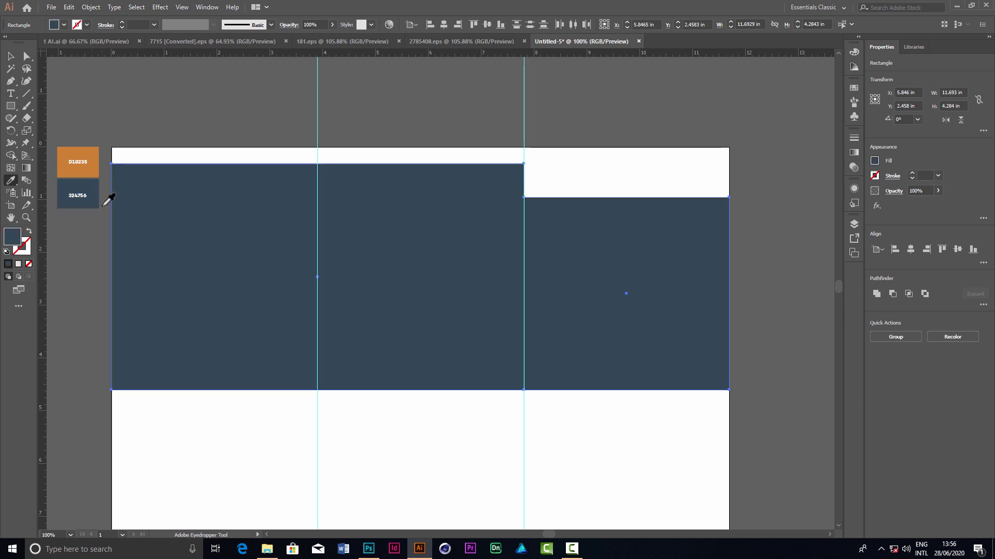
left_click(10, 56)
Draw a full-width band across the top of the artboard and fill it orange D18235
left_click(10, 105)
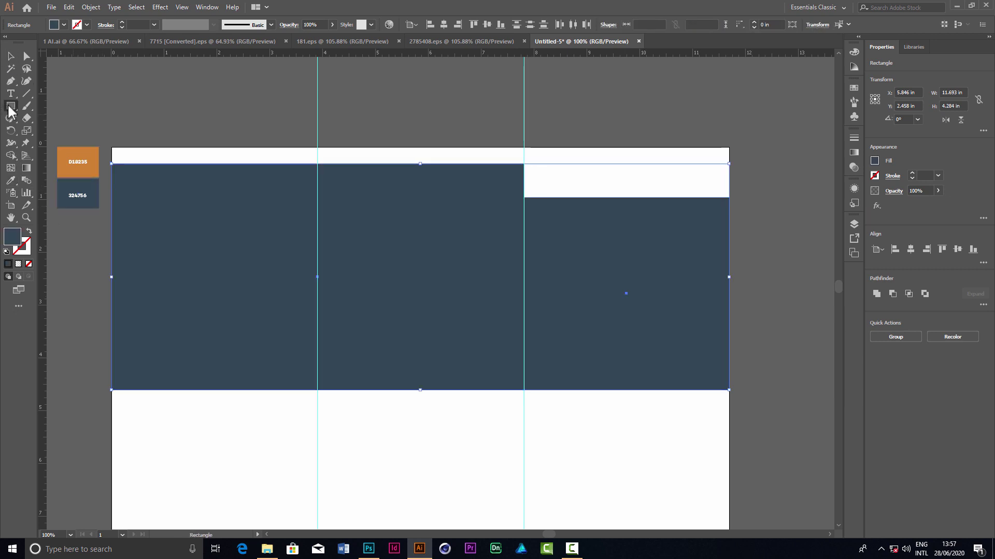
left_click_drag(112, 148, 729, 199)
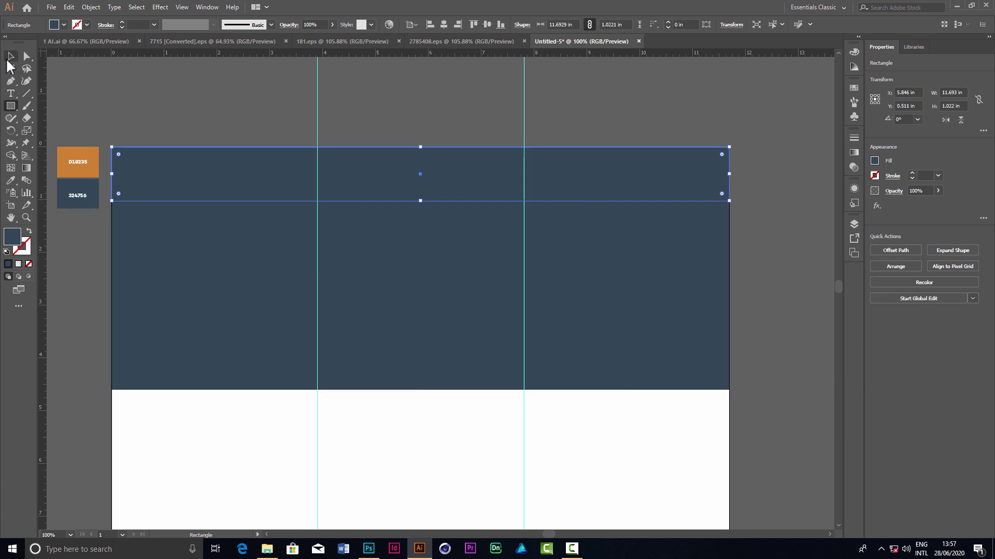
left_click(11, 178)
left_click(92, 154)
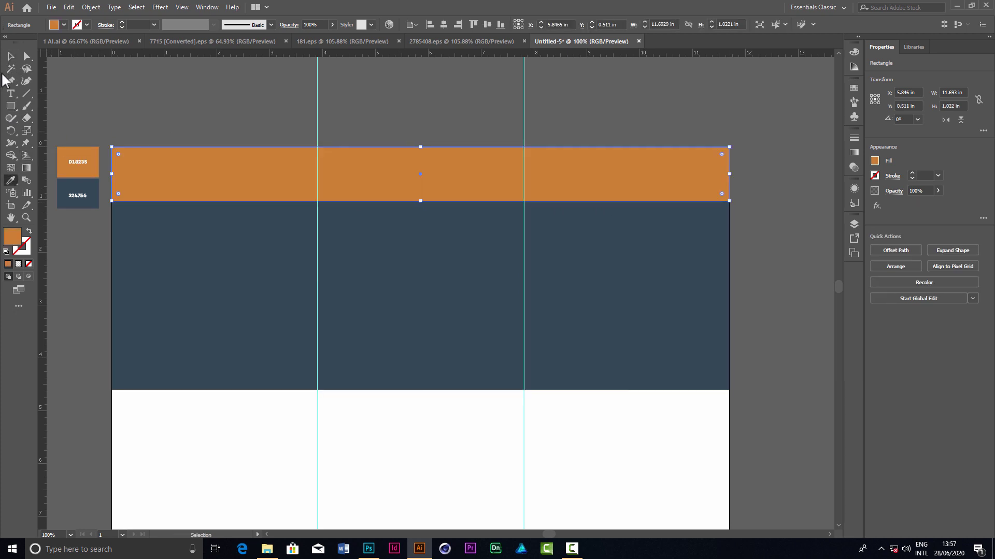
left_click(10, 56)
Send the orange band behind the navy blocks
right_click(521, 213)
mouse_move(541, 343)
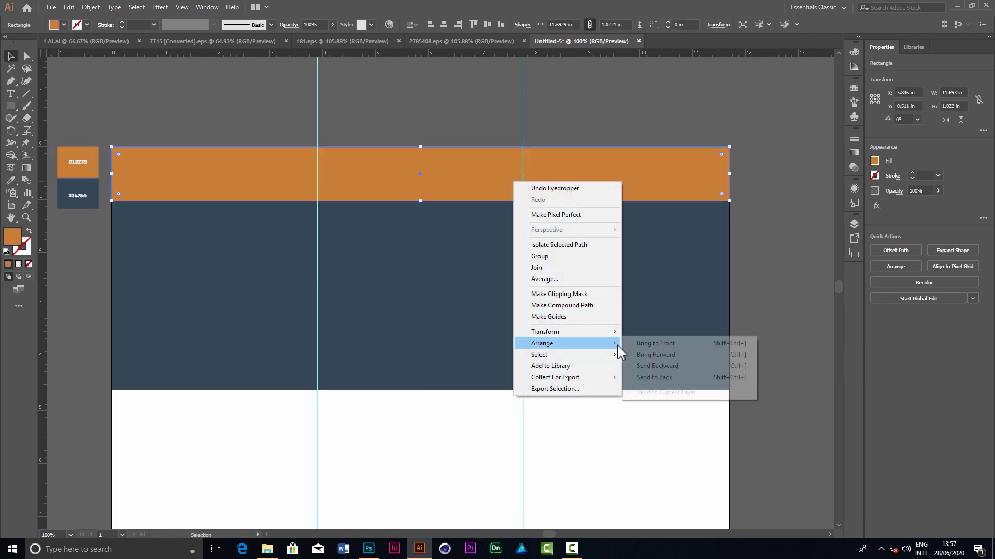
left_click(655, 343)
right_click(517, 231)
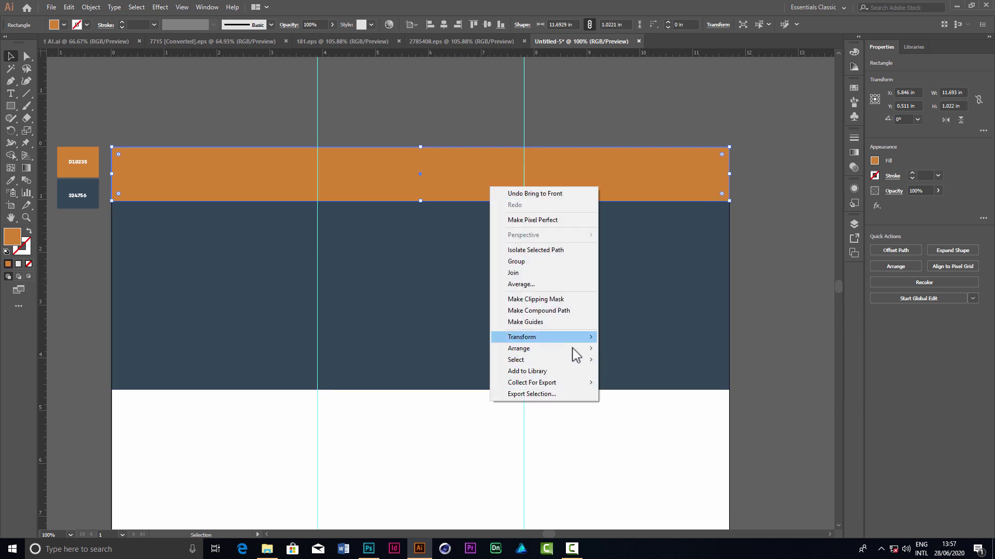
left_click(663, 382)
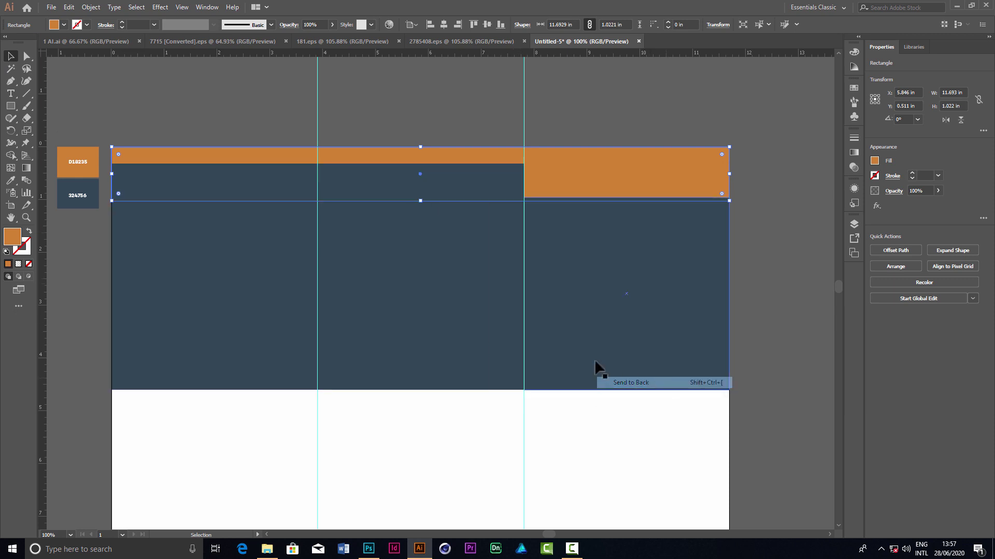
left_click(605, 130)
scroll(622, 197, "down", 4)
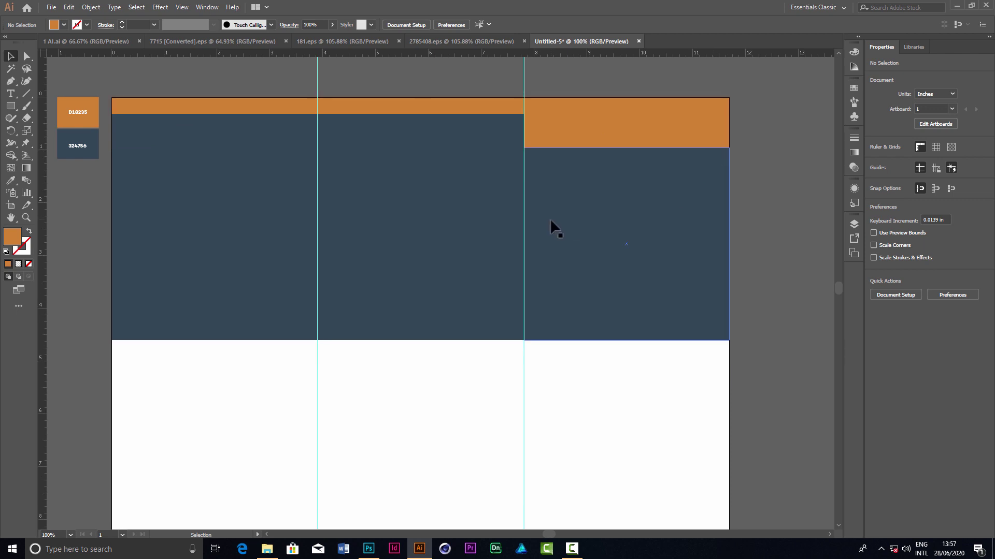
scroll(549, 220, "down", 1)
scroll(456, 290, "down", 1)
scroll(453, 267, "down", 1)
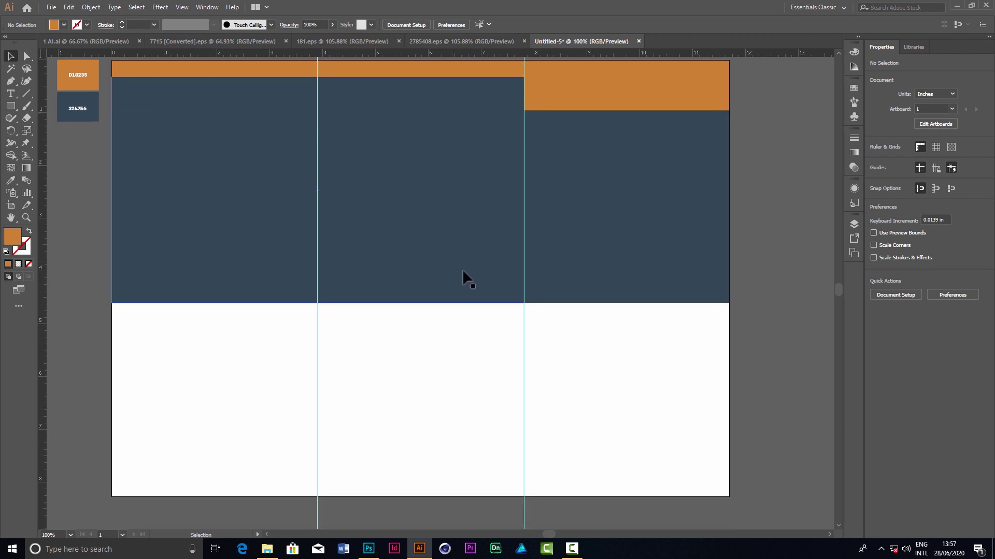
Copy the left navy block straight down below the panels as a thin orange band
left_click(433, 78)
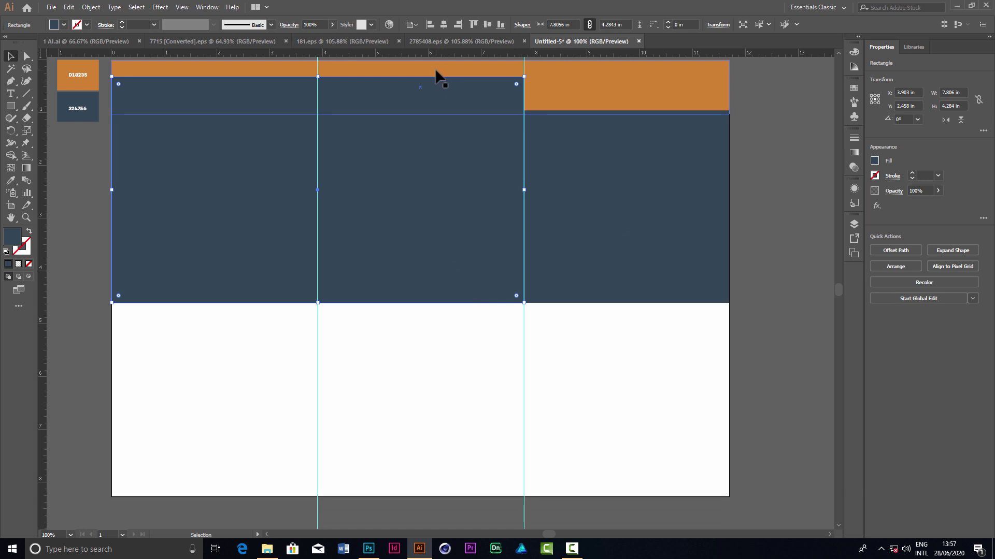
left_click_drag(437, 77, 451, 317)
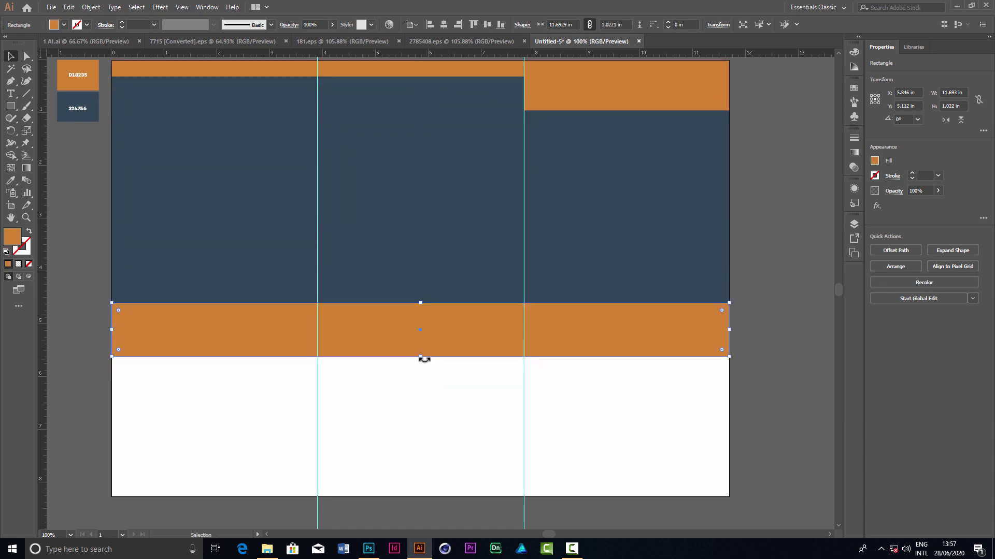
left_click_drag(424, 356, 425, 333)
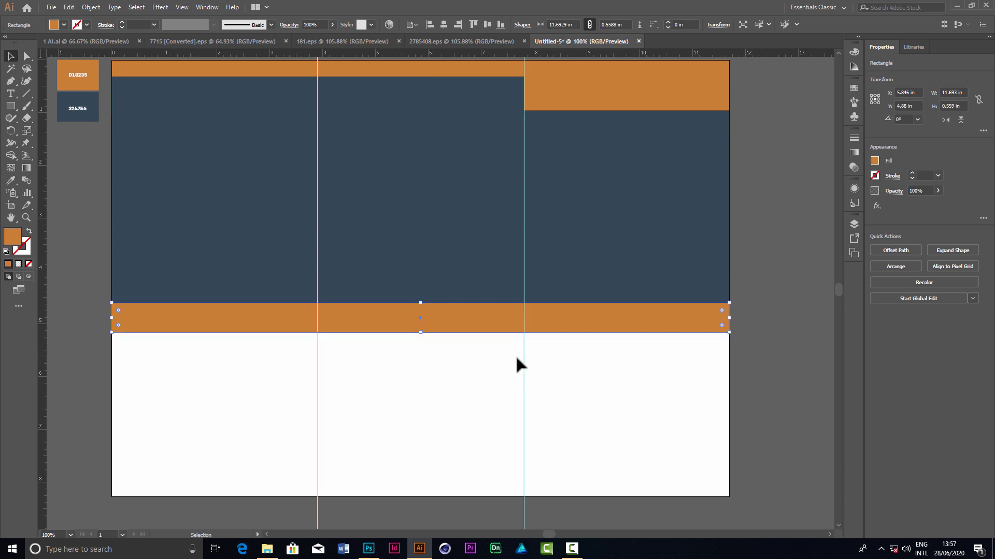
scroll(514, 353, "down", 3)
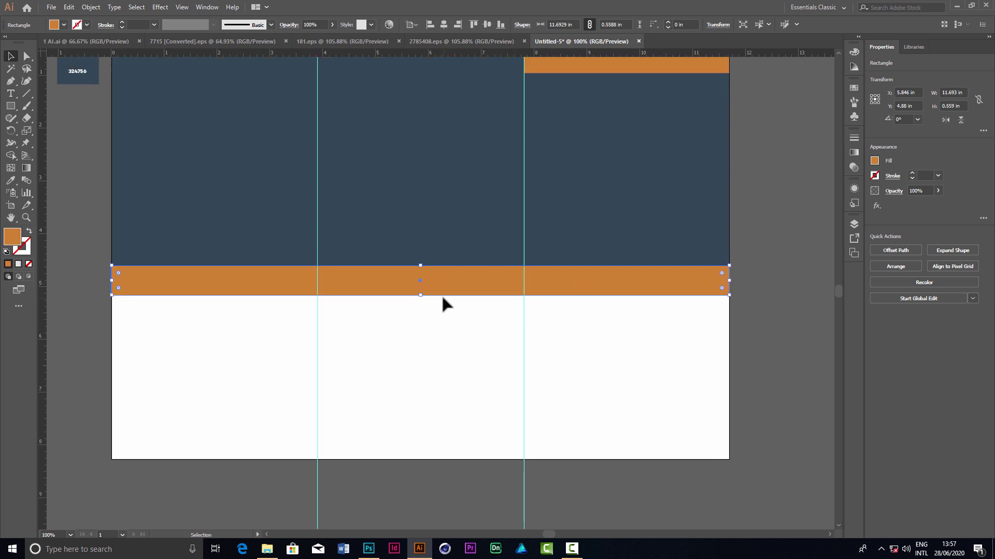
left_click_drag(423, 298, 423, 306)
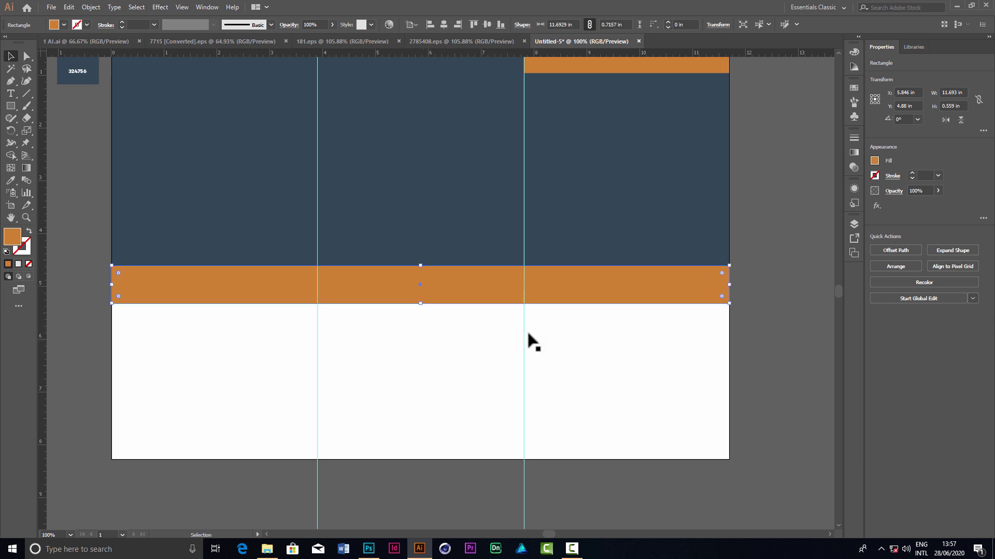
scroll(552, 315, "up", 1)
left_click_drag(426, 348, 424, 352)
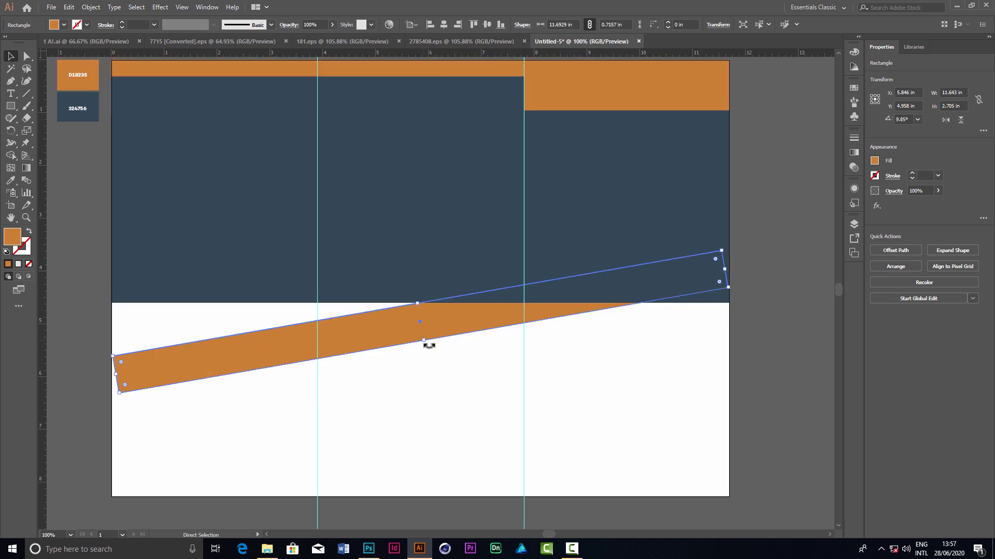
key("ctrl+z")
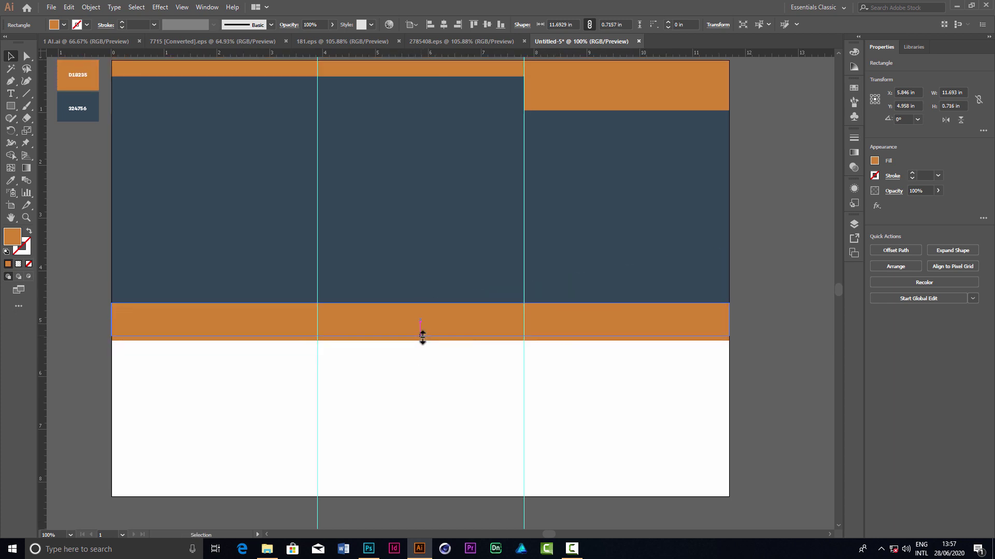
mouse_move(423, 345)
left_mouse_down()
mouse_move(424, 332)
mouse_move(442, 333)
left_mouse_up()
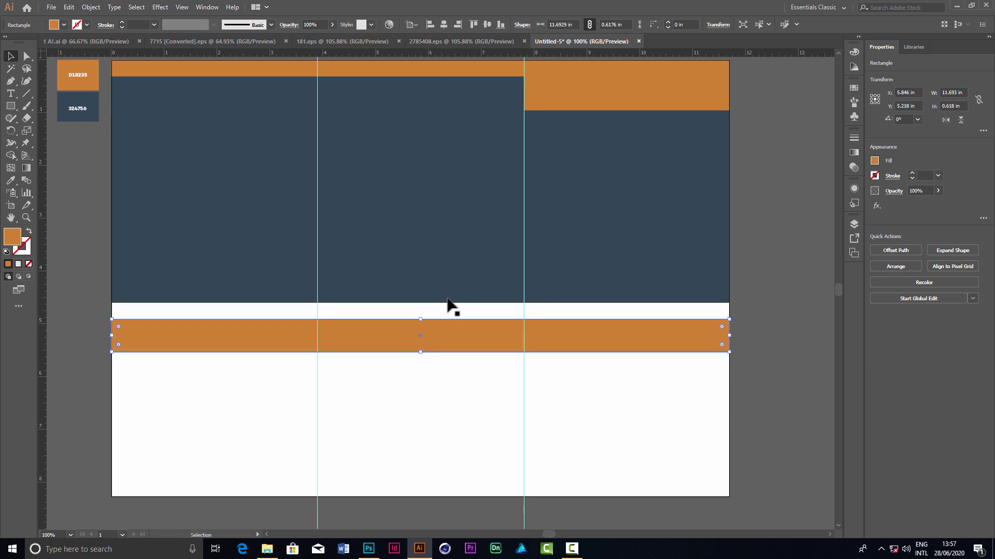
Stretch both navy blocks' bottom edges down to meet the orange band
left_click(448, 300)
left_click(585, 289, "shift")
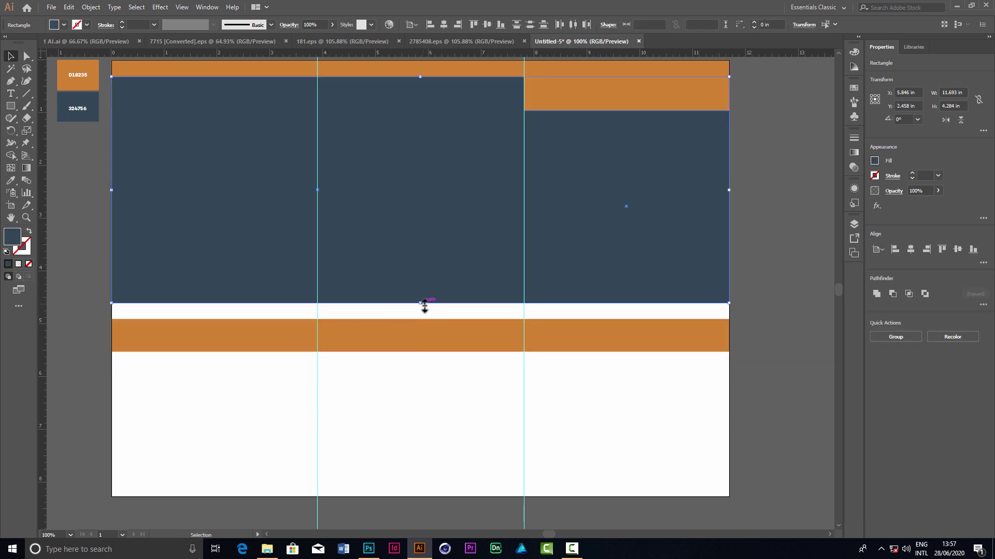
left_click_drag(419, 303, 424, 320)
left_click(754, 282)
scroll(590, 309, "down", 3)
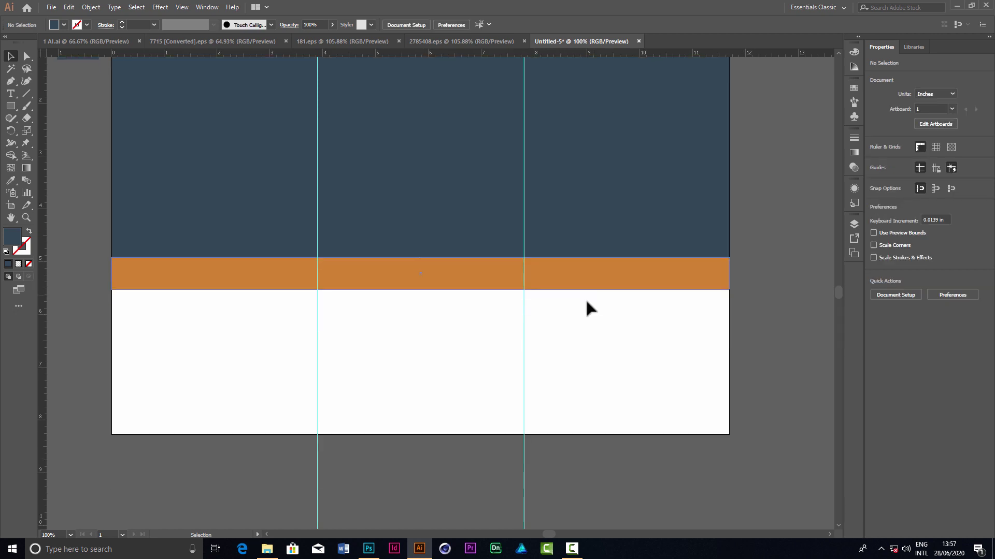
left_click(267, 549)
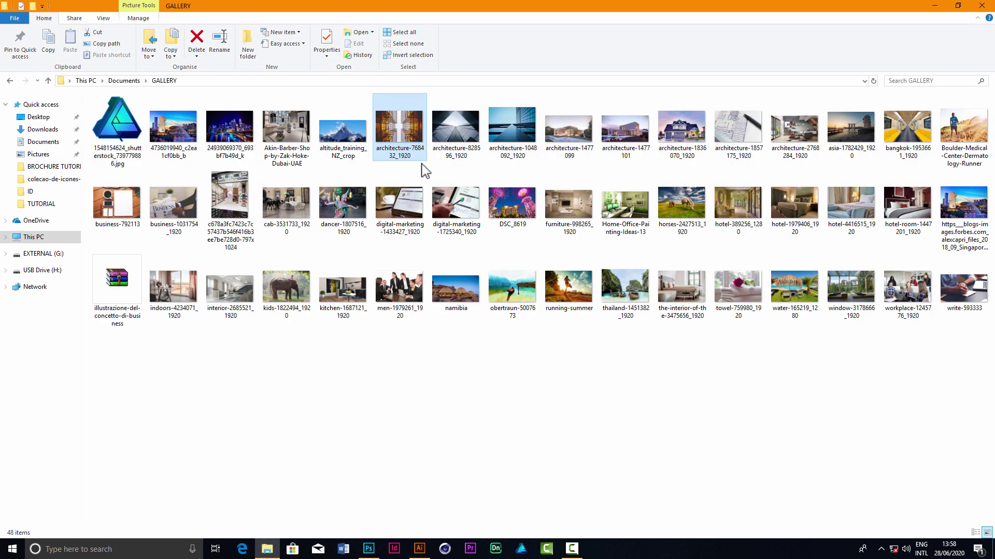
Preview the interior-2685521 and architecture-2768284 photos, then place architecture-2768284_1920 into the brochure
left_click(549, 255)
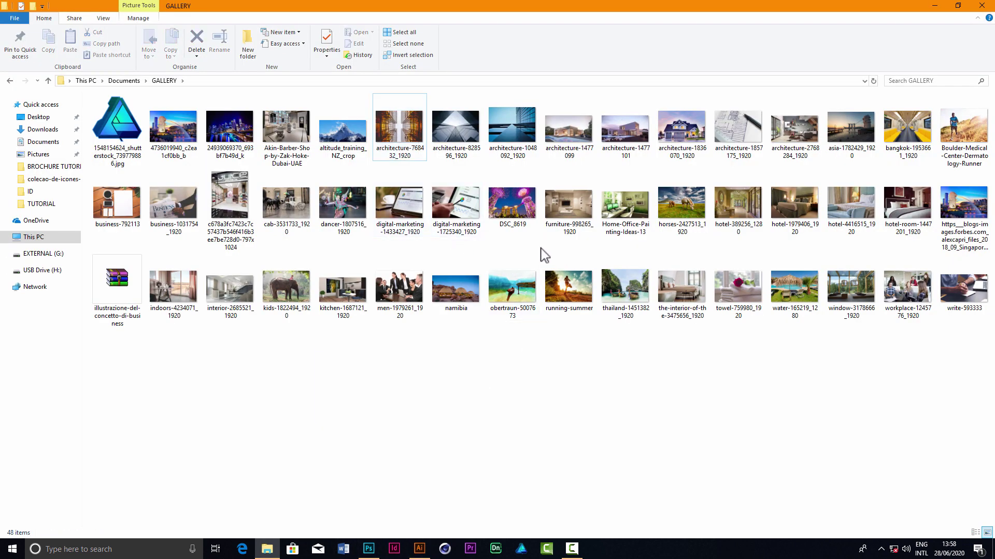
left_click(236, 299)
double_click(232, 299)
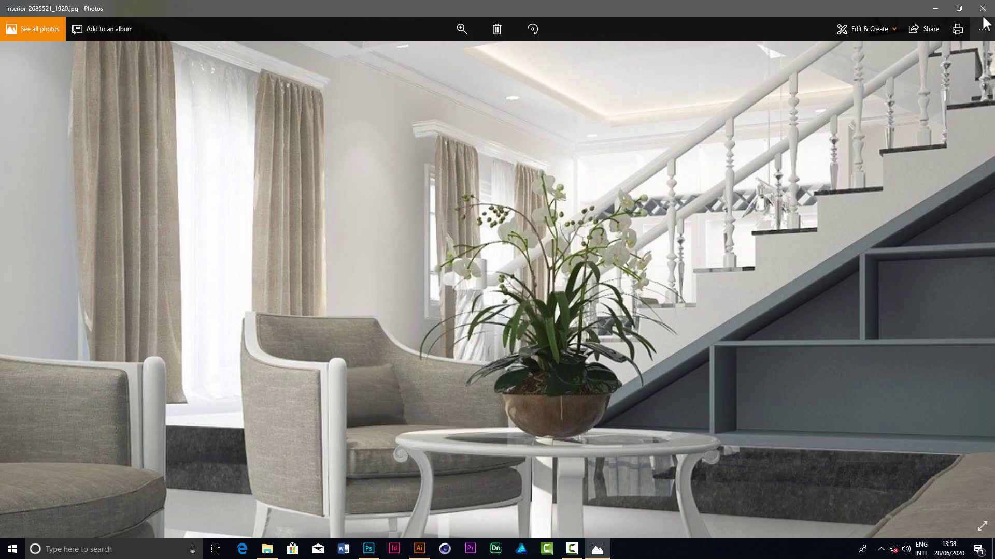
left_click(982, 8)
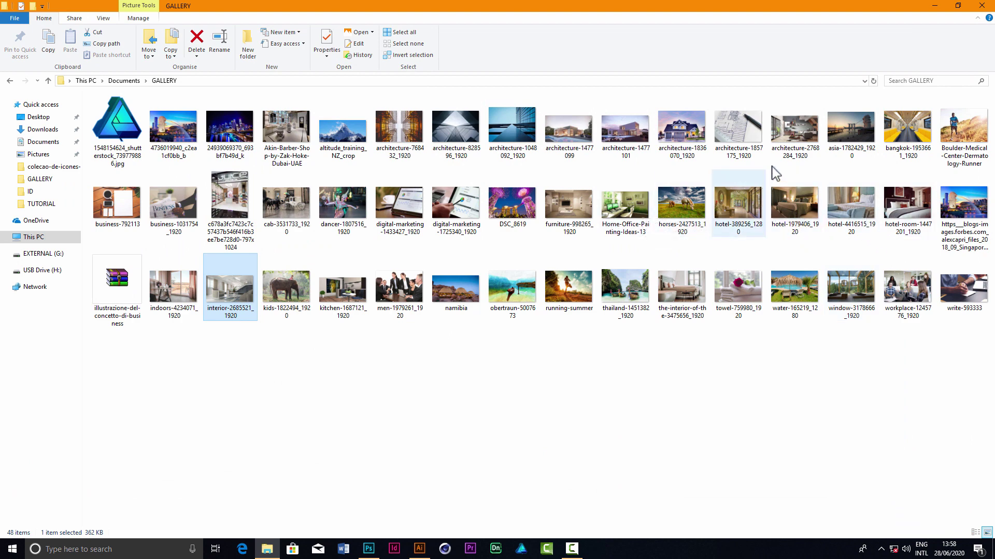
double_click(792, 143)
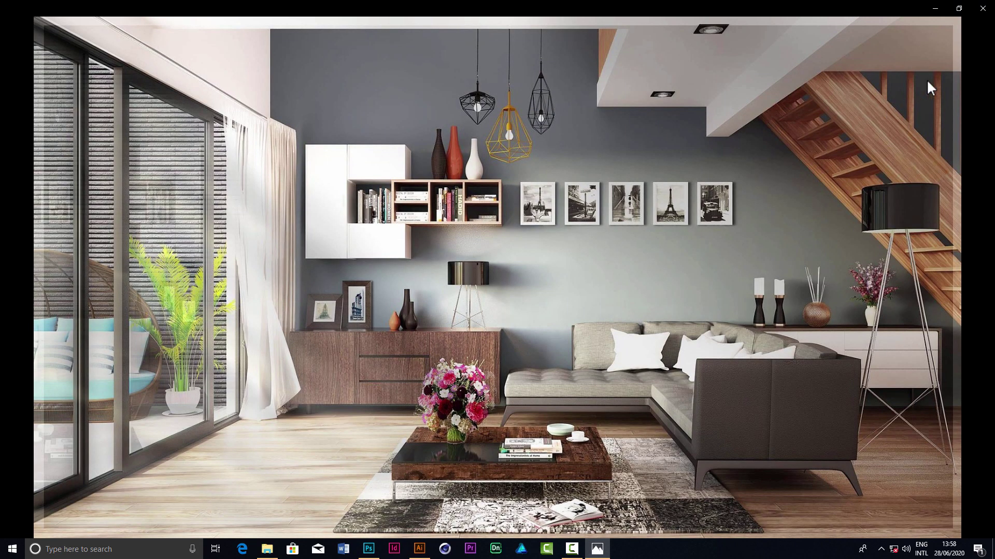
left_click(982, 8)
mouse_move(800, 104)
left_mouse_down()
mouse_move(539, 362)
mouse_move(413, 458)
mouse_move(413, 435)
left_mouse_up()
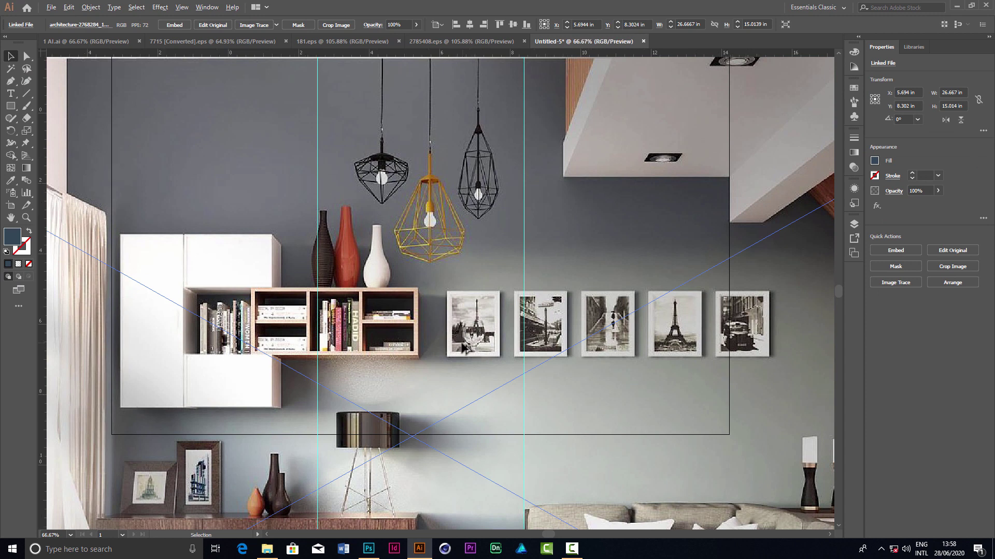
Resize and reposition the photo, then send it behind the orange band
scroll(464, 348, "down", 2)
left_click_drag(679, 240, 547, 305)
scroll(461, 434, "up", 1)
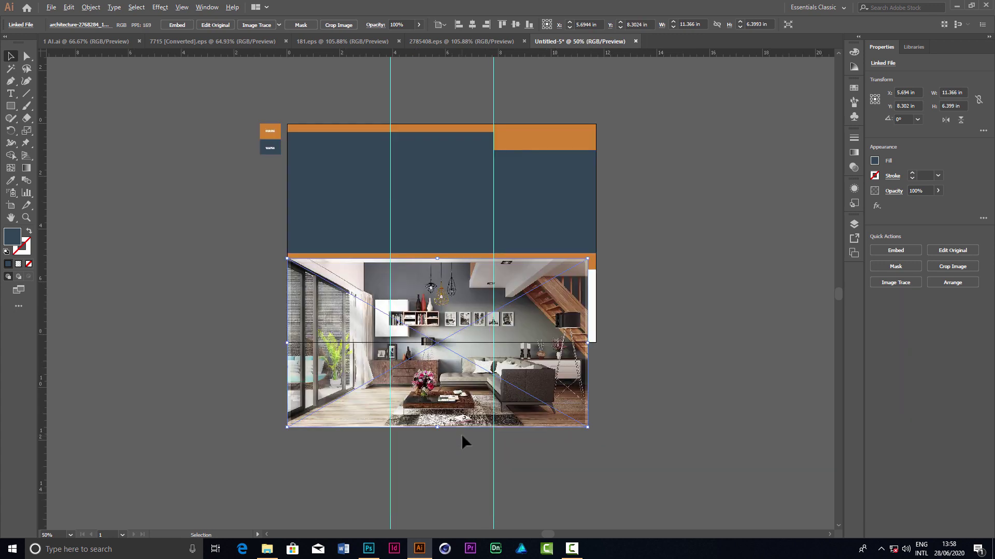
scroll(446, 363, "up", 1)
left_click_drag(447, 337, 449, 310)
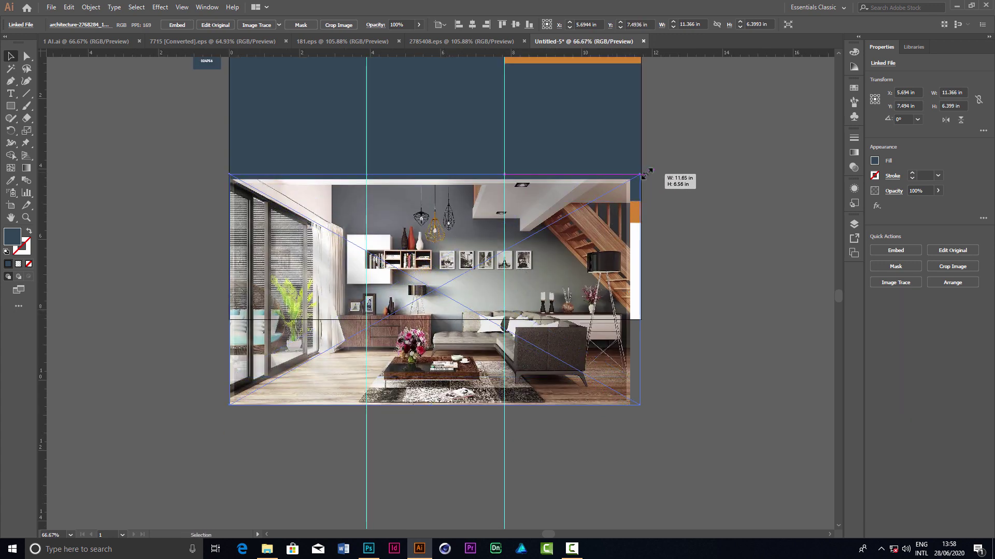
left_click_drag(632, 179, 641, 174)
right_click(555, 245)
mouse_move(584, 330)
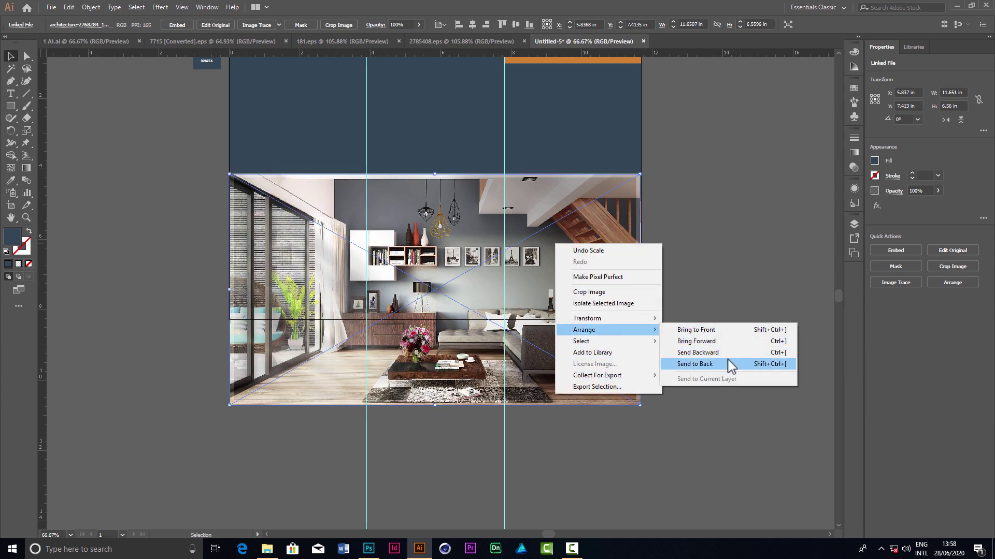
left_click(729, 364)
left_click(717, 280)
Enlarge the photo to about 12.1 × 6.8 in and draw an 11.69 × 2.74 in rectangle below the orange band
scroll(505, 319, "up", 1)
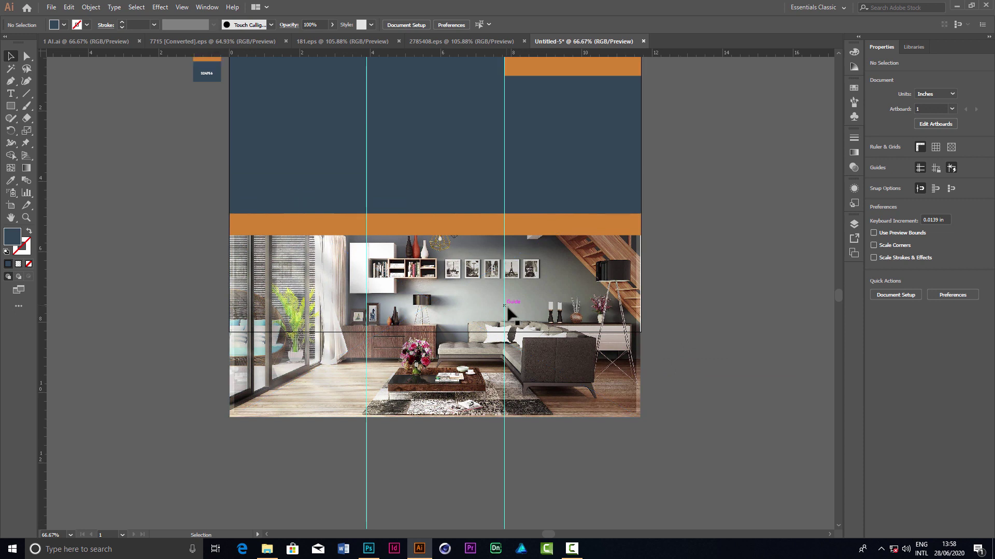
left_click(639, 195)
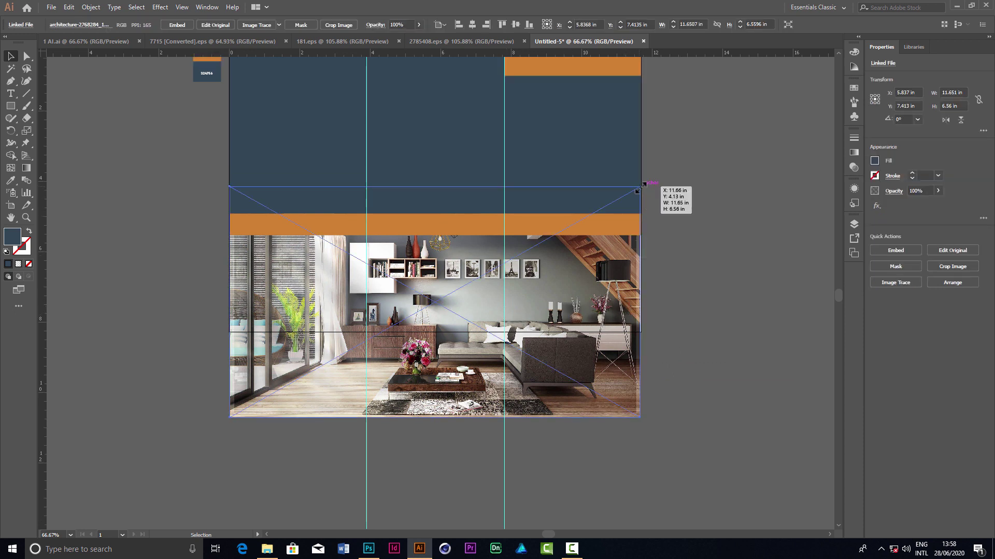
left_click_drag(640, 185, 648, 182)
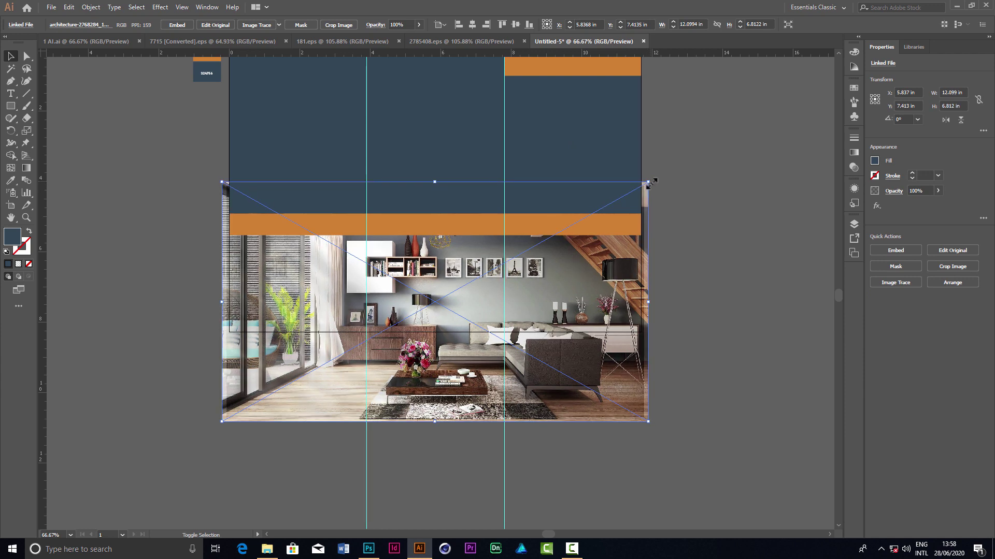
left_click(10, 106)
mouse_move(229, 236)
left_mouse_down()
mouse_move(645, 356)
mouse_move(642, 331)
left_mouse_up()
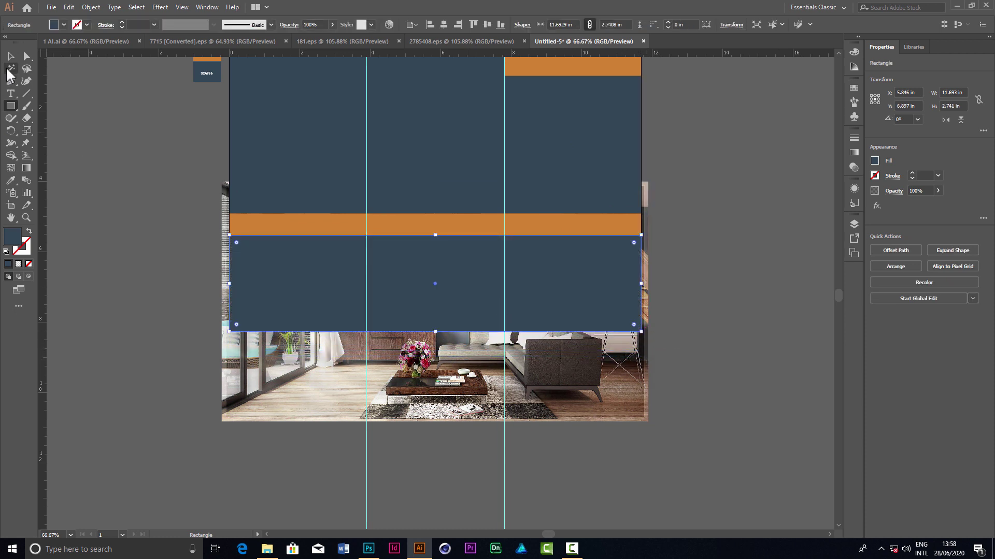
Clip the interior photo to the 11.69 × 2.74 in rectangle with Make Clipping Mask
left_click(11, 56)
left_click(251, 365, "shift")
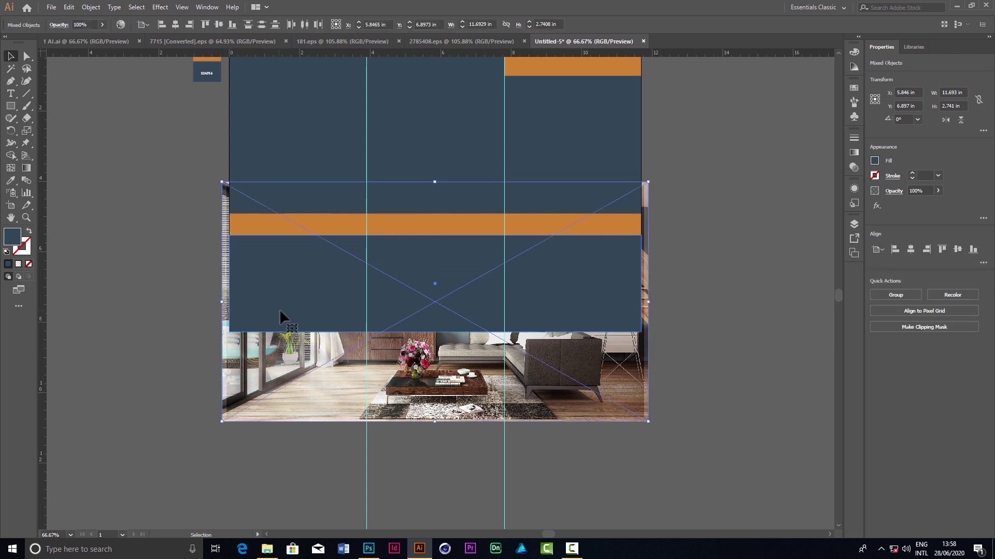
right_click(280, 309)
left_click(331, 385)
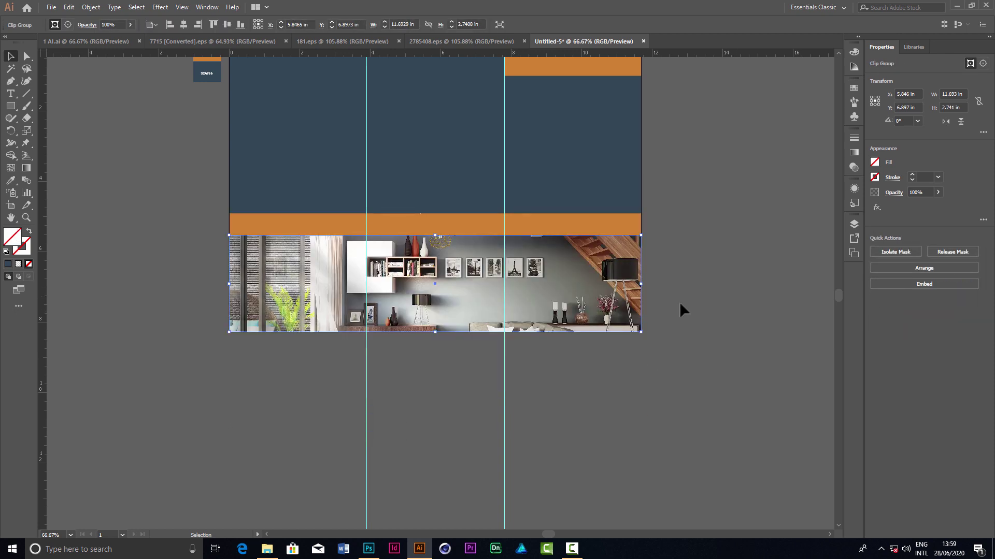
left_click(709, 275)
scroll(526, 319, "up", 2)
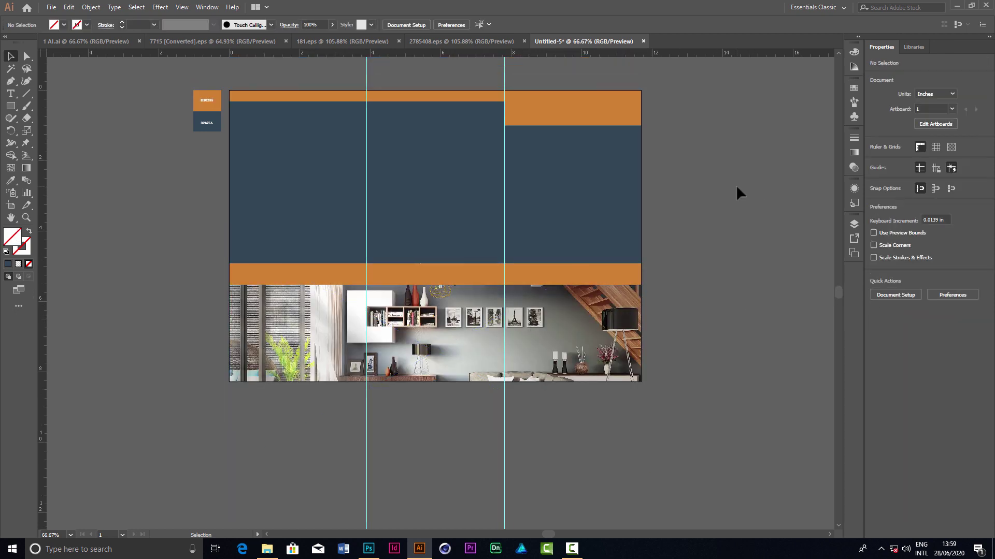
scroll(599, 278, "up", 1)
scroll(544, 298, "up", 1)
scroll(518, 295, "up", 1)
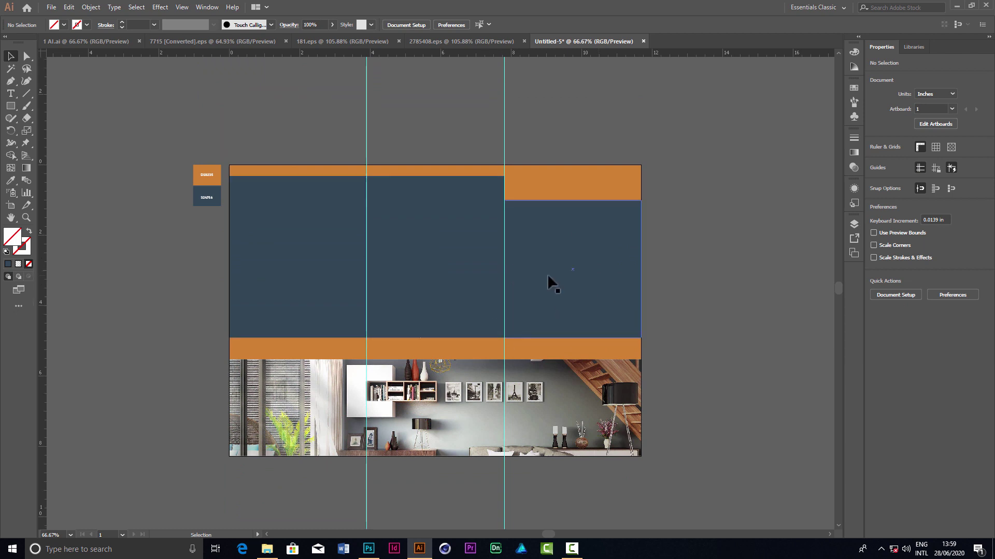
scroll(518, 280, "down", 1)
scroll(486, 279, "down", 1)
scroll(476, 285, "up", 1)
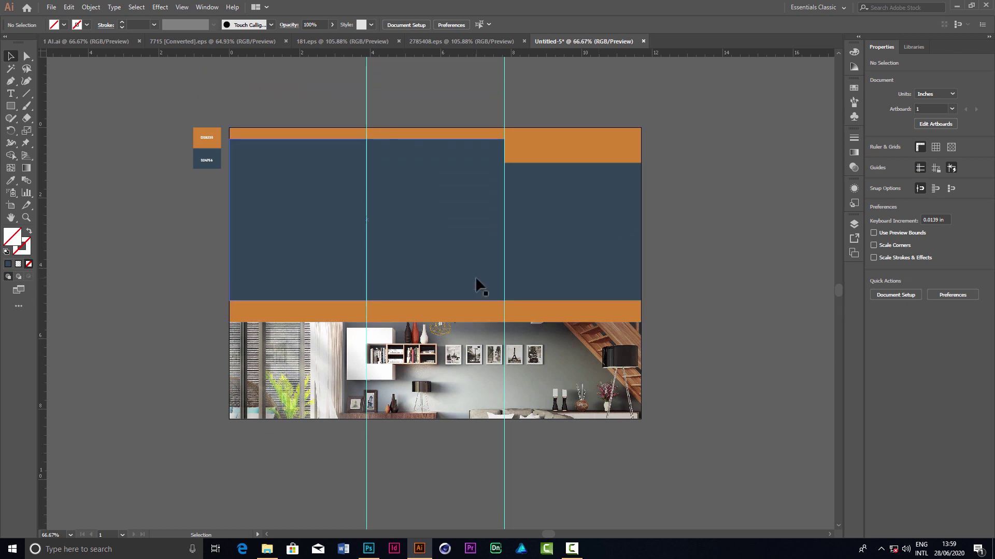
scroll(606, 228, "up", 1)
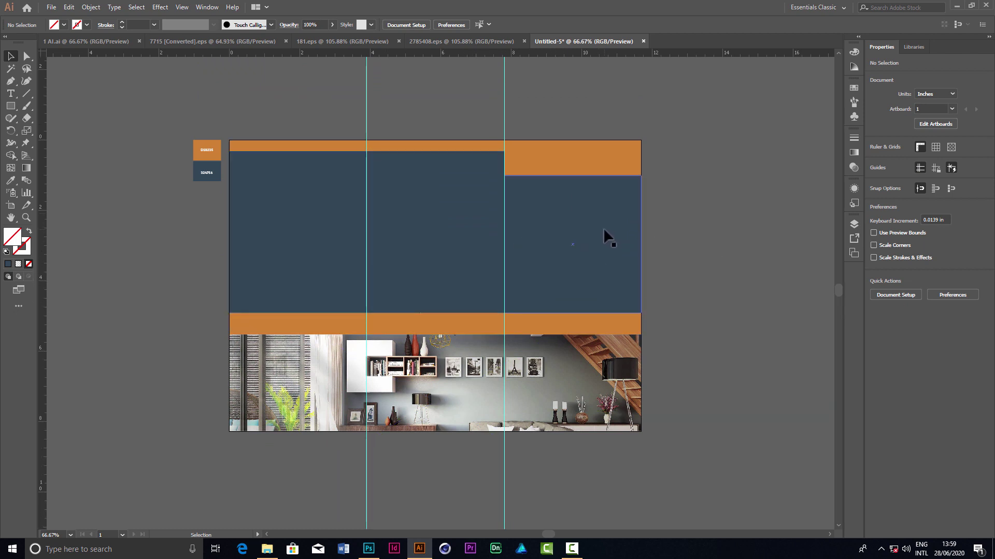
scroll(604, 230, "down", 3)
Add a 'Logo' text object right of the artboard, enlarge it to about 42.88 pt and make it white
left_click(11, 94)
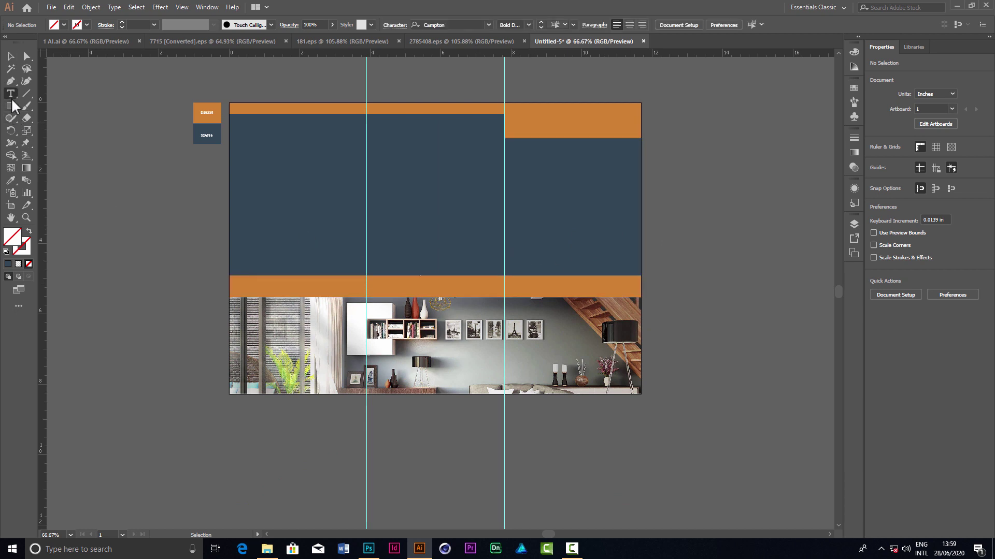
left_click(669, 190)
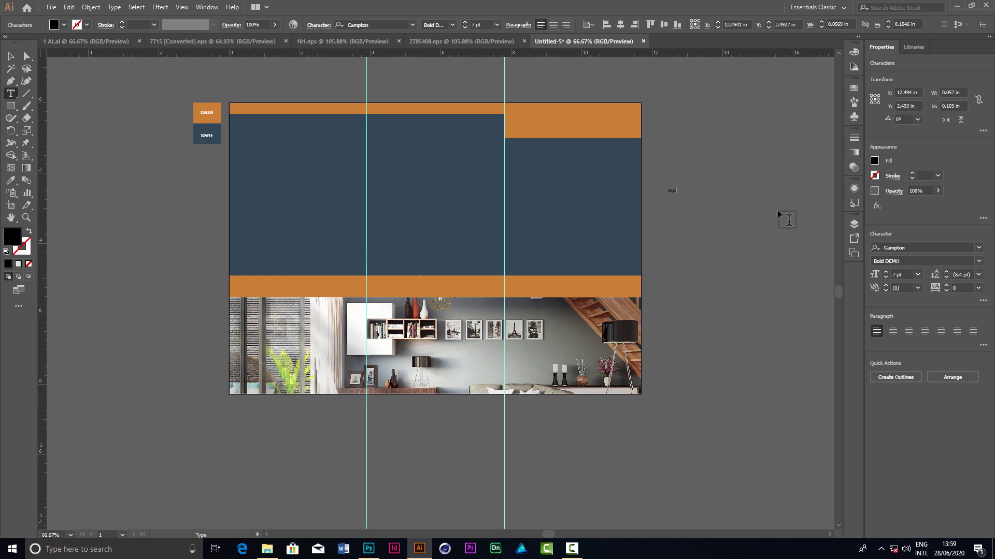
left_click(11, 56)
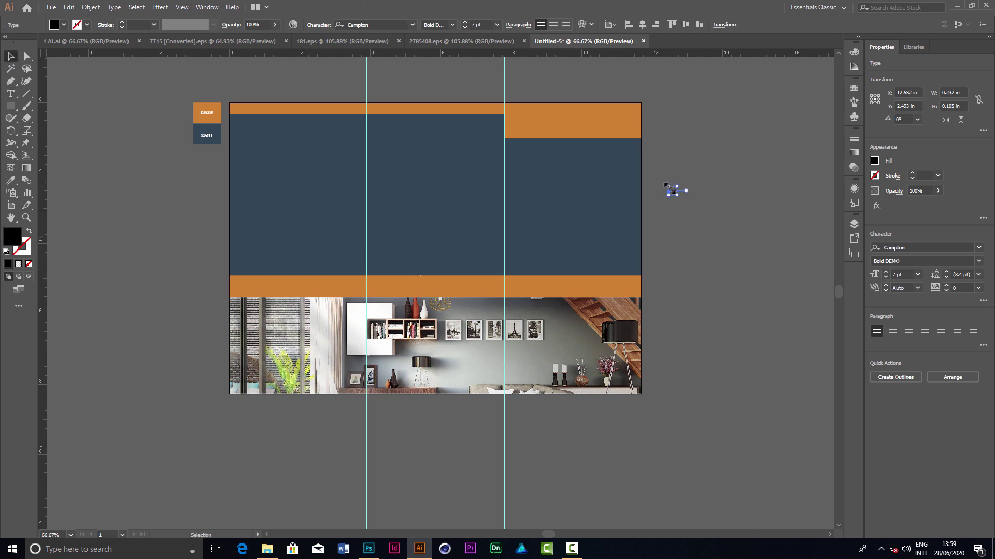
mouse_move(668, 187)
left_mouse_down()
mouse_move(626, 158)
mouse_move(670, 220)
mouse_move(676, 204)
left_mouse_up()
left_click(64, 25)
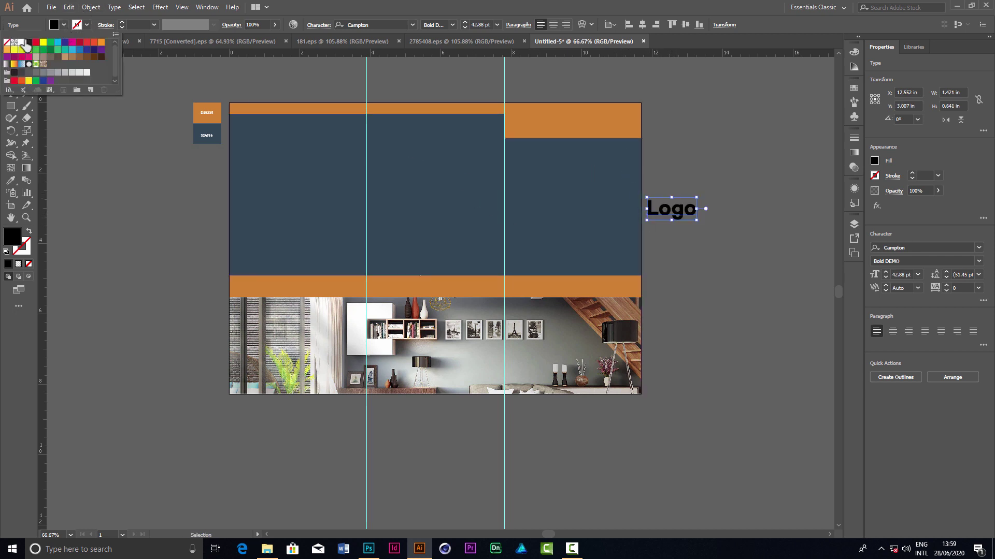
left_click(22, 42)
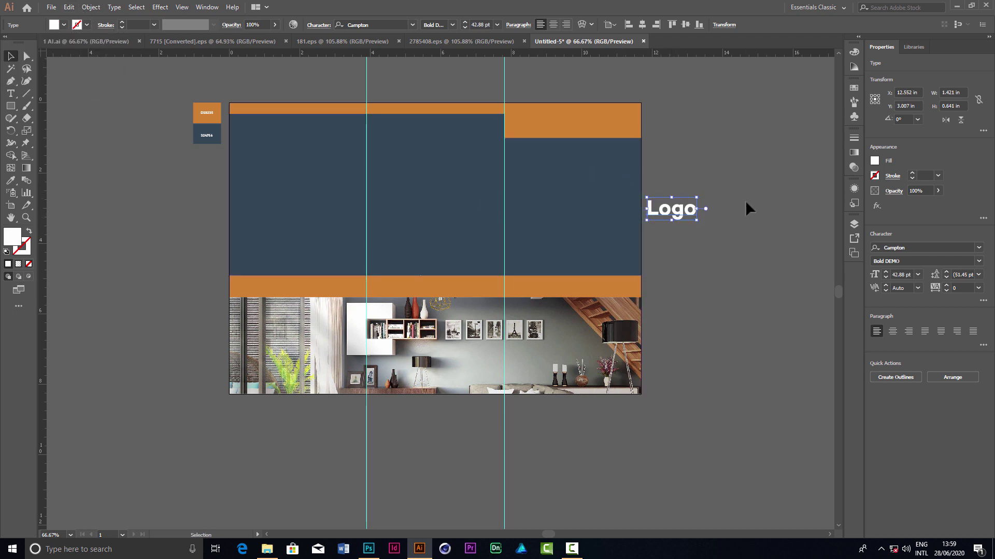
Convert the Logo text to outlines and ungroup its letters
scroll(760, 200, "up", 3, "alt")
right_click(538, 228)
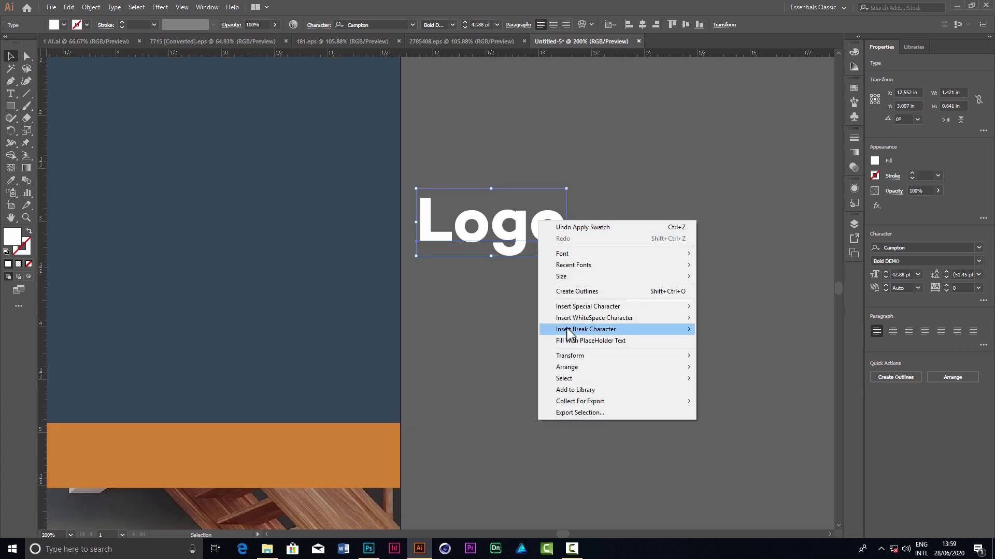
left_click(583, 290)
scroll(652, 194, "down", 1)
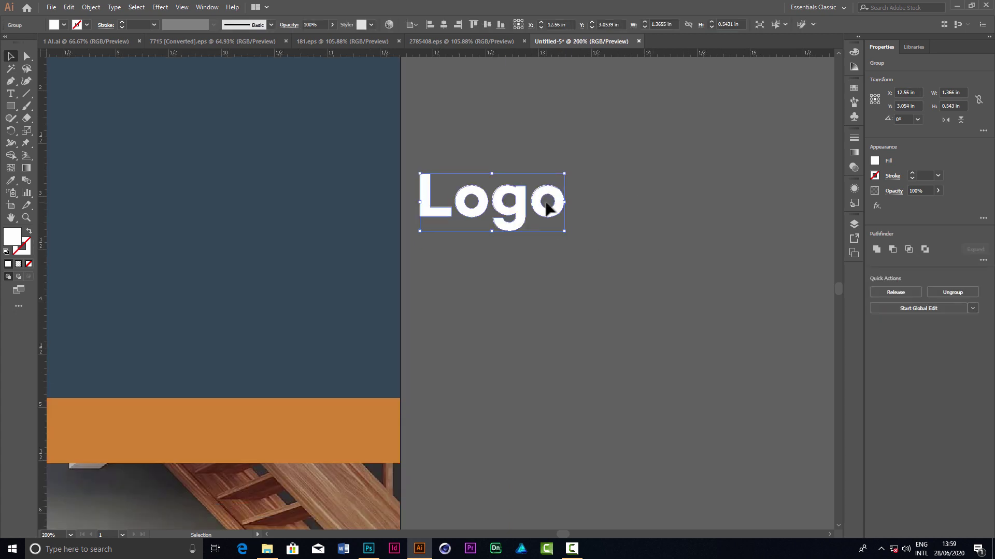
right_click(546, 204)
left_click(581, 276)
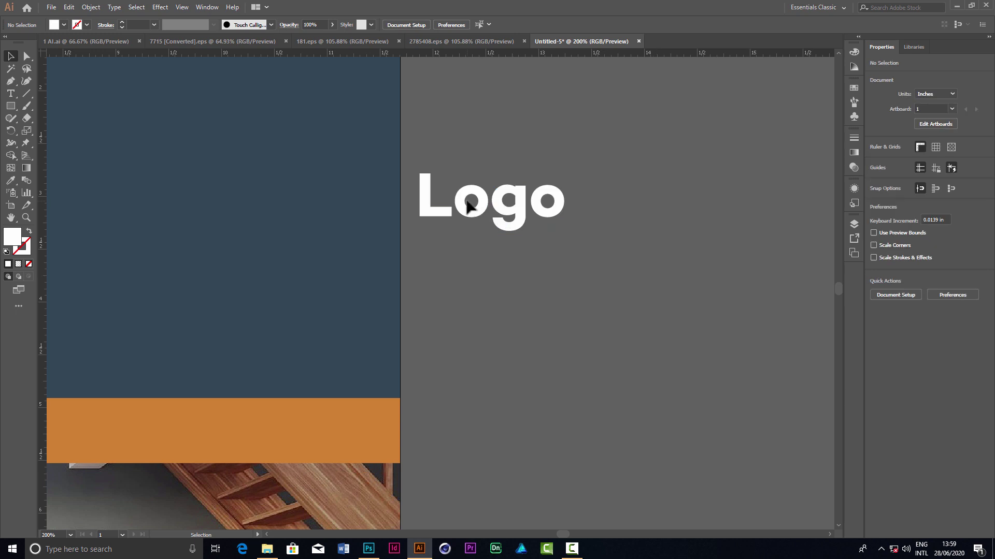
Tighten the wordmark by moving the first o, the g and the final o leftward
left_click_drag(474, 195, 459, 200)
left_click(507, 210)
mouse_move(518, 207)
left_mouse_down()
mouse_move(497, 207)
mouse_move(510, 207)
left_mouse_up()
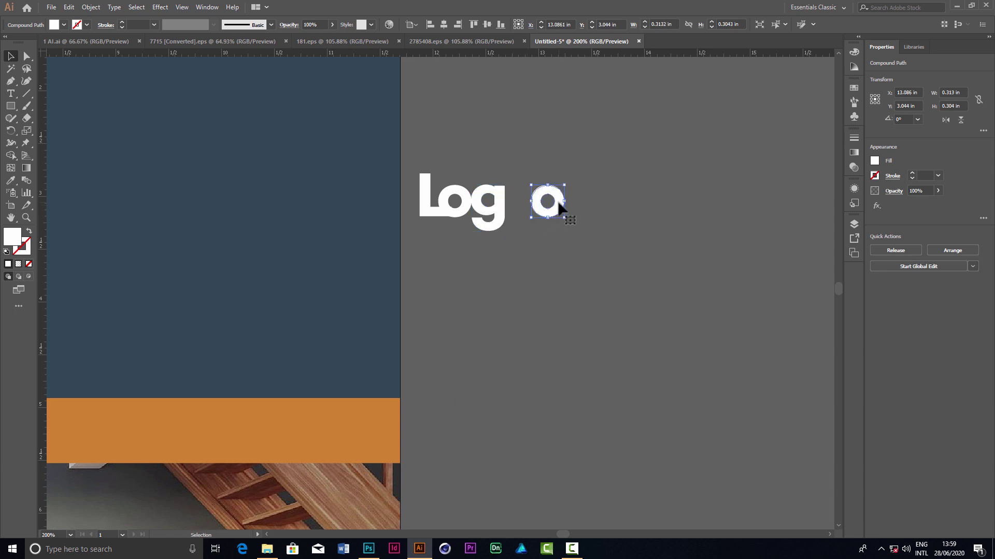
left_click(659, 212)
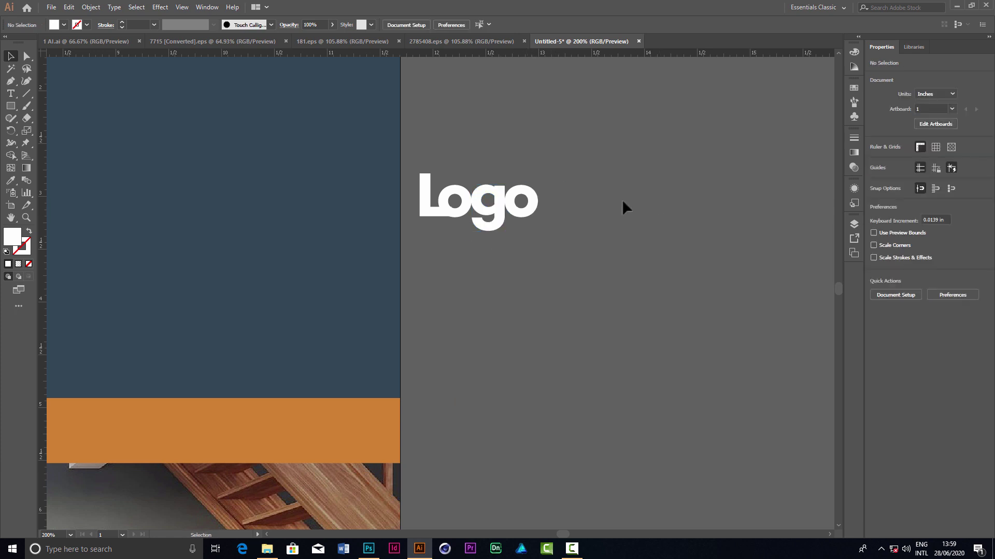
scroll(596, 192, "up", 2)
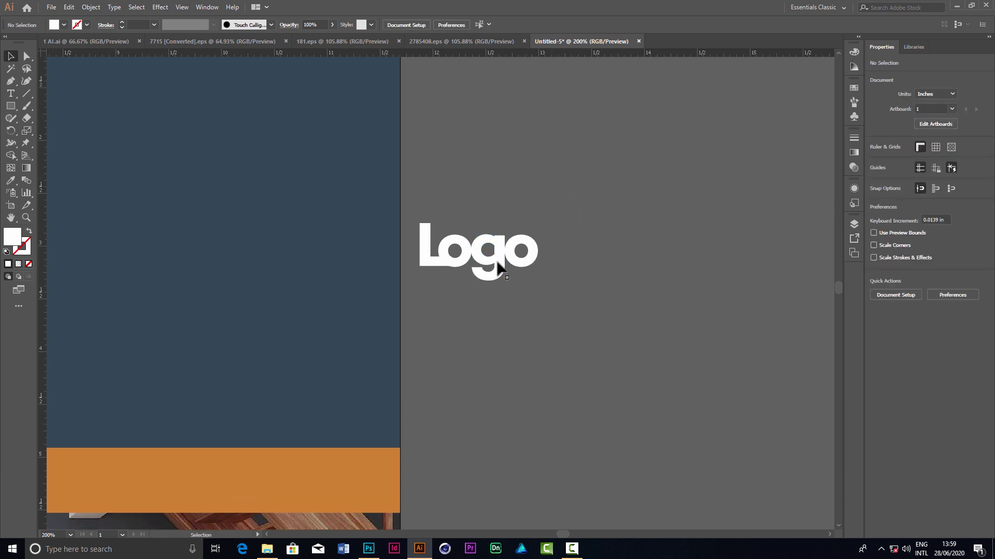
scroll(515, 262, "up", 3)
scroll(570, 259, "up", 1)
left_click(580, 217)
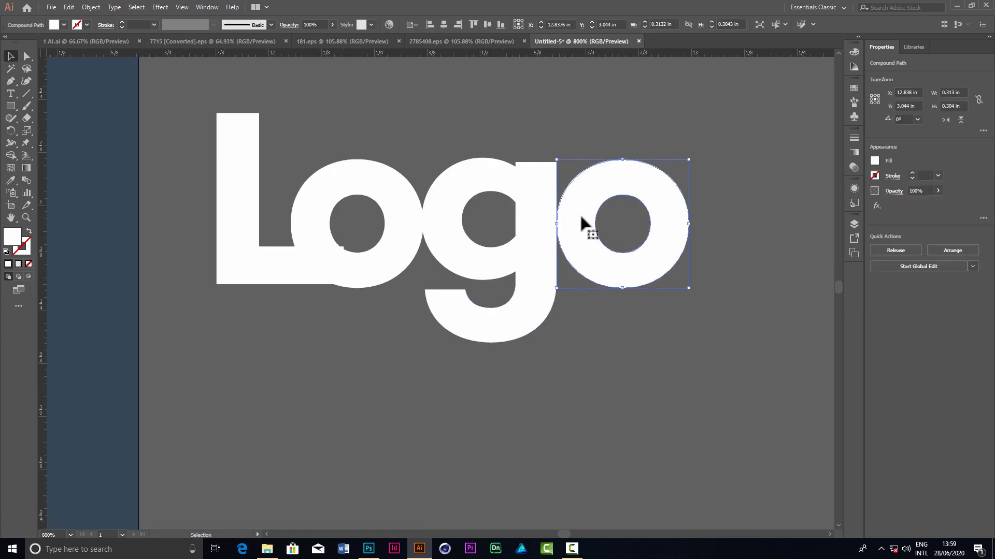
left_click_drag(581, 218, 567, 224)
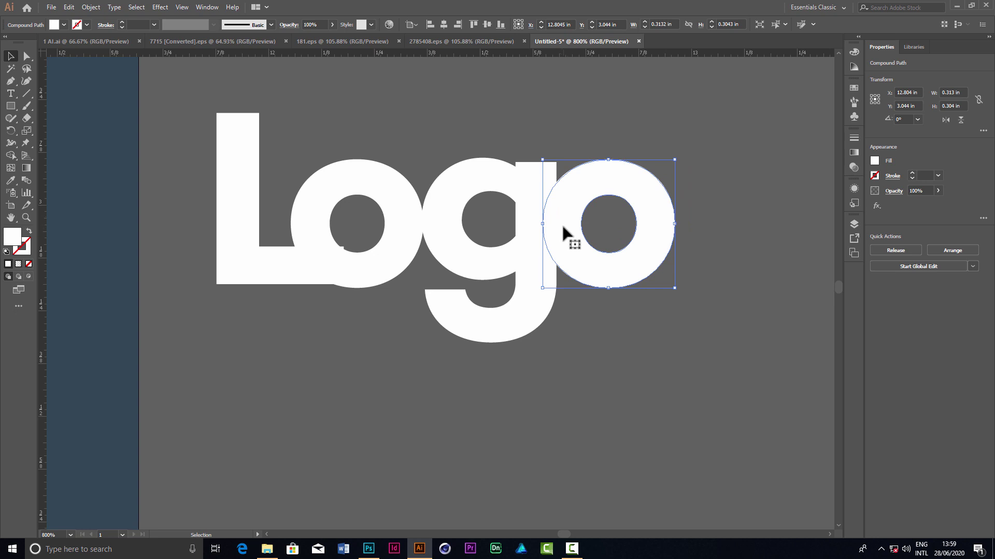
Try carving the final o with Shape Builder, undo it, and nudge the final o right
key("a")
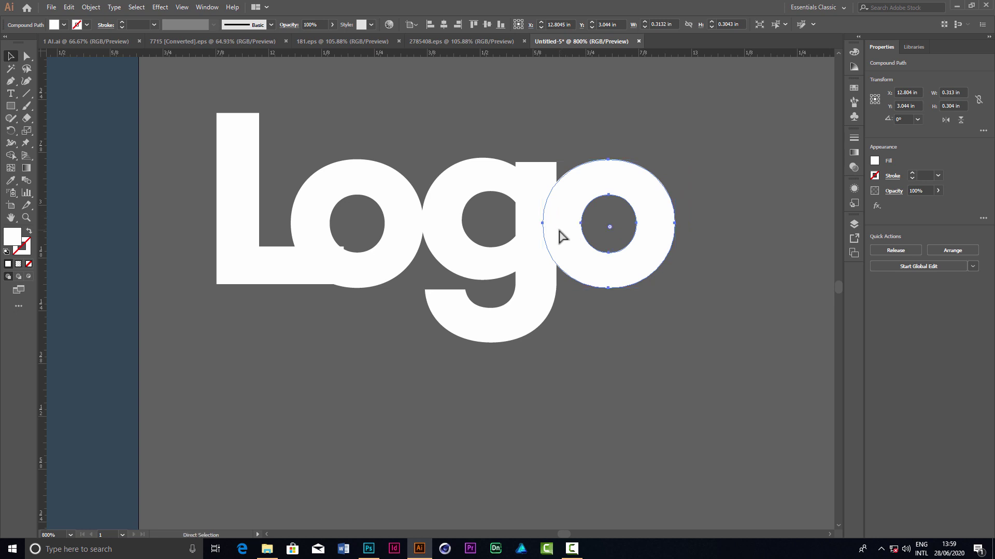
key("v")
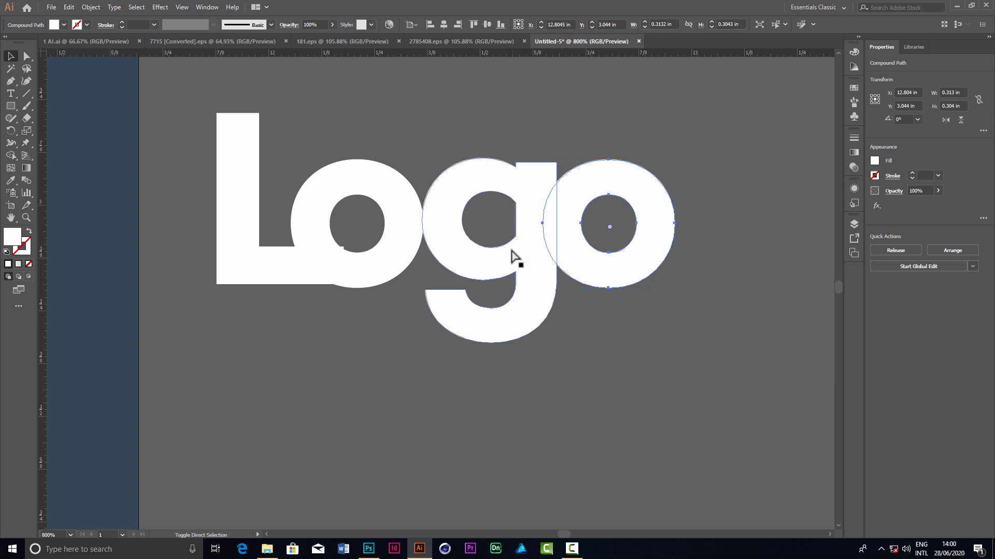
left_click(516, 256, "shift")
left_click(11, 156)
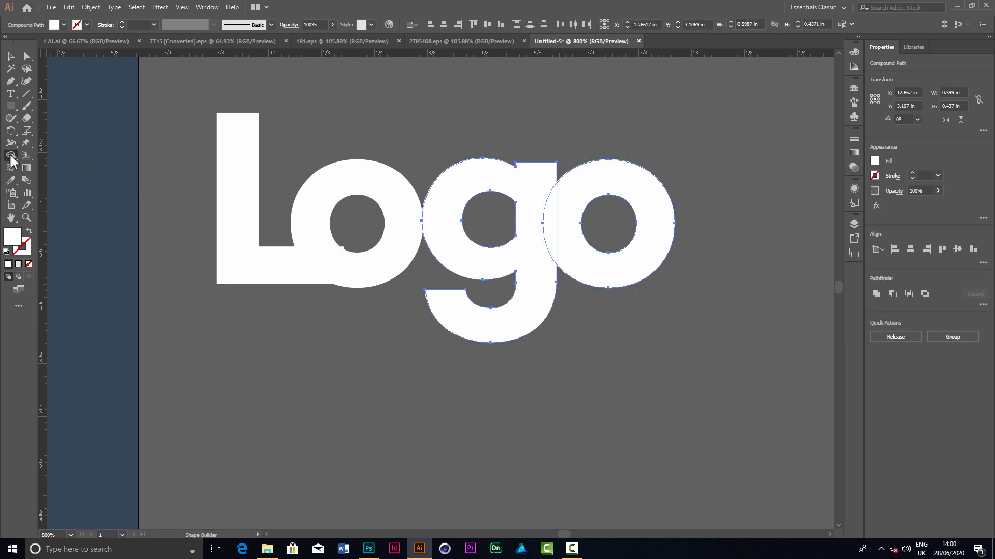
left_click(622, 272, "alt")
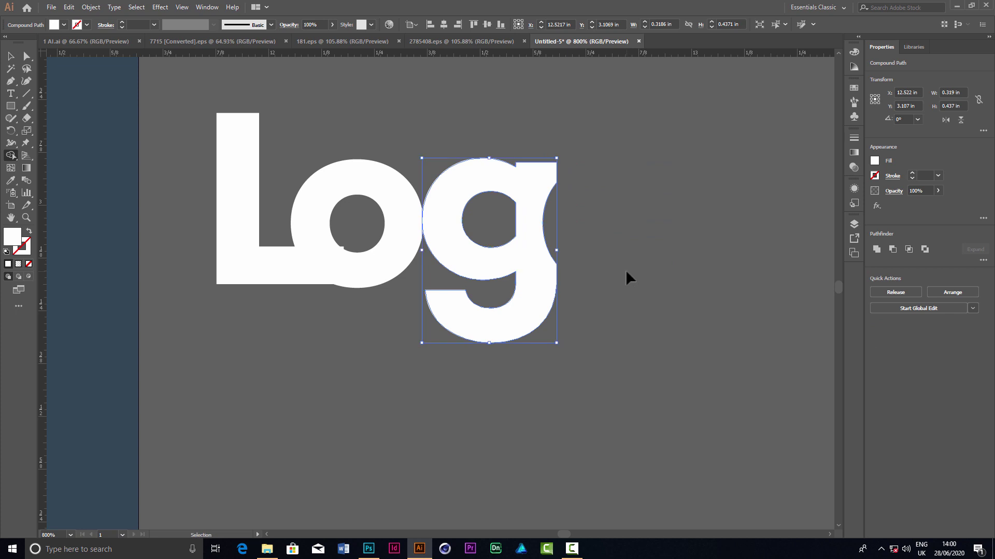
key("ctrl+z")
left_click(10, 58)
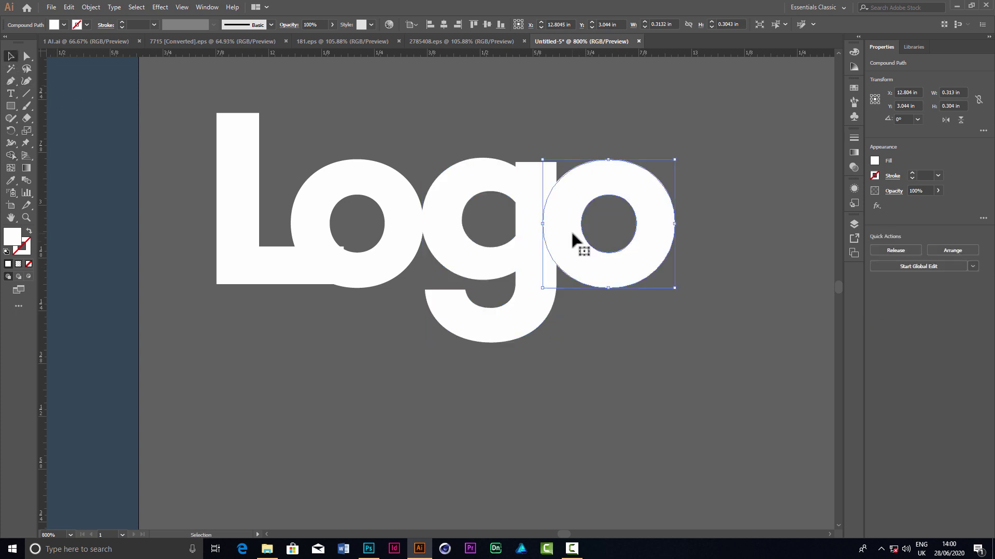
key("Right")
key("Right")
key("Right")
key("Right")
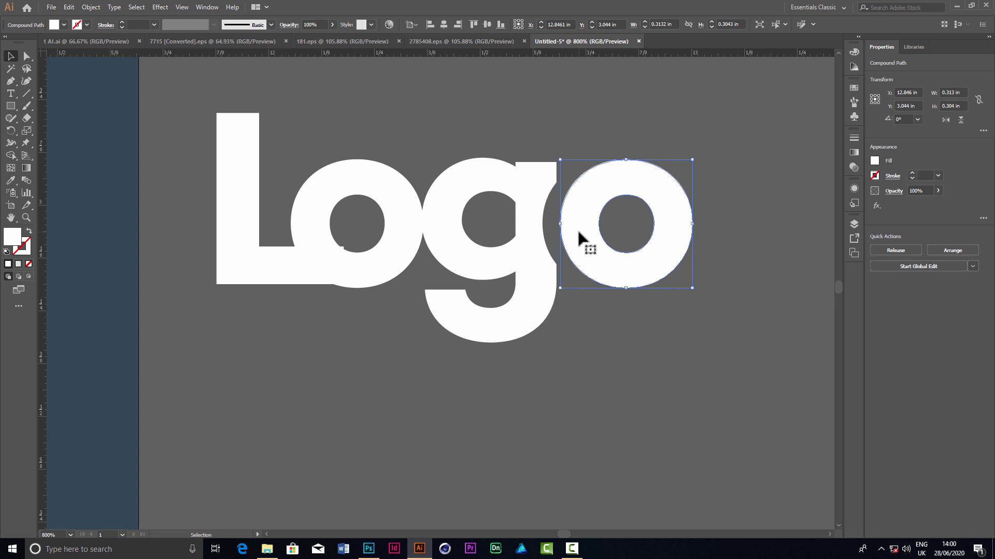
left_click(645, 350)
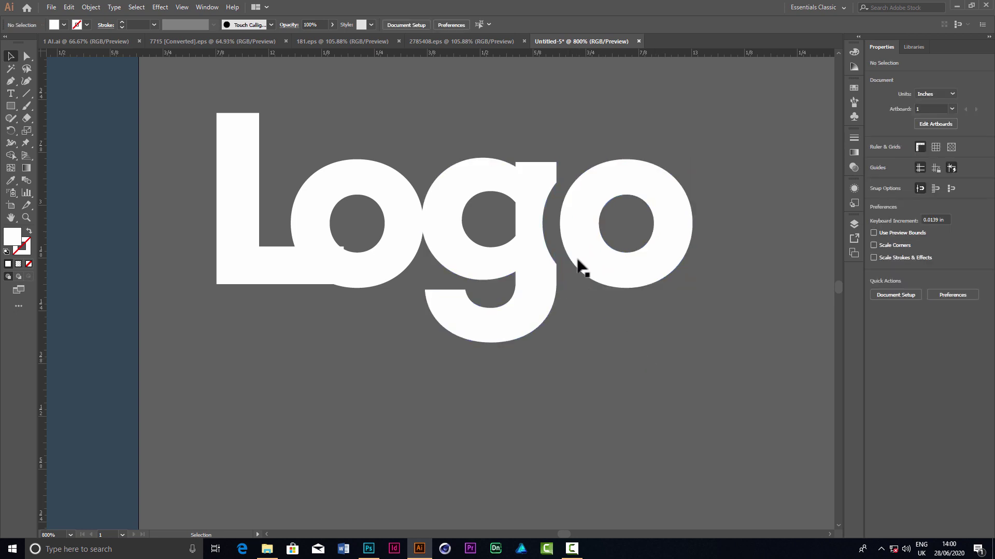
Place a copy of the g over the first o and Shape Builder-delete their overlap
scroll(600, 222, "down", 2)
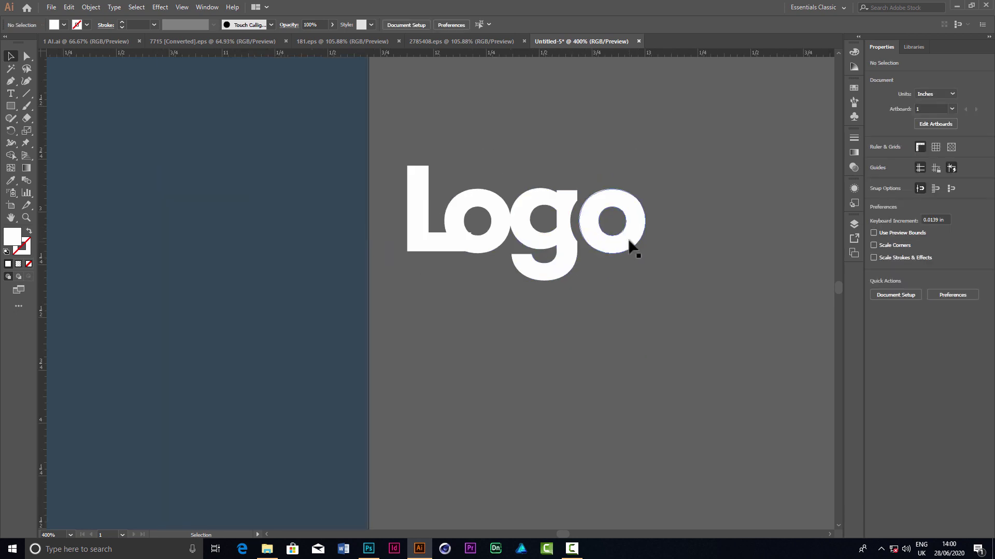
scroll(629, 248, "down", 1)
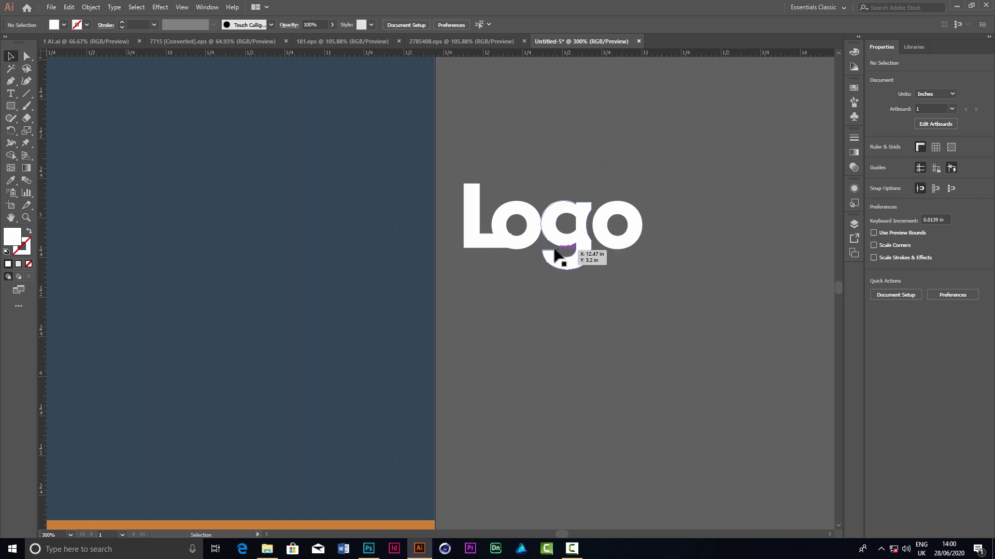
scroll(541, 254, "up", 1)
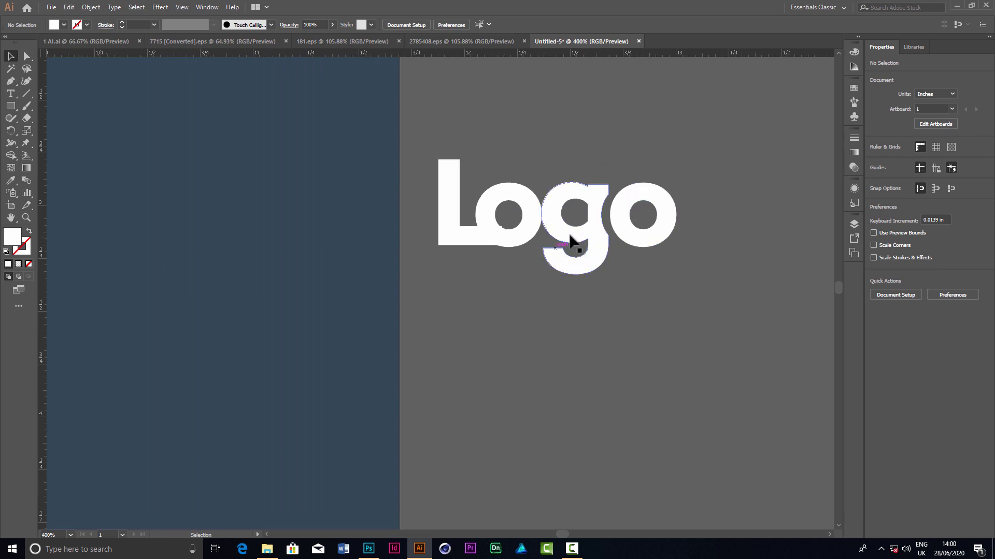
scroll(553, 237, "up", 3)
left_click(502, 218)
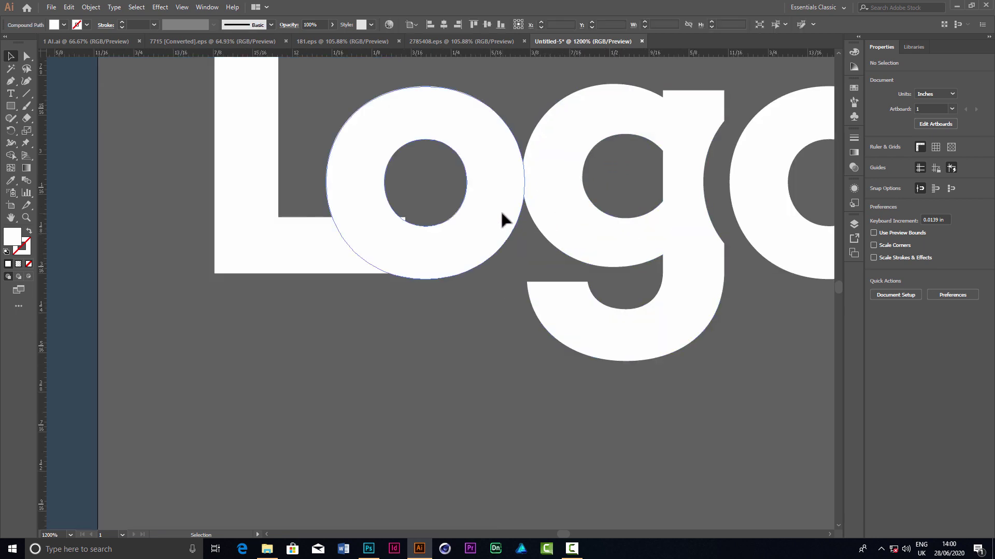
left_click(563, 221)
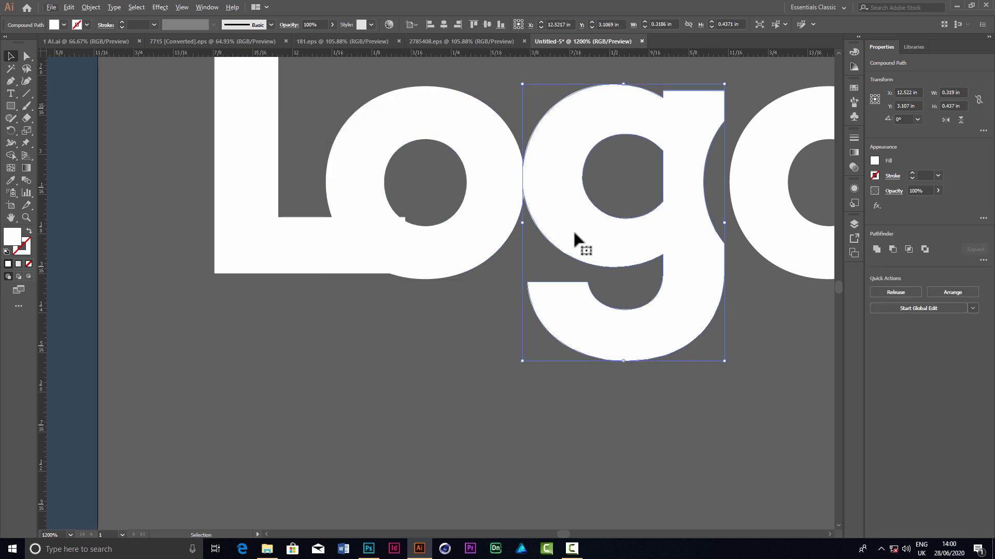
left_click_drag(571, 229, 549, 226)
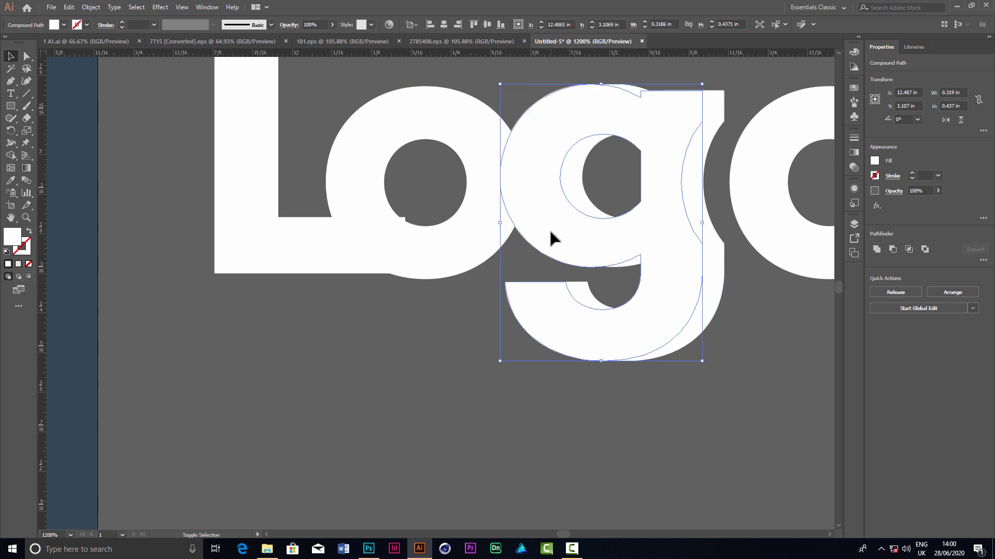
left_click(455, 247, "shift")
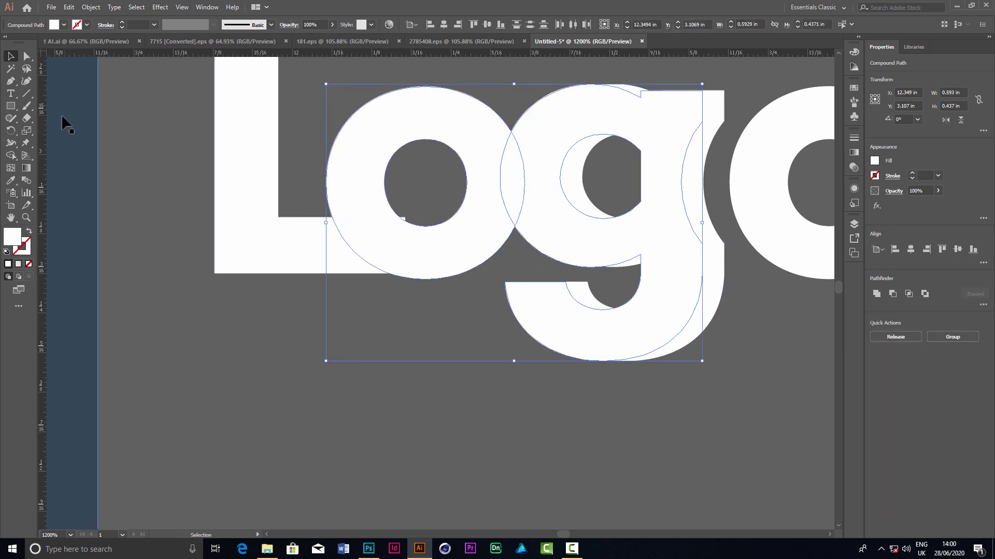
left_click(10, 154)
left_click(511, 206, "alt")
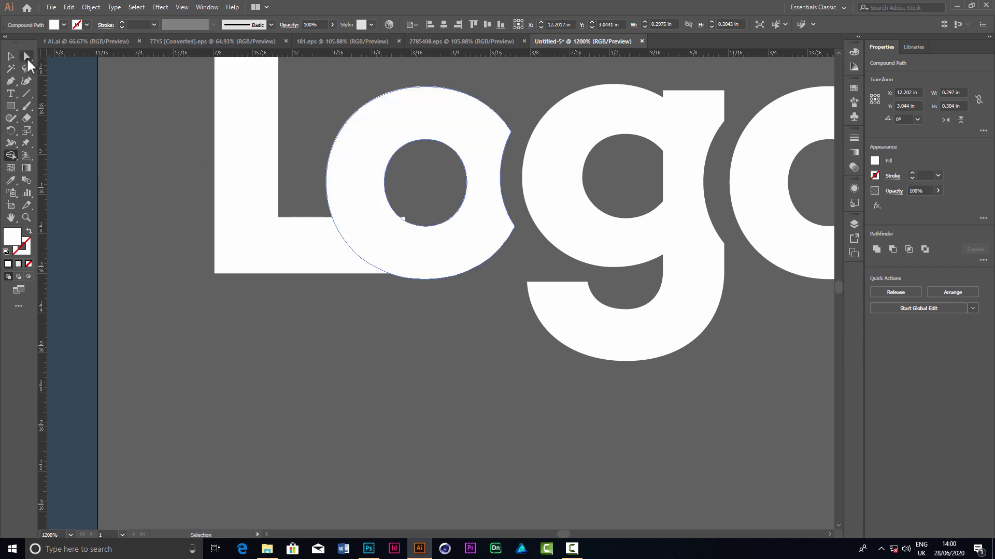
left_click(11, 56)
left_click(447, 343)
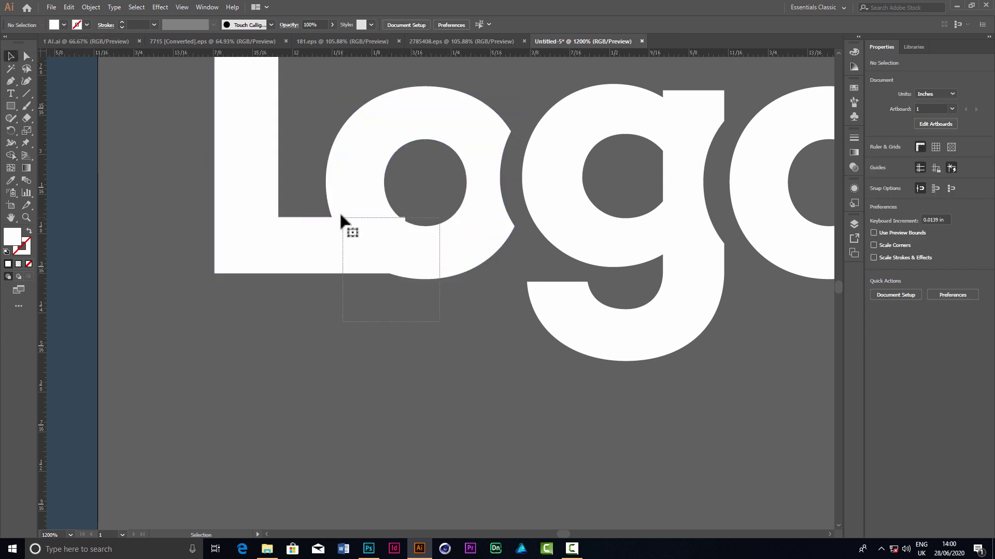
left_click_drag(340, 211, 341, 214)
left_click(11, 155)
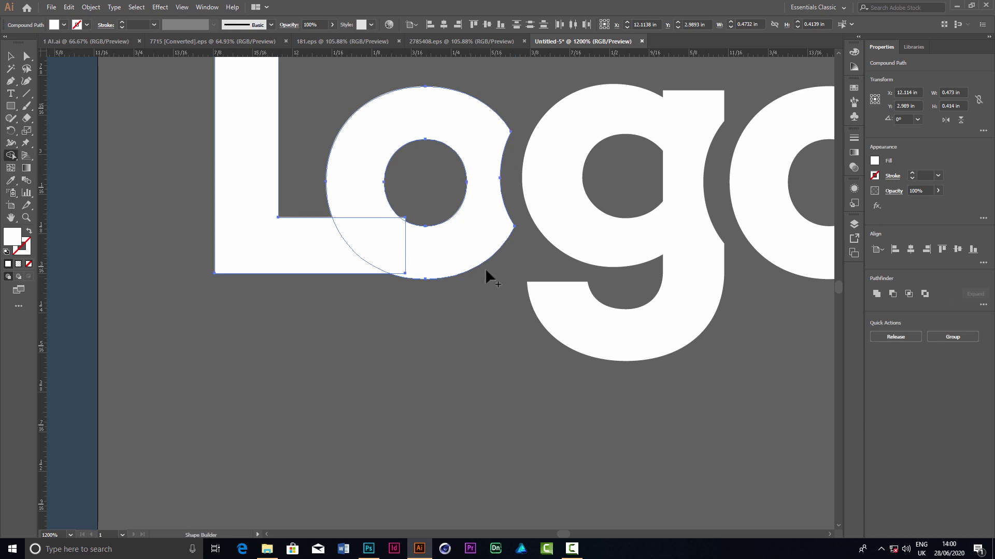
scroll(404, 221, "up", 3)
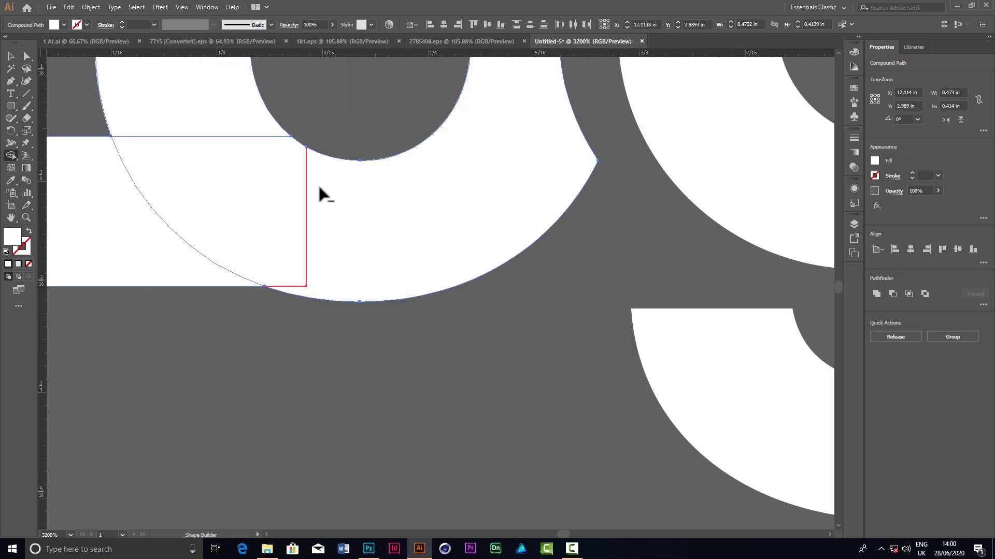
scroll(484, 380, "down", 3)
scroll(397, 342, "down", 1)
left_click(11, 55)
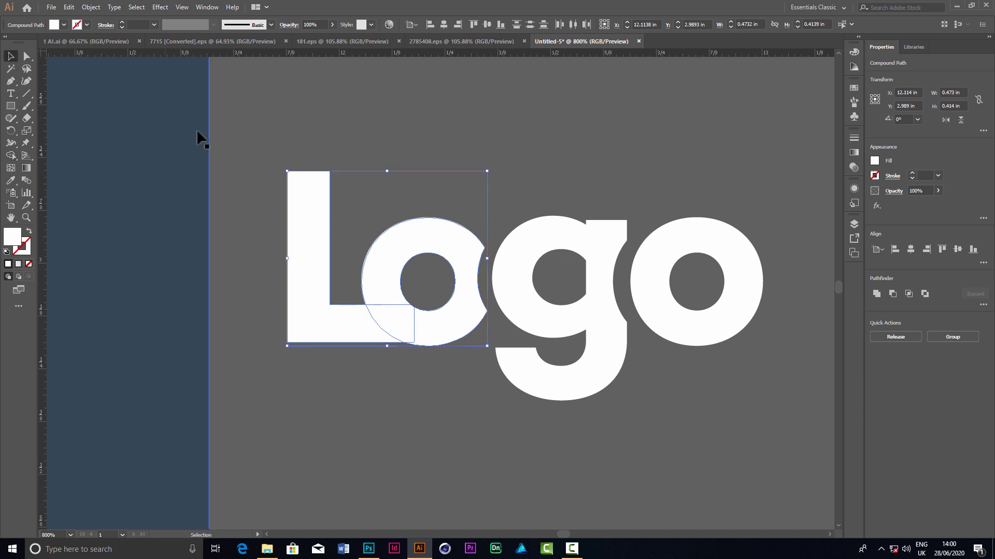
scroll(491, 274, "down", 1)
scroll(642, 265, "down", 1)
scroll(534, 286, "up", 1)
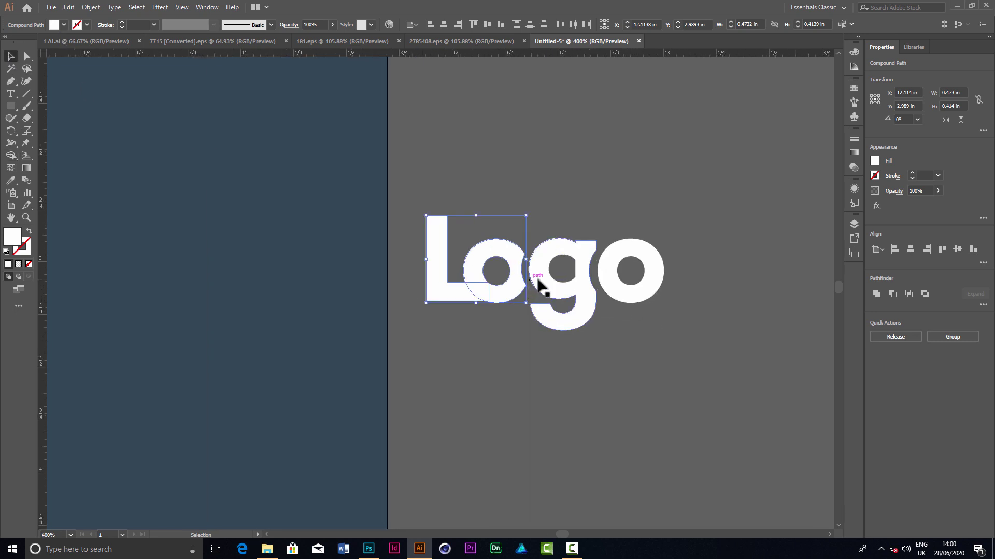
left_click(674, 228)
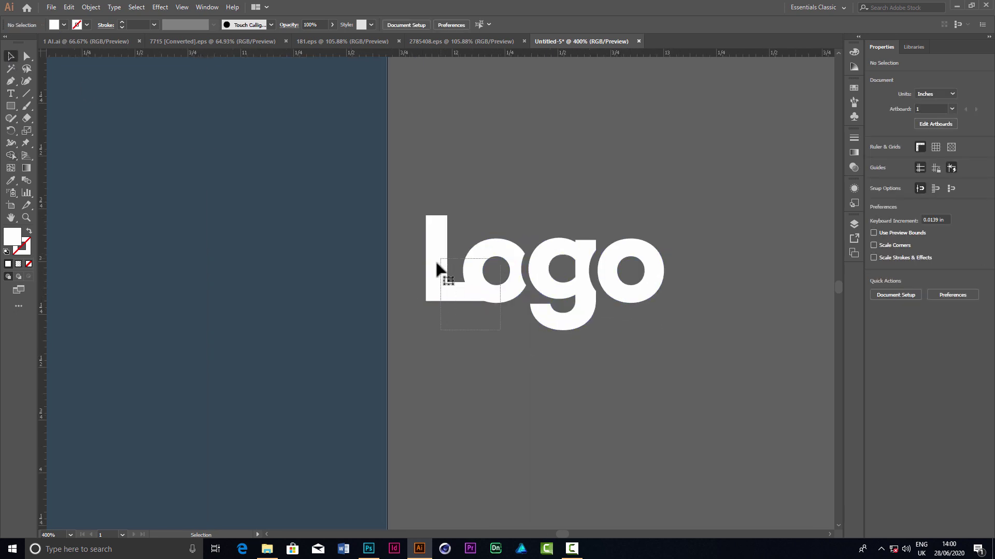
left_click(437, 267)
scroll(473, 272, "down", 1)
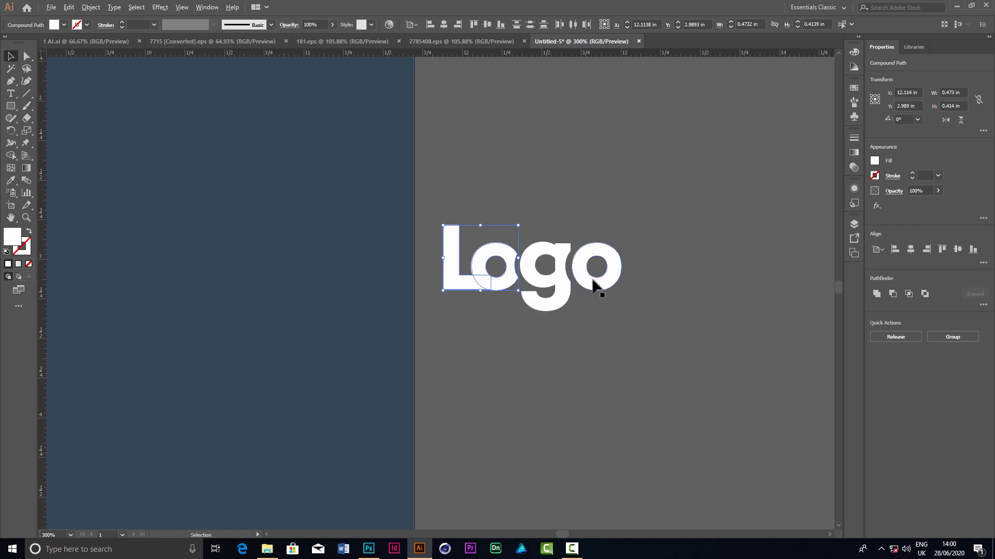
scroll(595, 285, "down", 2)
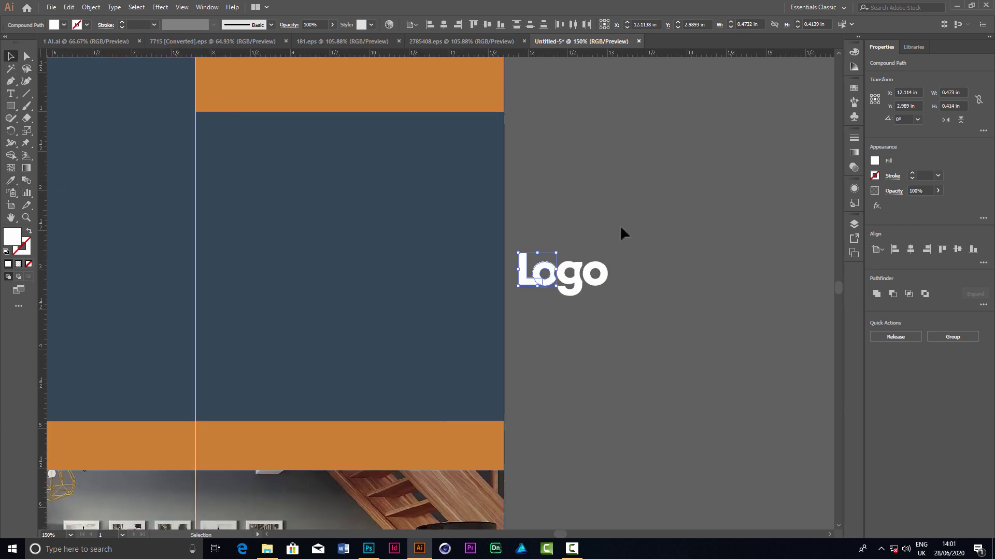
Recolour the 'go' letters with the orange of the band using the Eyedropper
left_click_drag(619, 227, 523, 313)
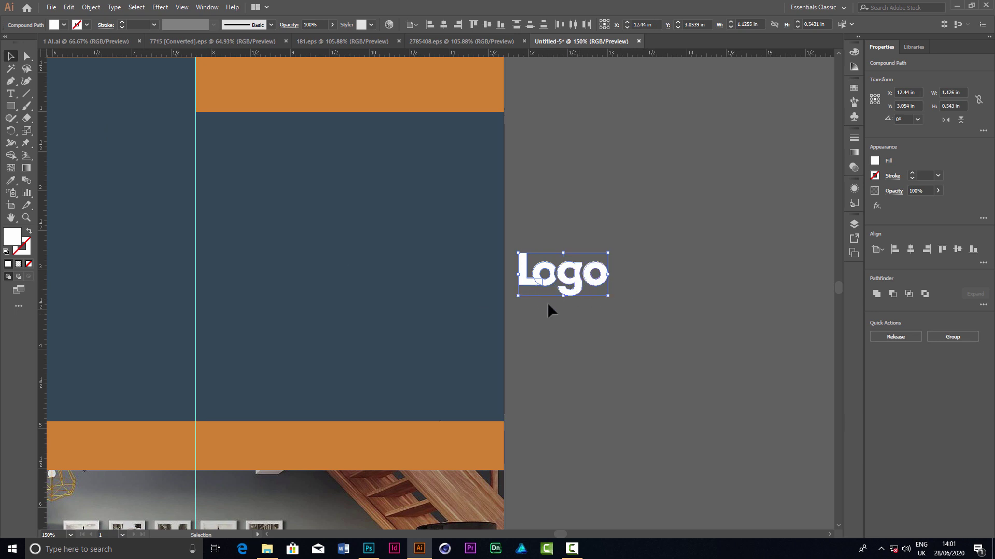
left_click(567, 296)
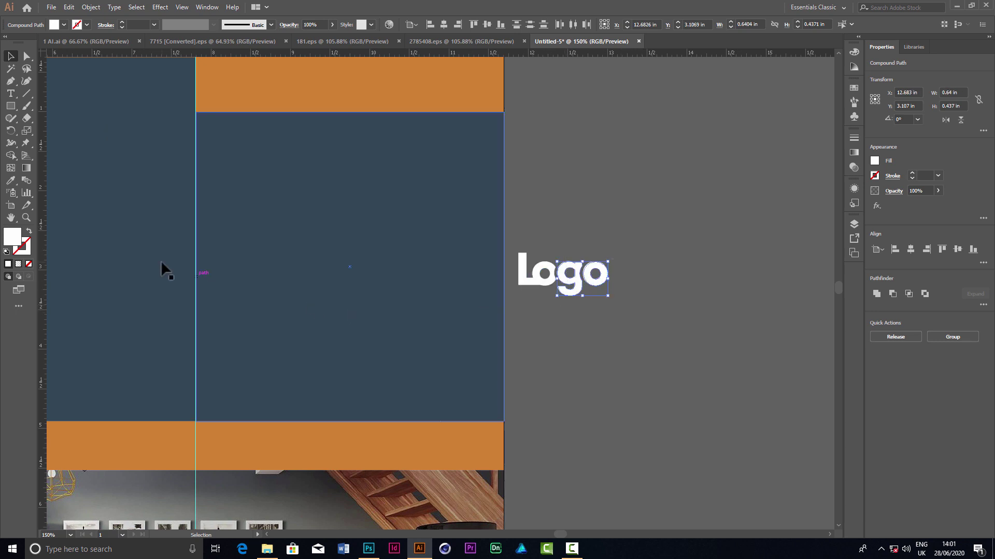
left_click(11, 181)
left_click(435, 76)
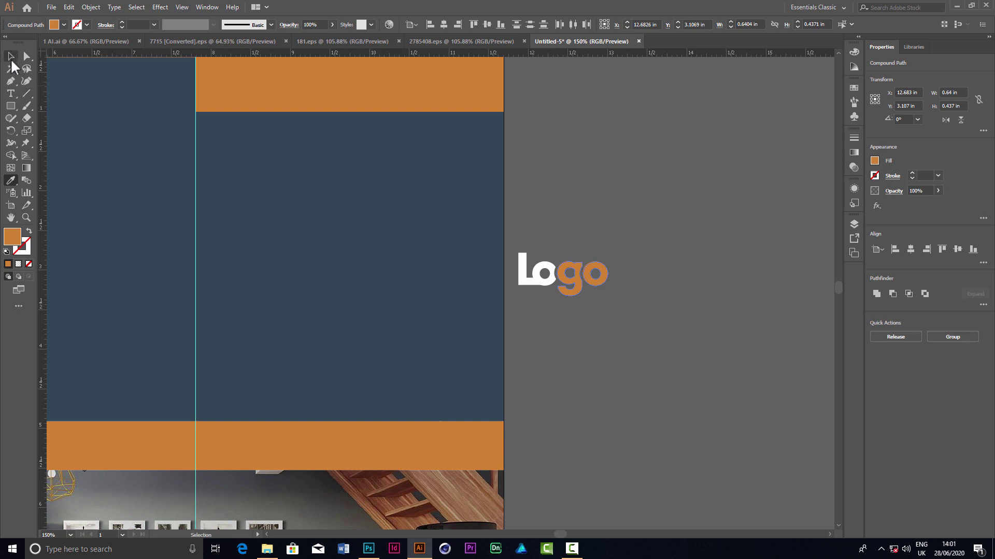
left_click(10, 56)
Release the logo's compound path and place a copy of the logo on the navy panel
left_click_drag(518, 299, 589, 261)
right_click(589, 261)
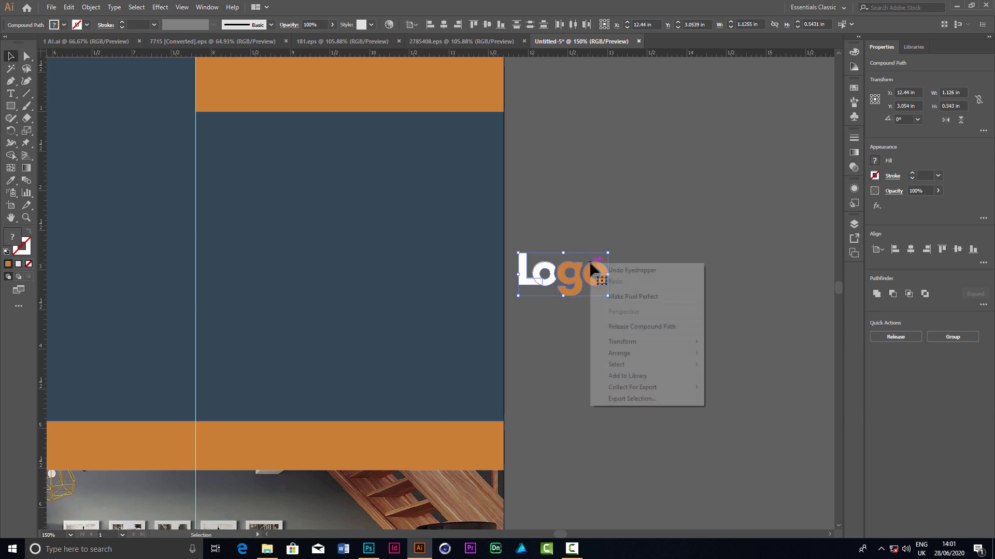
left_click(642, 326)
left_click_drag(667, 225, 556, 283)
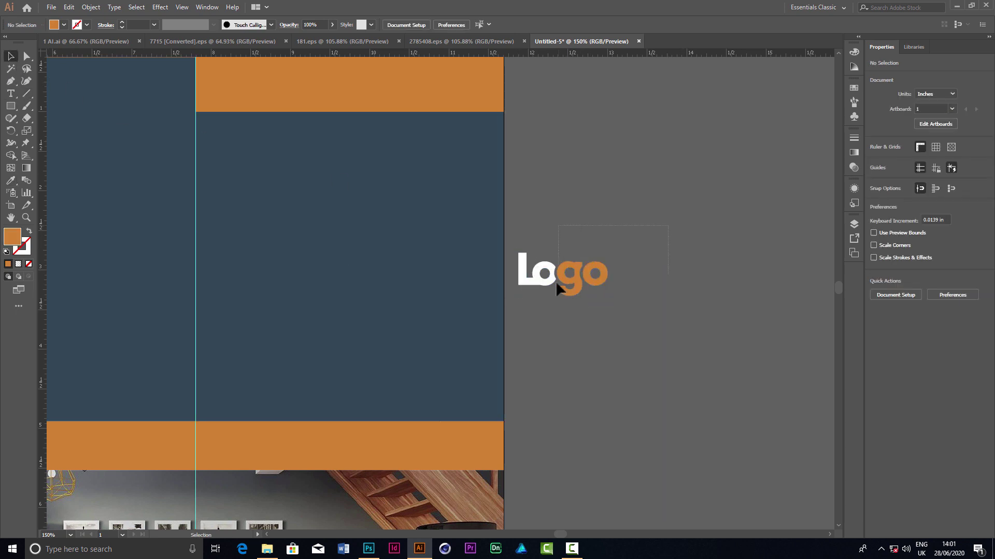
left_click_drag(514, 308, 515, 305)
mouse_move(574, 283)
left_mouse_down()
mouse_move(334, 220)
mouse_move(389, 202)
left_mouse_up()
Add a 'Your tagline' text line below the logo
scroll(319, 250, "up", 2)
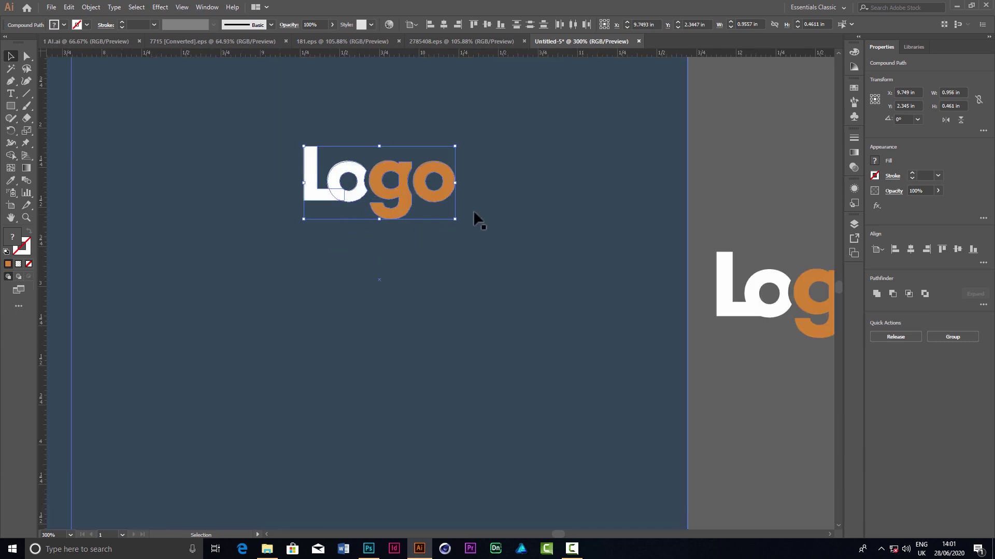
scroll(474, 210, "down", 1)
left_click(11, 93)
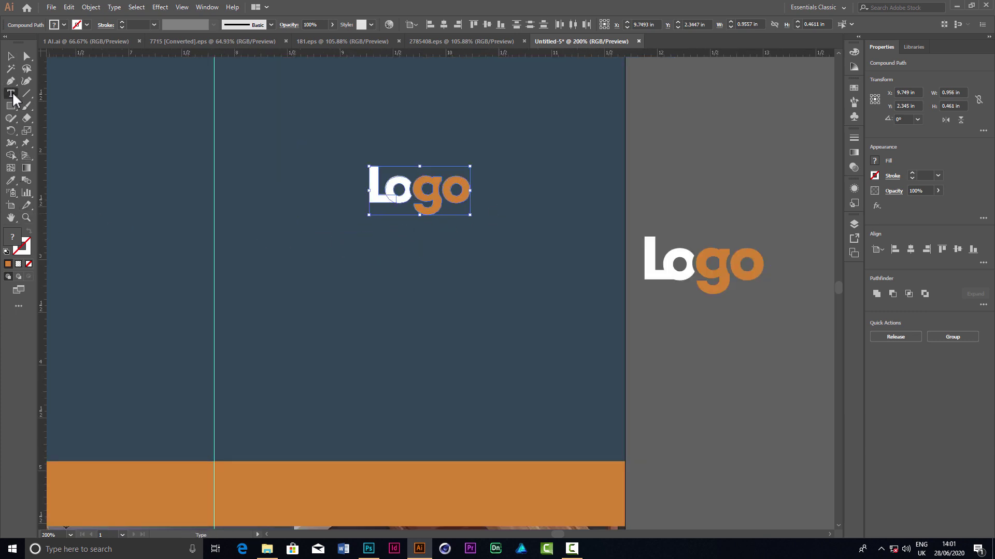
left_click(368, 248)
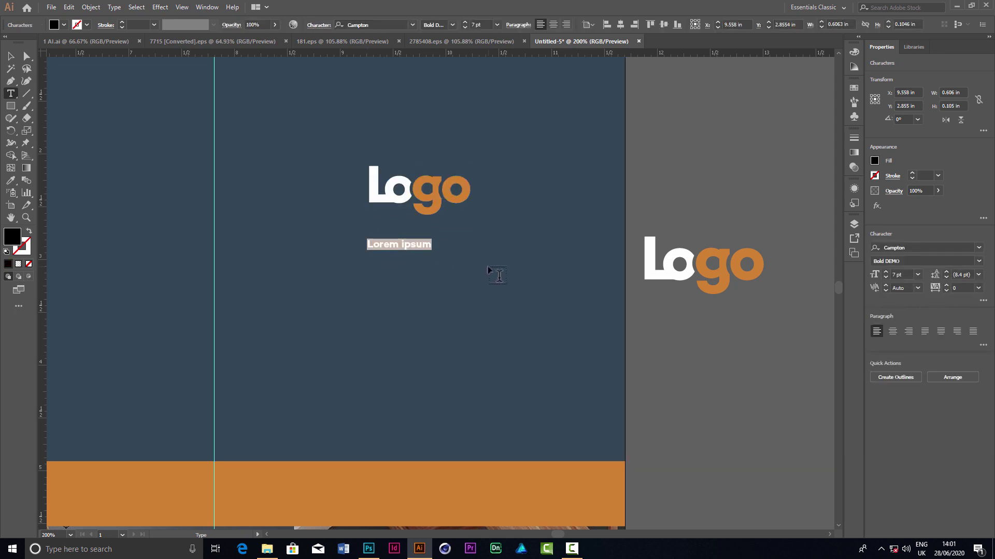
type("Your tagline")
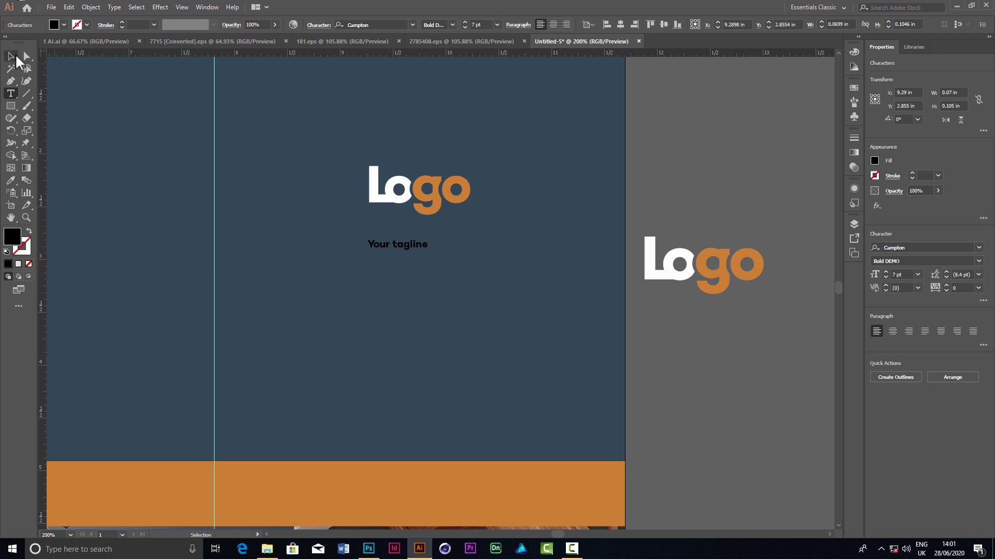
left_click(10, 56)
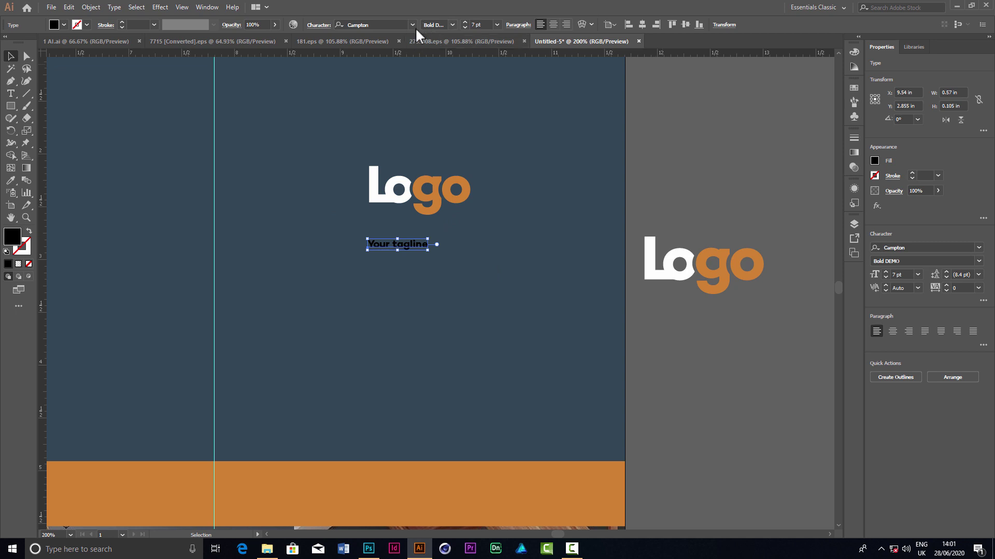
Style the tagline white Minion Pro Italic 11 pt and move it beneath the wordmark
left_click(392, 24)
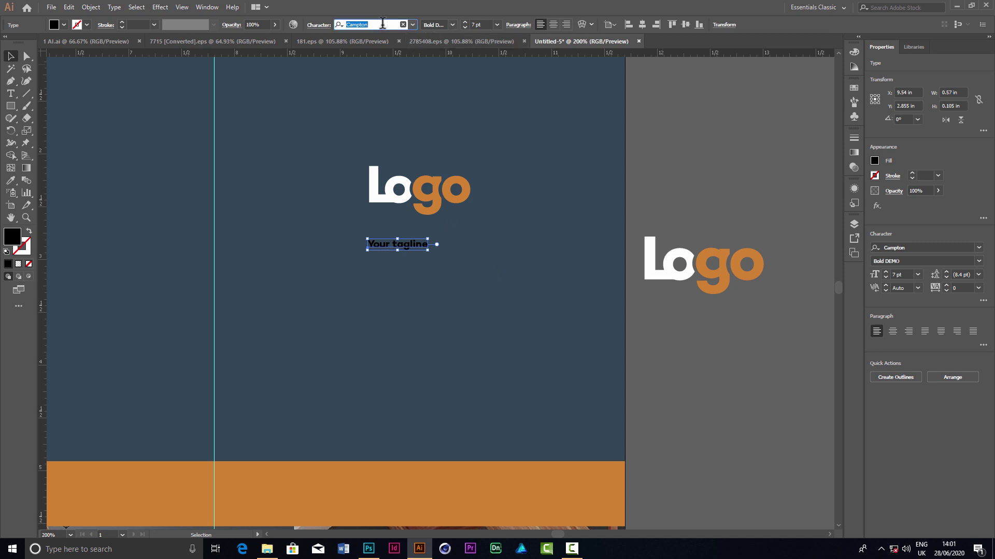
type("min")
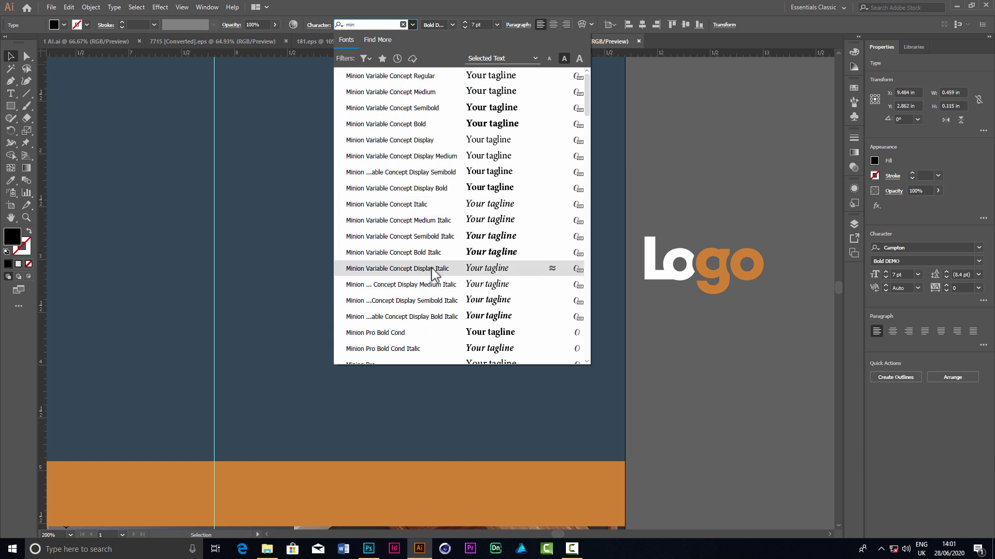
scroll(430, 233, "down", 4)
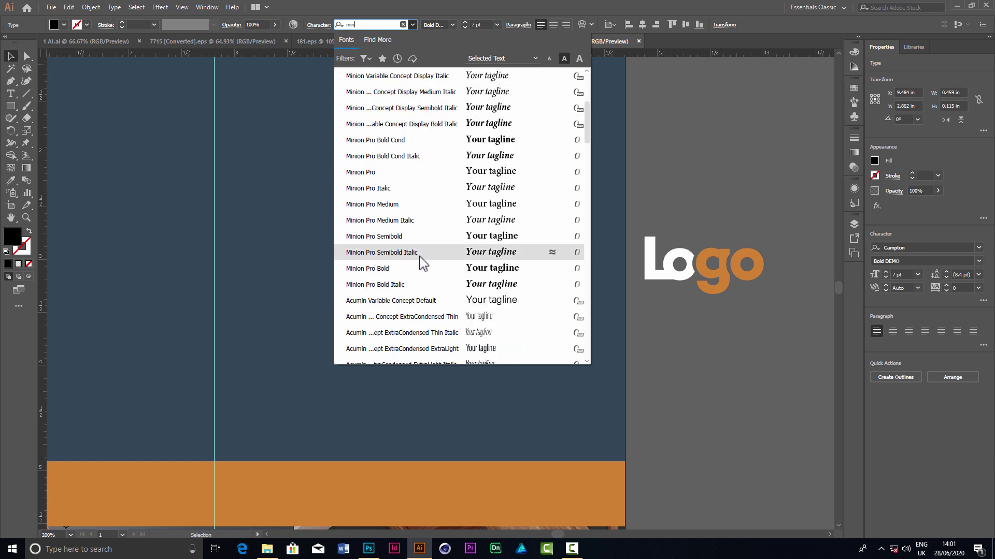
left_click(445, 190)
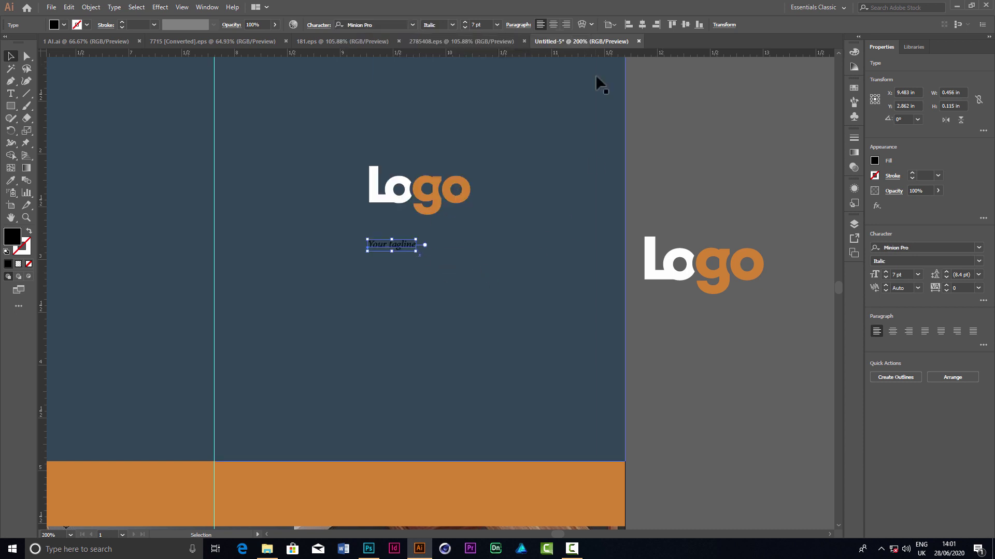
left_click(464, 23)
left_click(464, 23)
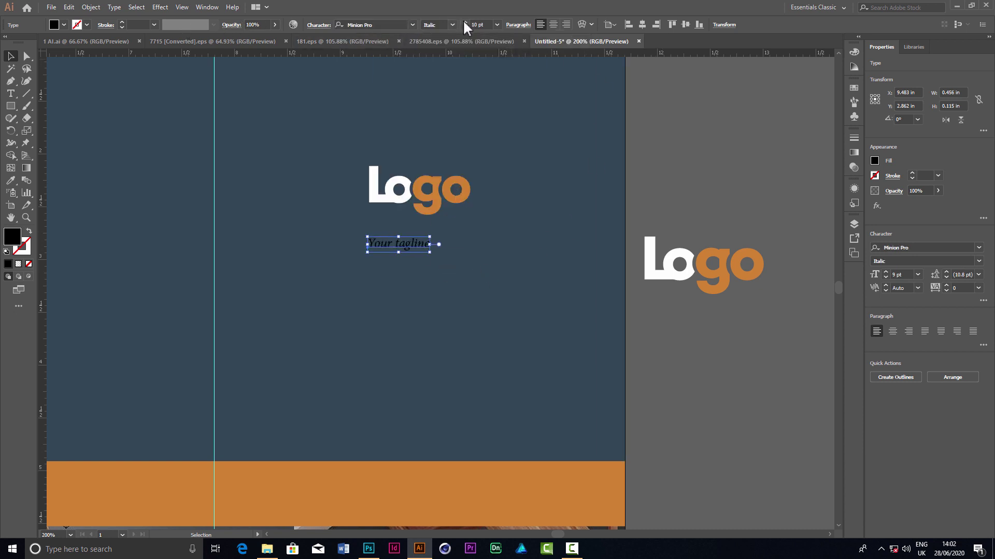
left_click(64, 24)
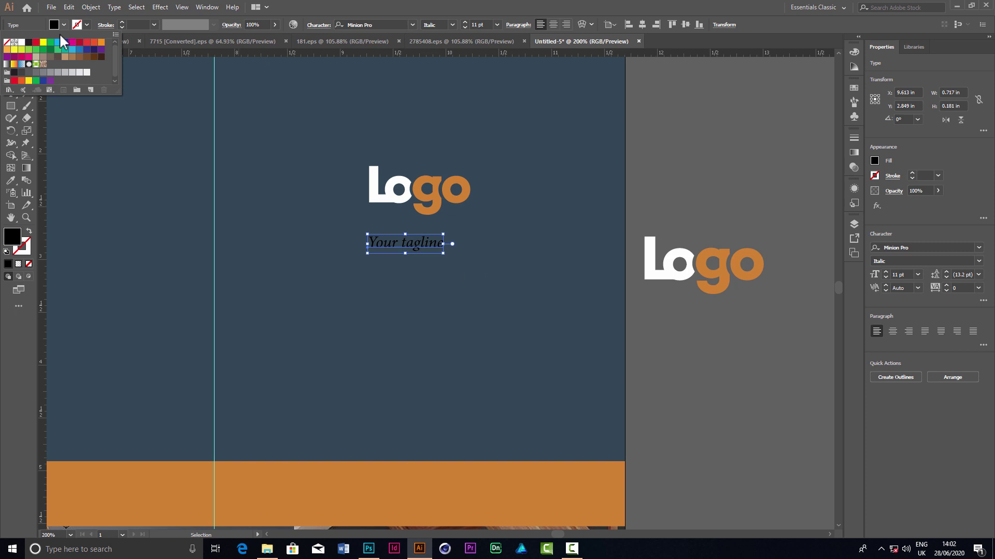
left_click(21, 42)
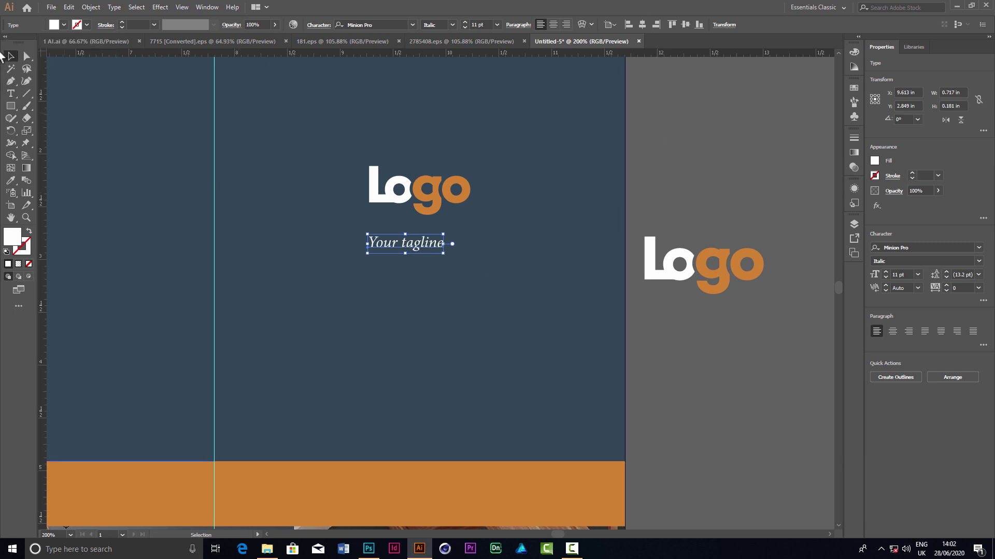
left_click_drag(403, 249, 429, 221)
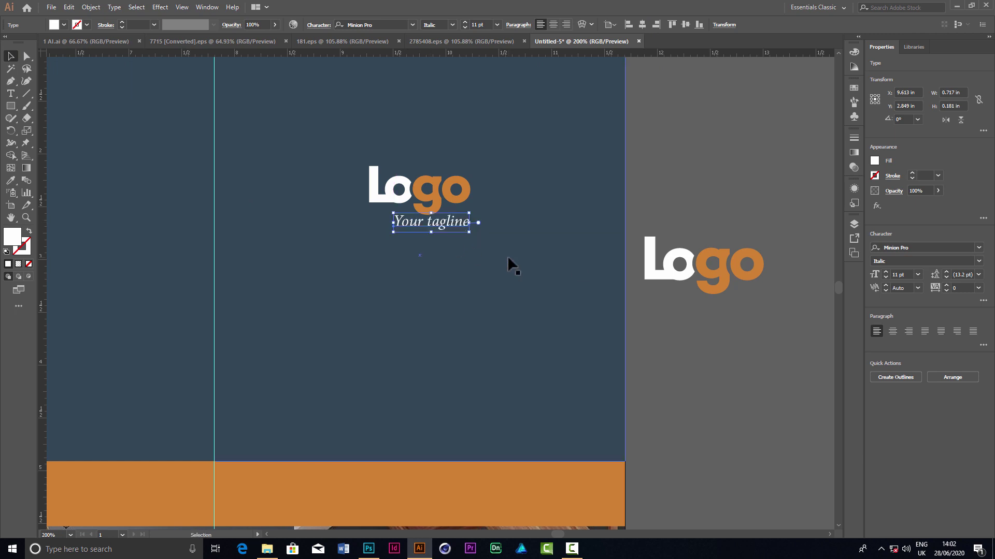
scroll(566, 259, "down", 2)
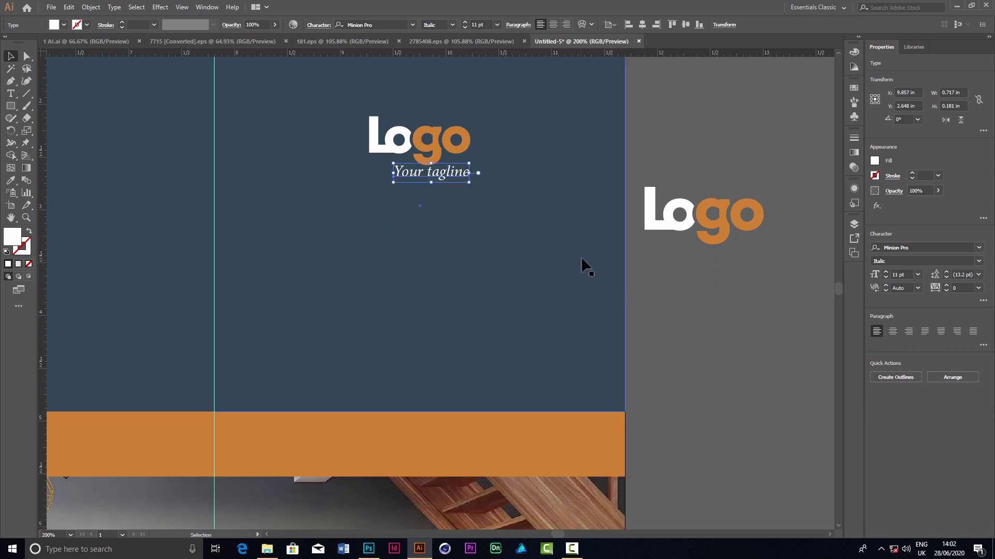
Scale up the Logo wordmark and 'Your tagline' as one selection in the navy panel
scroll(581, 257, "down", 4)
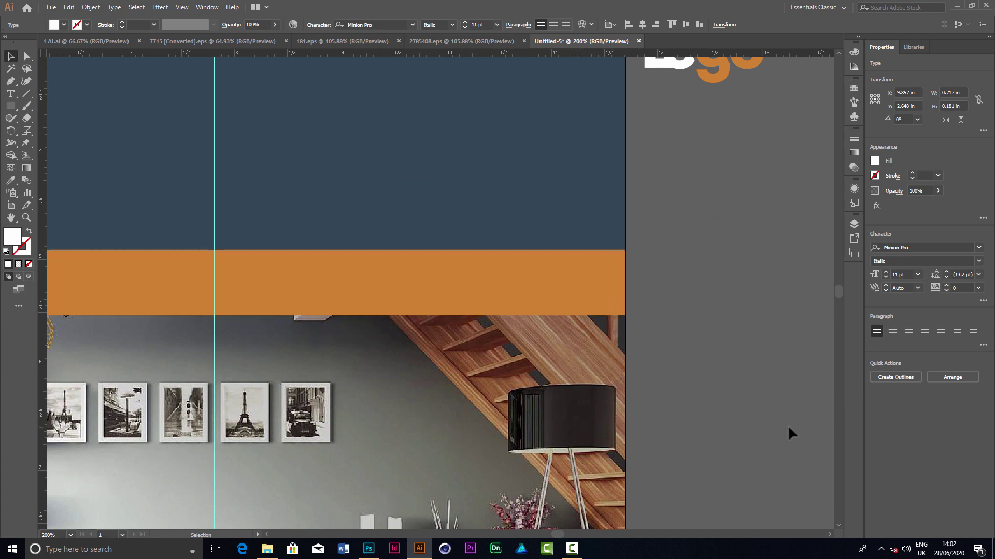
scroll(750, 363, "down", 1)
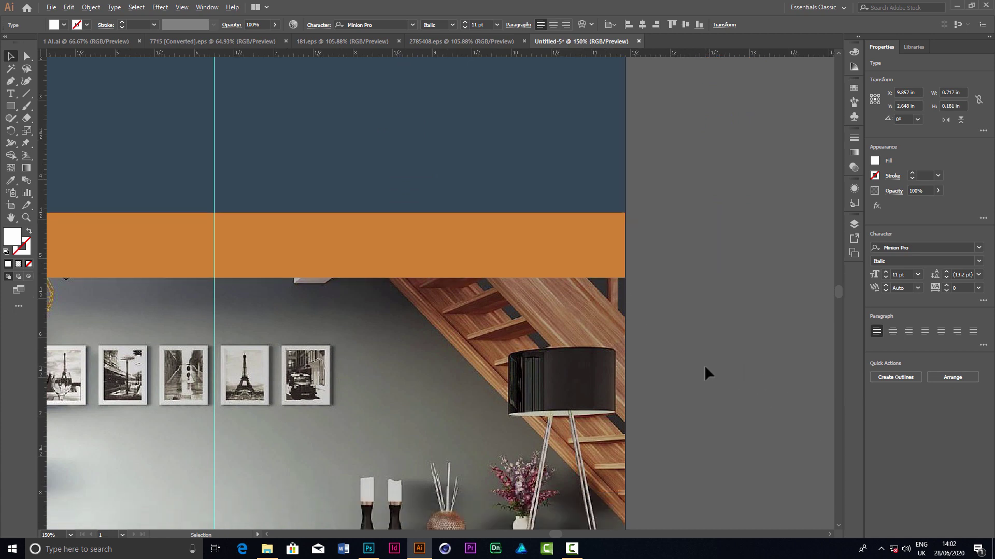
scroll(704, 365, "down", 2, "alt")
scroll(591, 238, "up", 1)
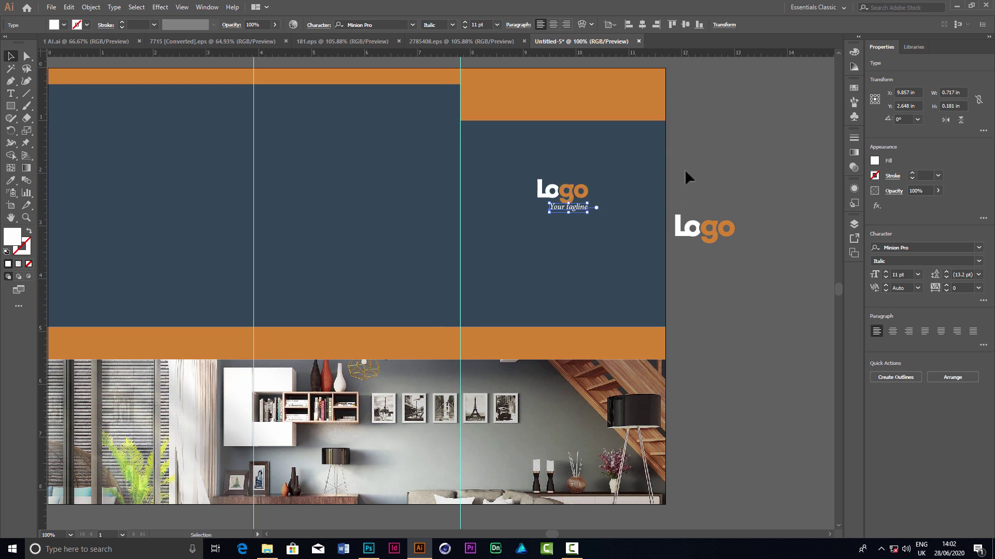
left_click(565, 191, "shift")
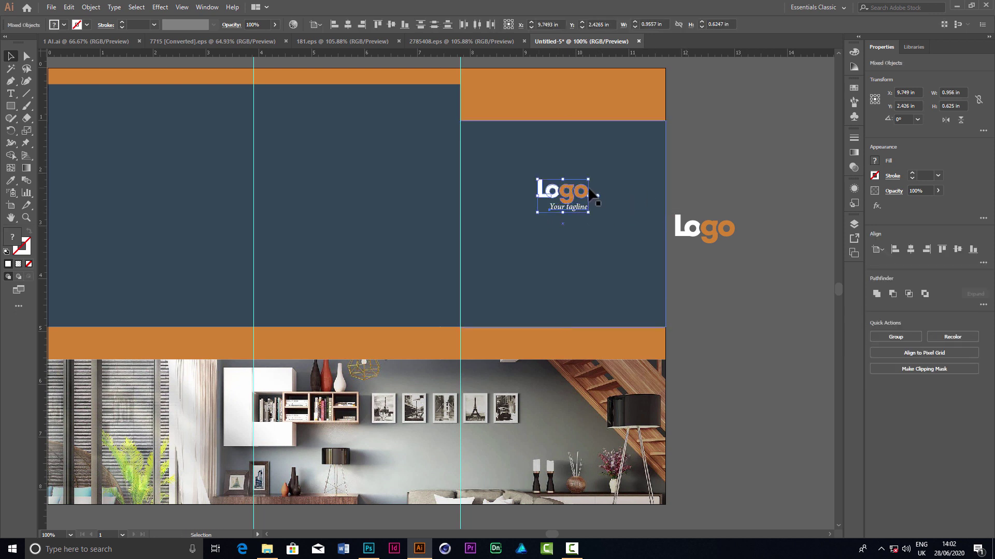
mouse_move(535, 215)
left_mouse_down()
mouse_move(517, 226)
mouse_move(581, 214)
left_mouse_up()
left_click(710, 186)
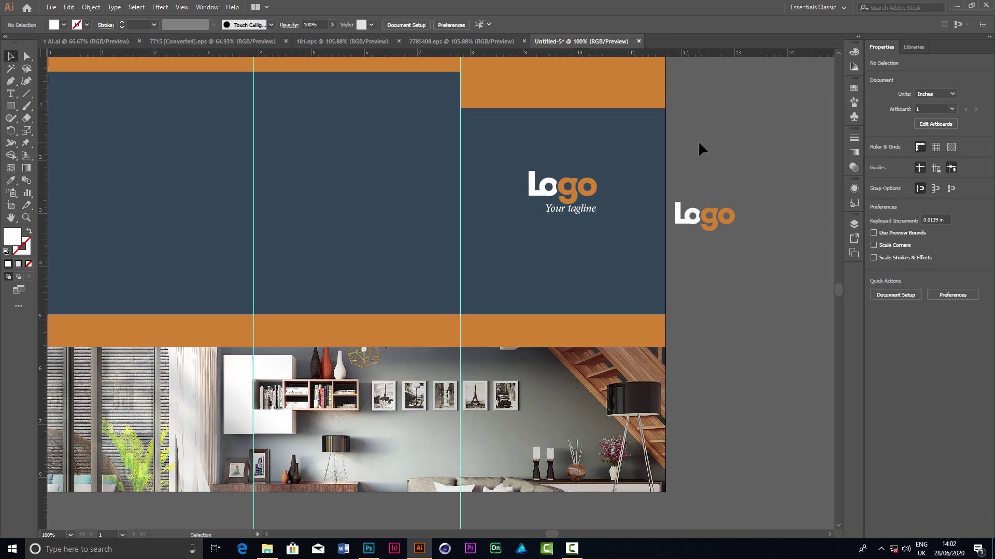
scroll(699, 149, "down", 2)
scroll(706, 268, "down", 2)
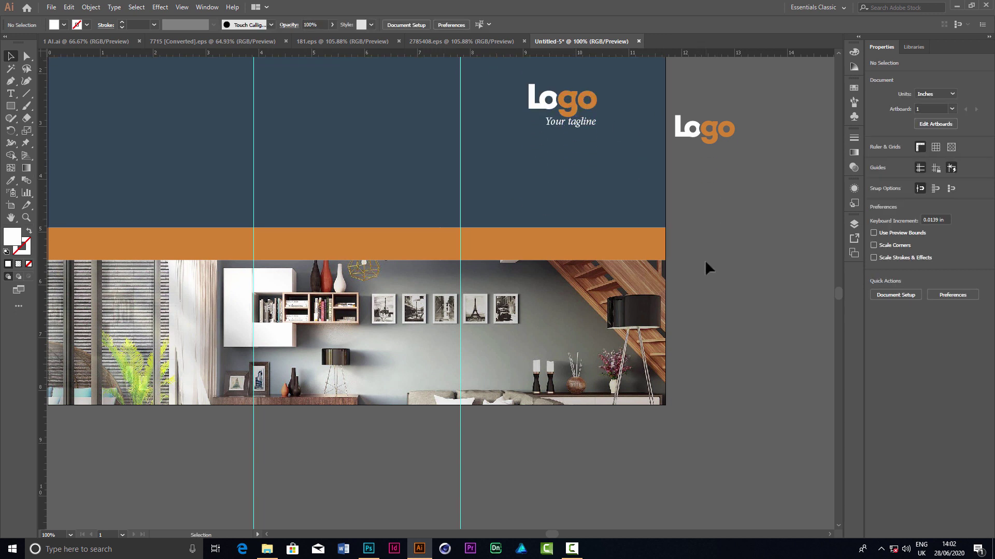
scroll(706, 269, "up", 2)
left_click(588, 280)
scroll(588, 280, "up", 2)
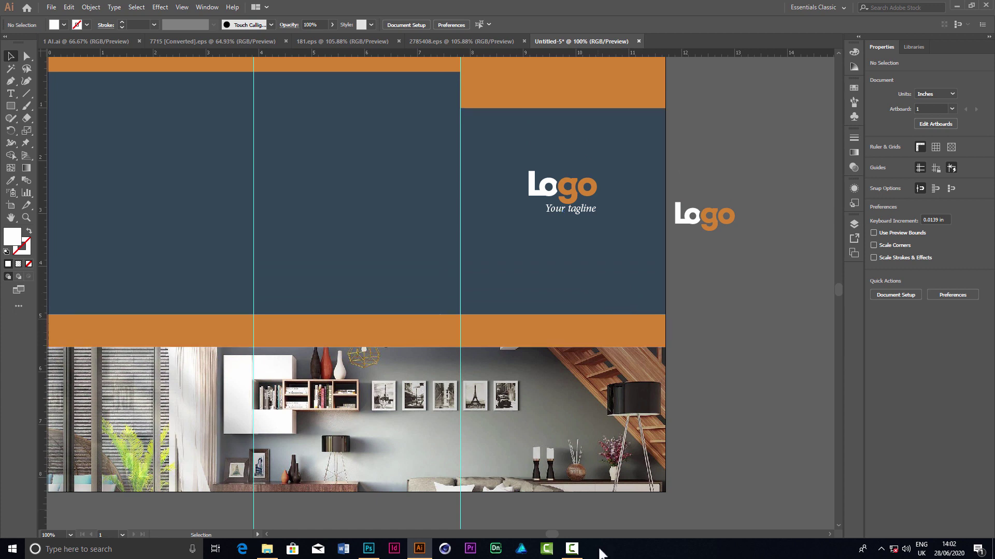
scroll(388, 209, "up", 4)
scroll(386, 205, "down", 3)
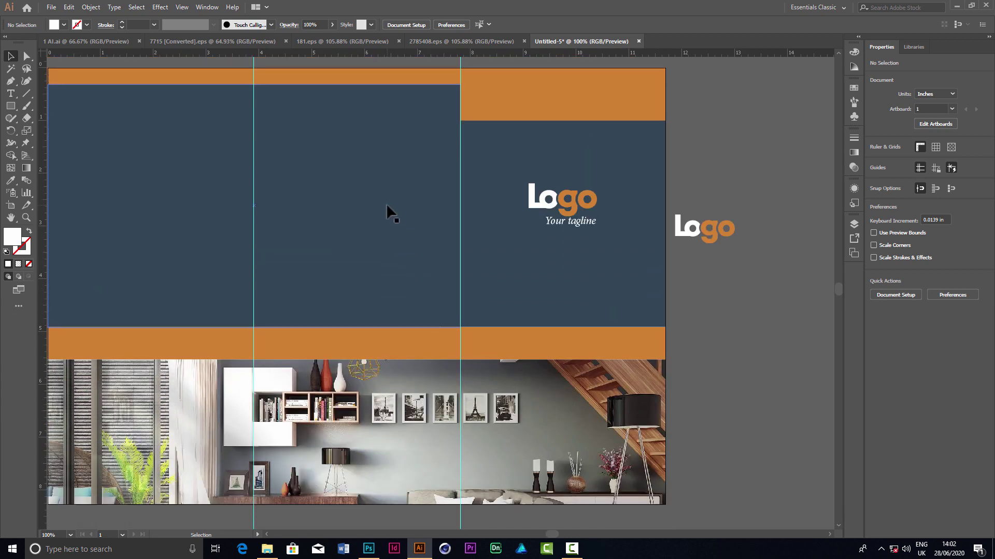
scroll(358, 262, "down", 1)
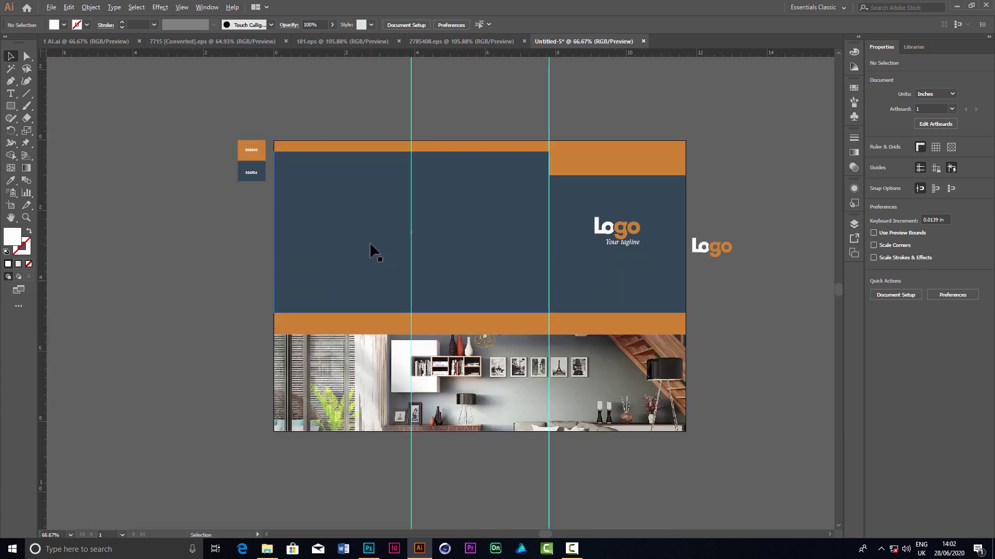
scroll(393, 232, "up", 1)
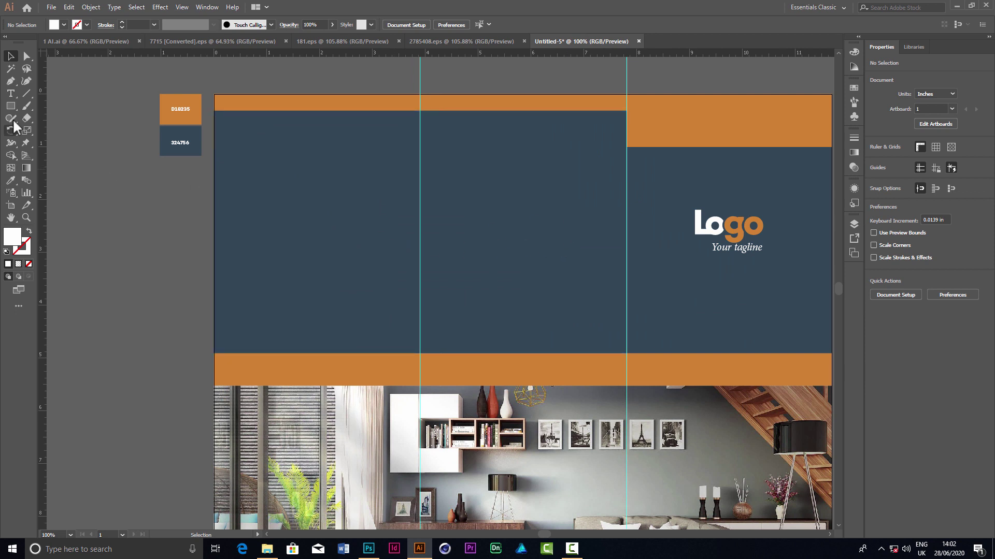
Draw an area text frame in the left navy panel, unhyphenated and justified with last line left
left_click(10, 93)
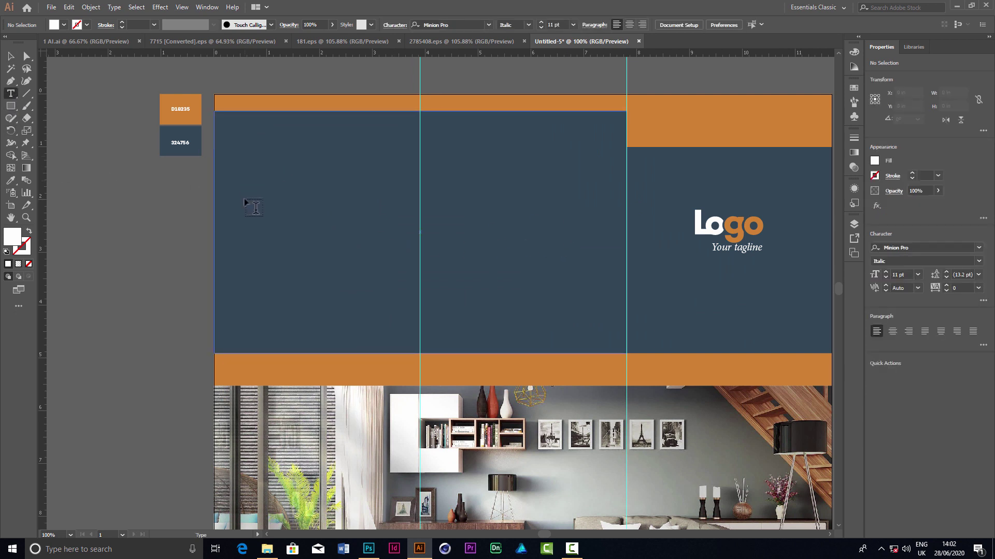
left_click_drag(244, 194, 380, 318)
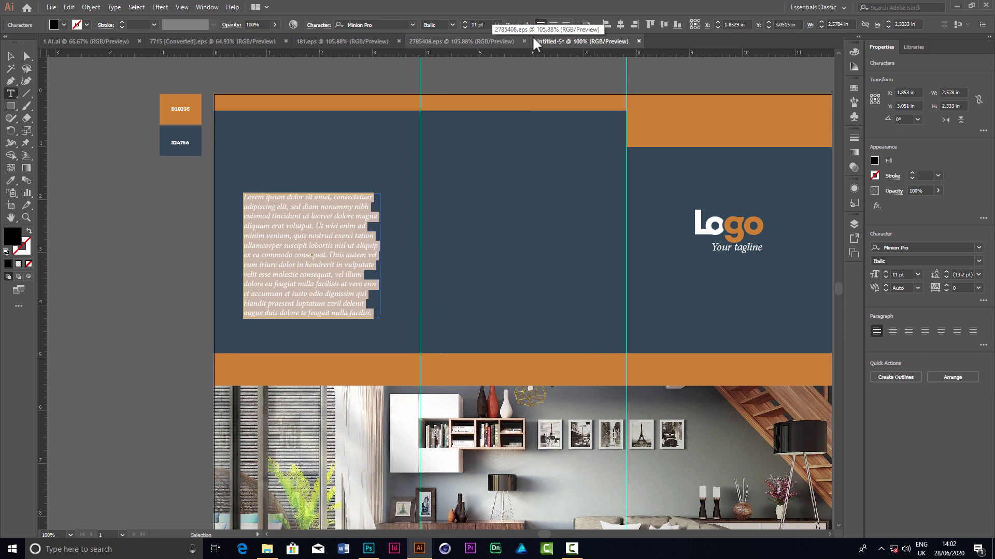
left_click(518, 25)
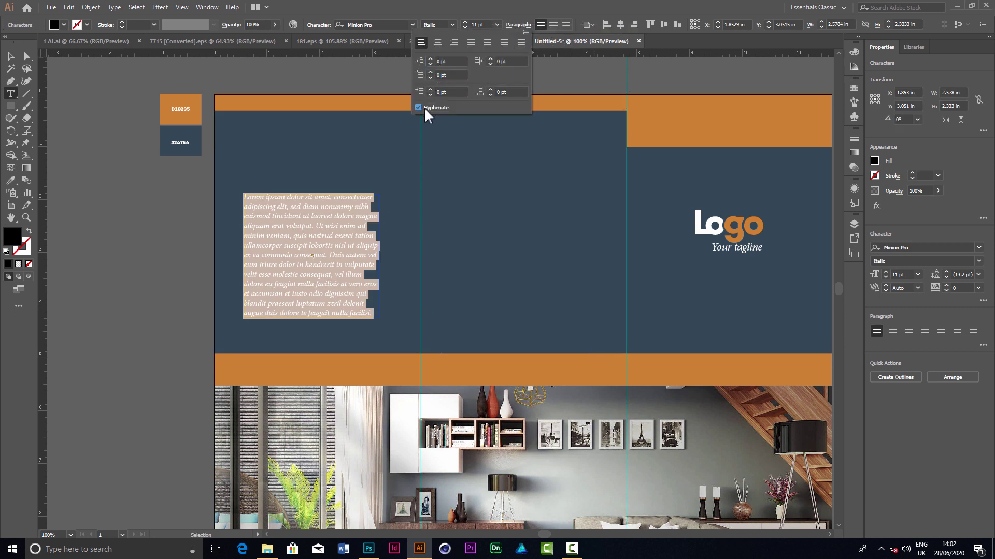
left_click(425, 108)
left_click(471, 44)
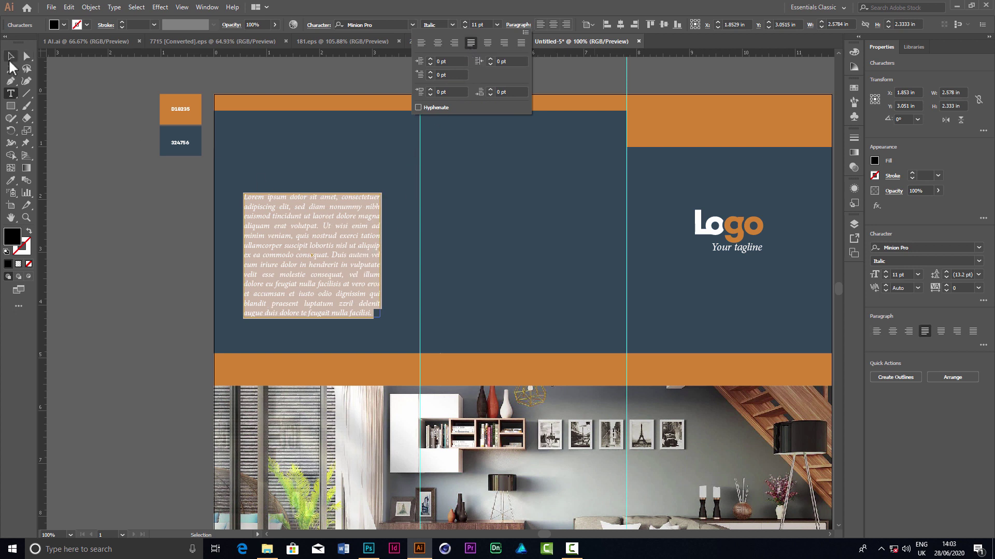
key("Escape")
Make the paragraph text white and shift its frame slightly down and right
left_click(9, 55)
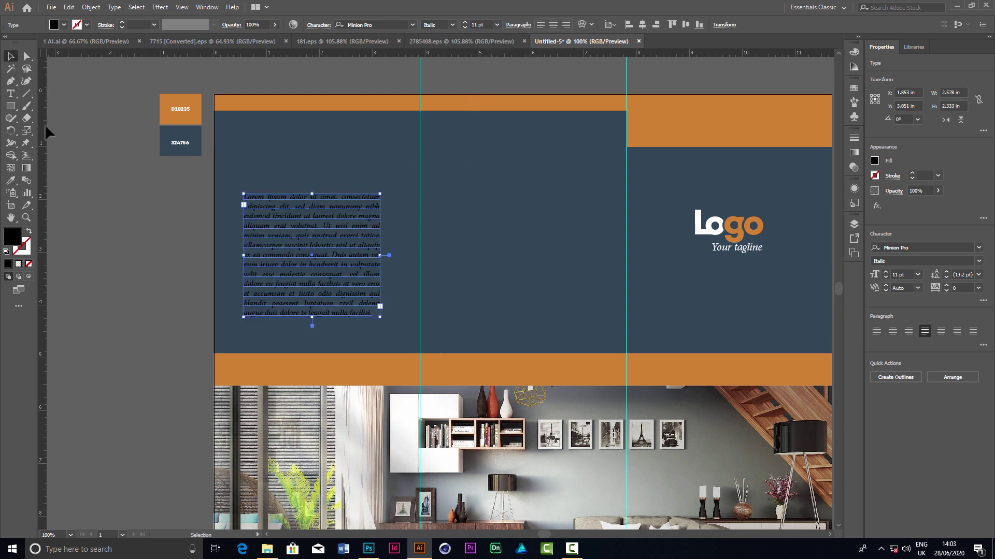
left_click(54, 24)
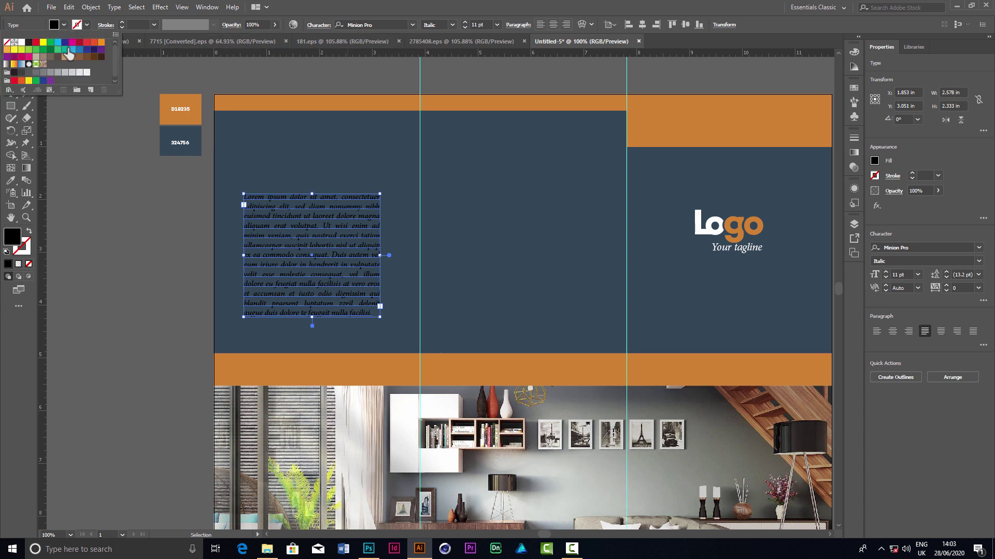
left_click(21, 42)
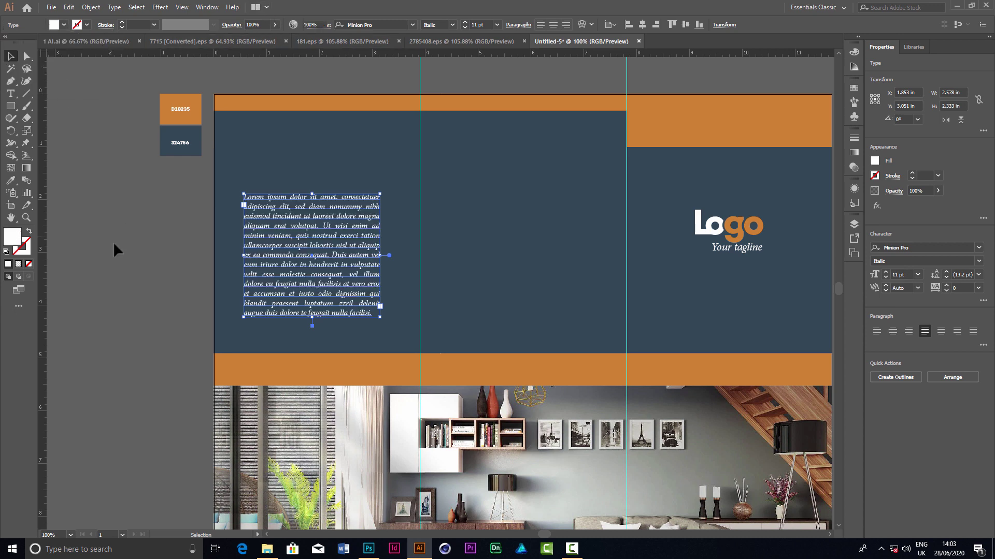
left_click(114, 249)
left_click_drag(348, 270, 354, 288)
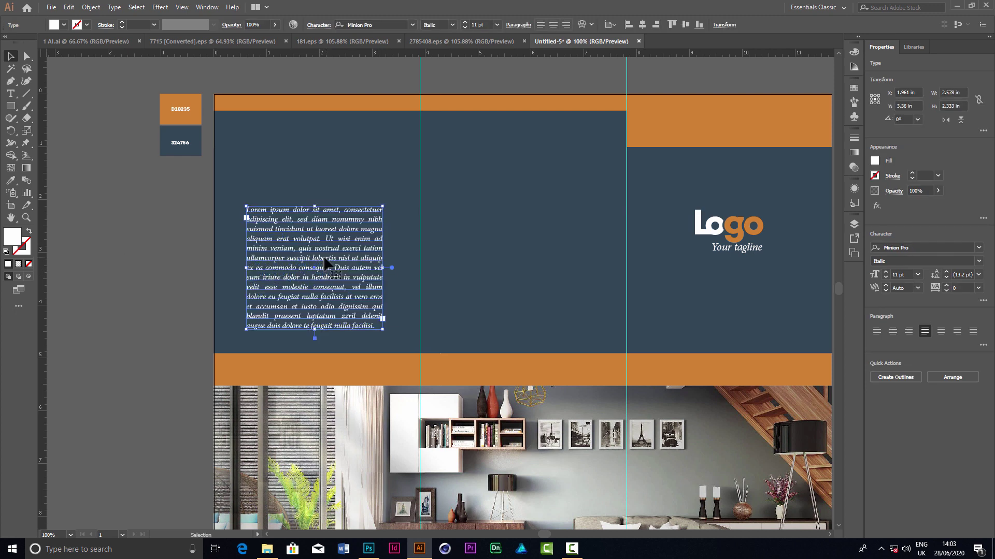
left_click(303, 71)
scroll(389, 178, "up", 1)
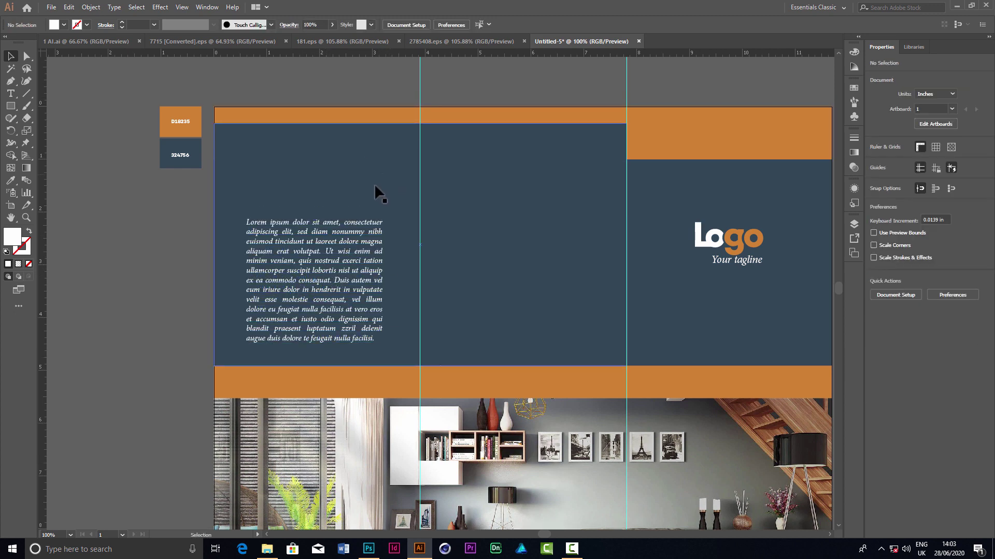
scroll(348, 267, "up", 1)
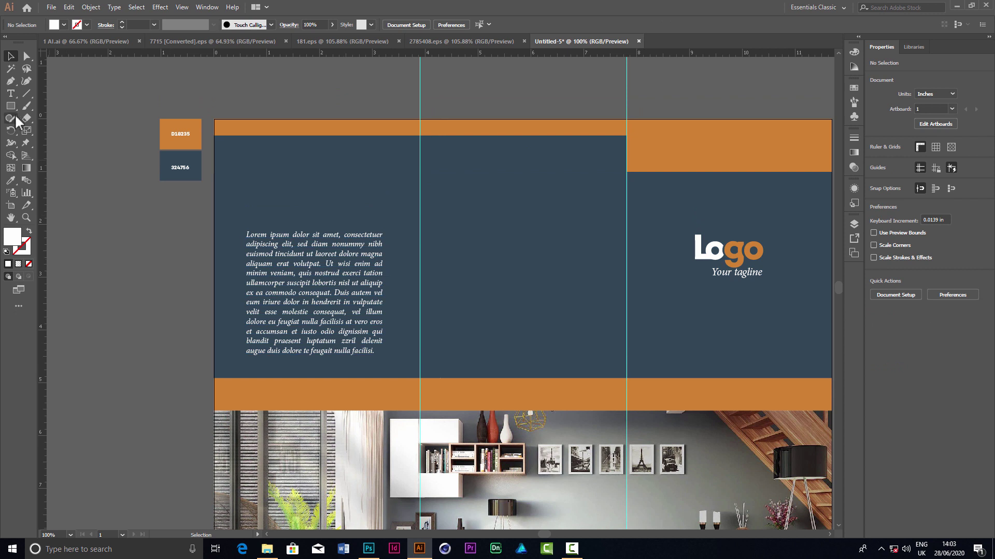
left_click(10, 93)
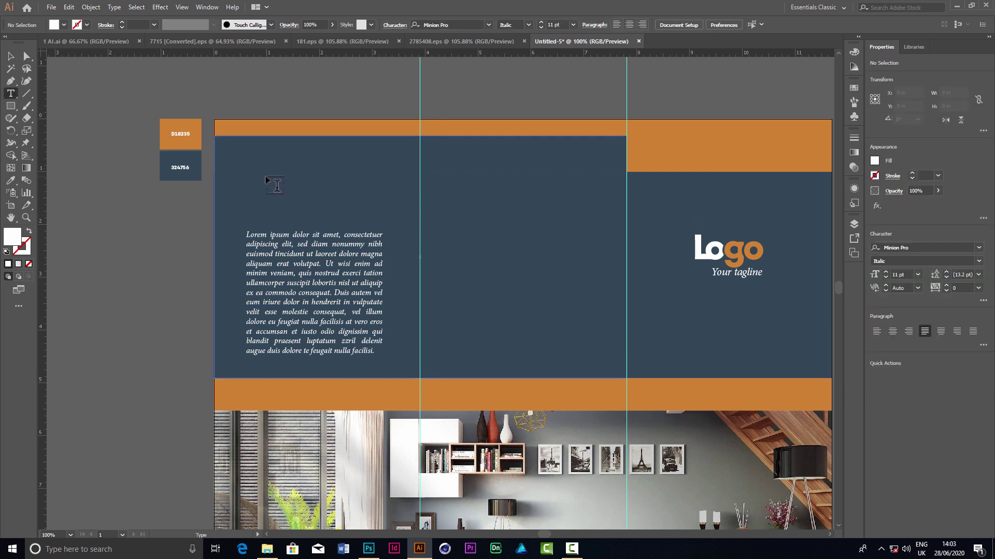
scroll(311, 178, "down", 2)
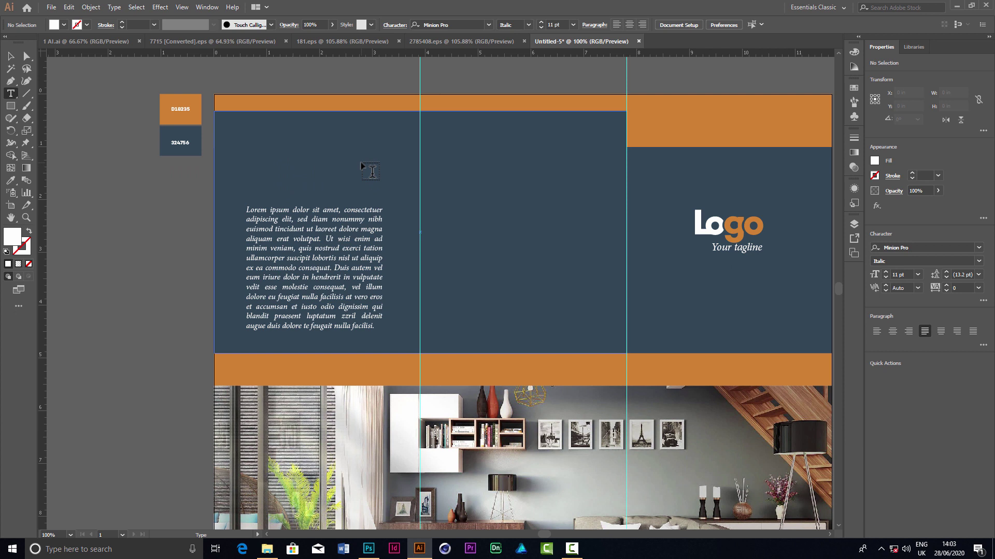
Add a RANGES heading, enlarge it to about 49 pt, colour it band orange, and place it above the paragraph
left_click(258, 157)
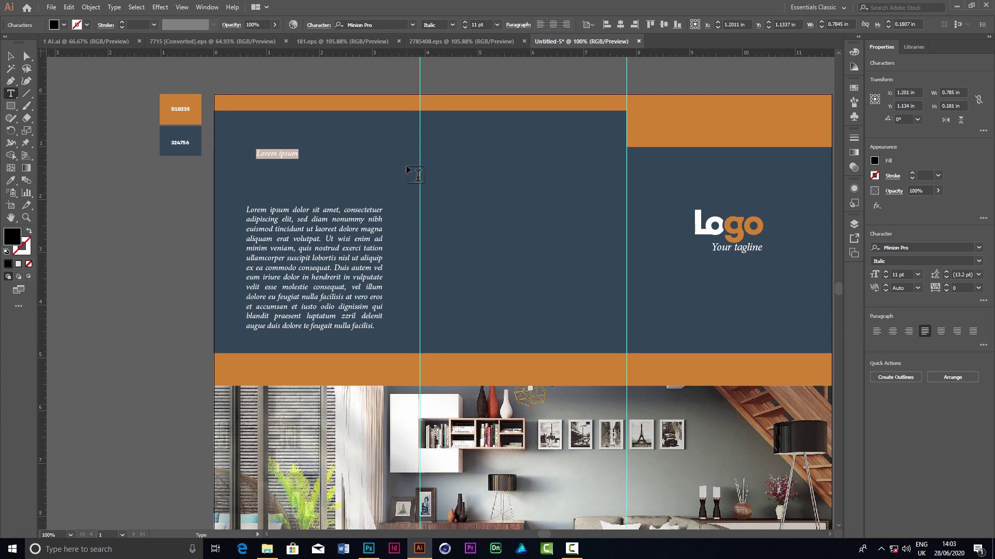
type("RANGES")
left_click(10, 56)
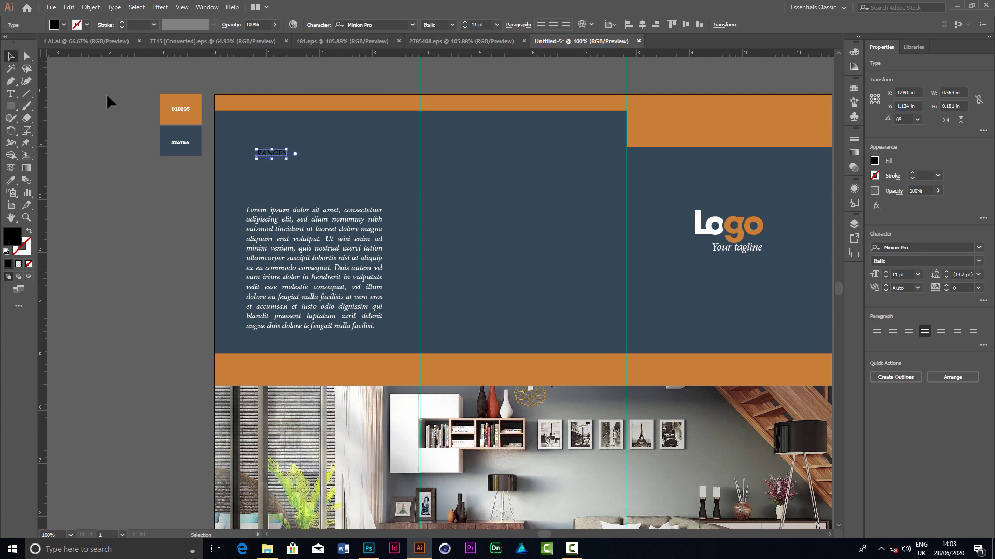
left_click_drag(286, 158, 421, 258)
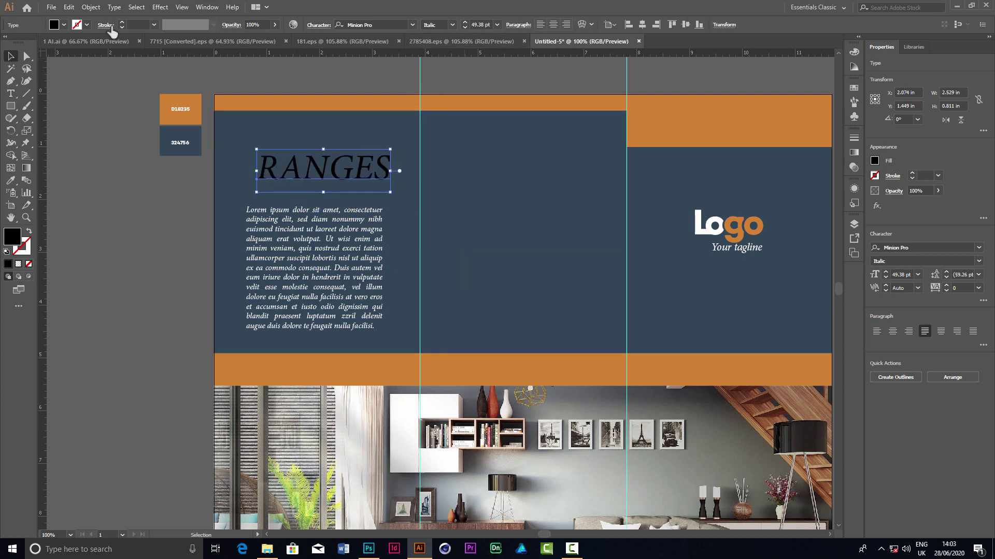
left_click(64, 25)
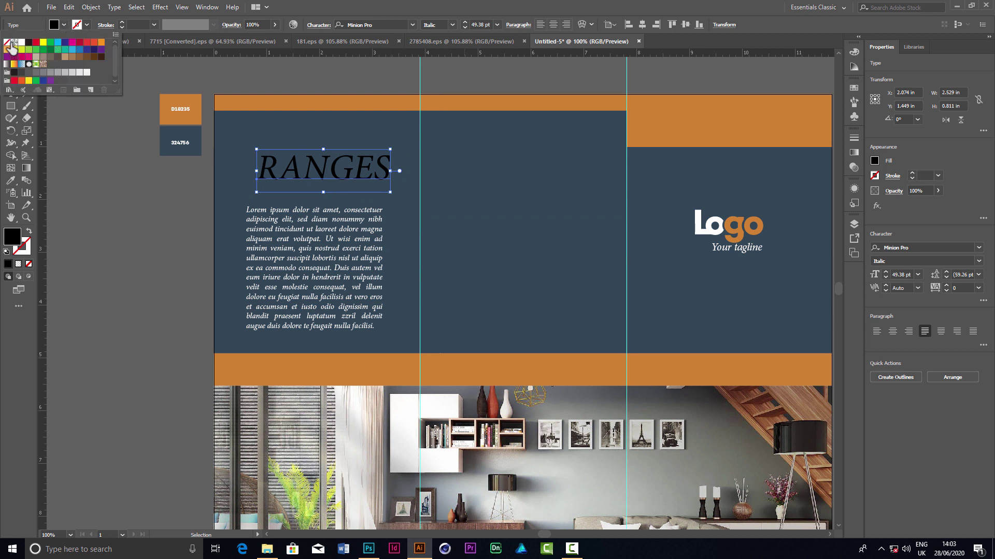
left_click(21, 42)
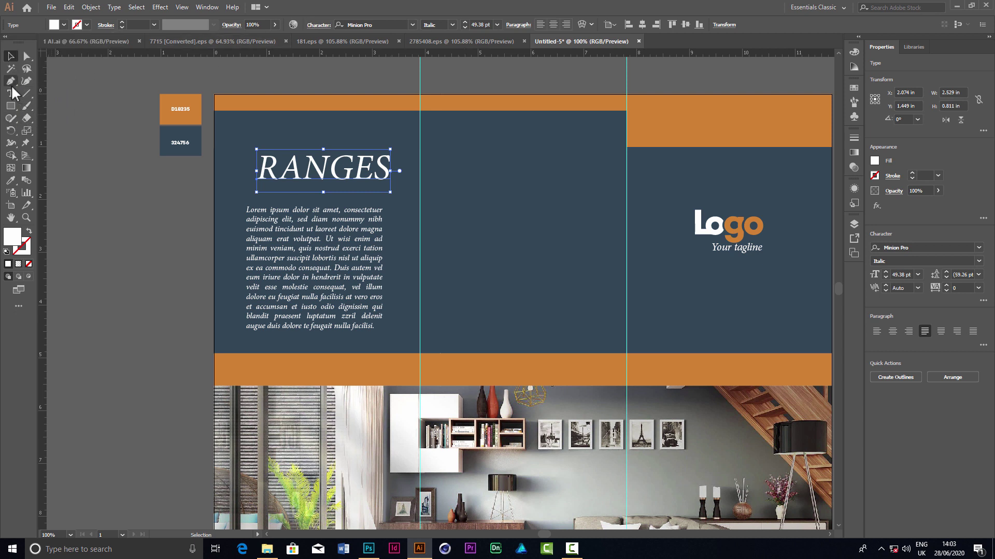
key("i")
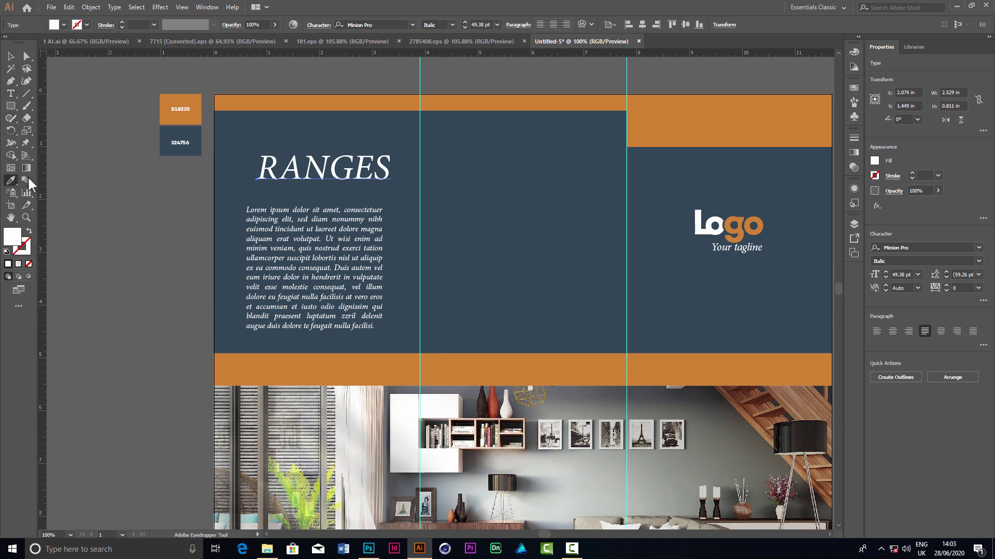
left_click(340, 103)
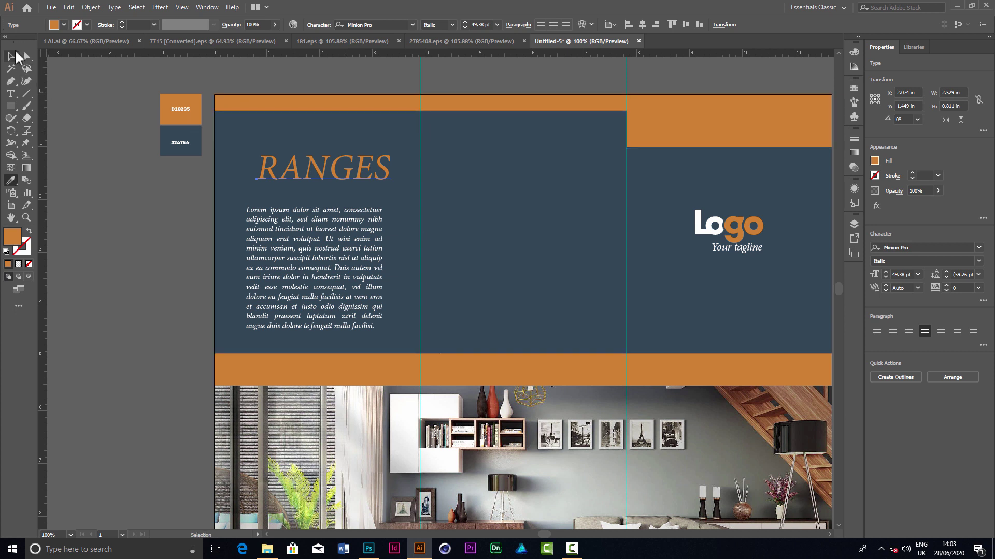
left_click(15, 54)
left_click_drag(356, 167, 344, 176)
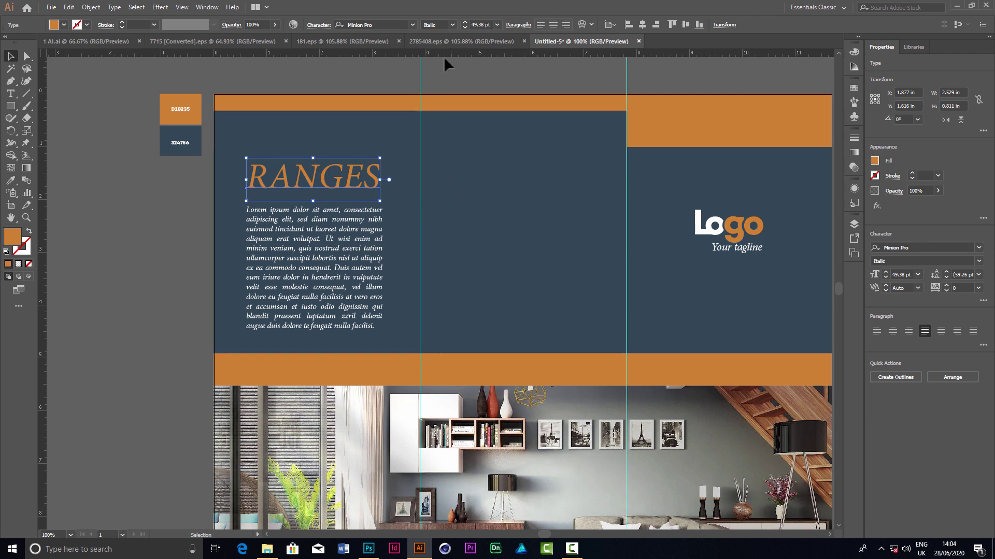
Set RANGES to Gobold Hollow Bold at 58 pt and nudge it slightly lower
left_click(392, 24)
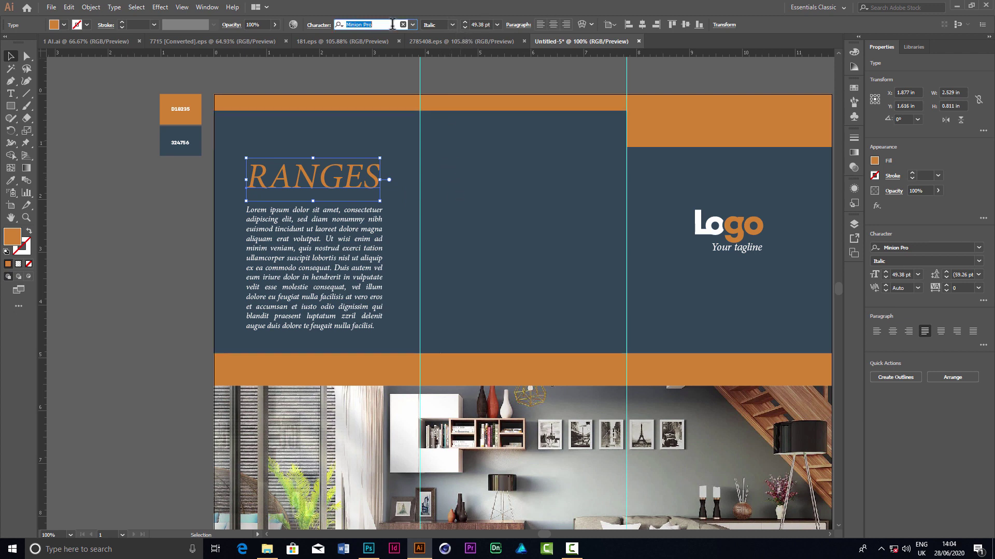
type("G")
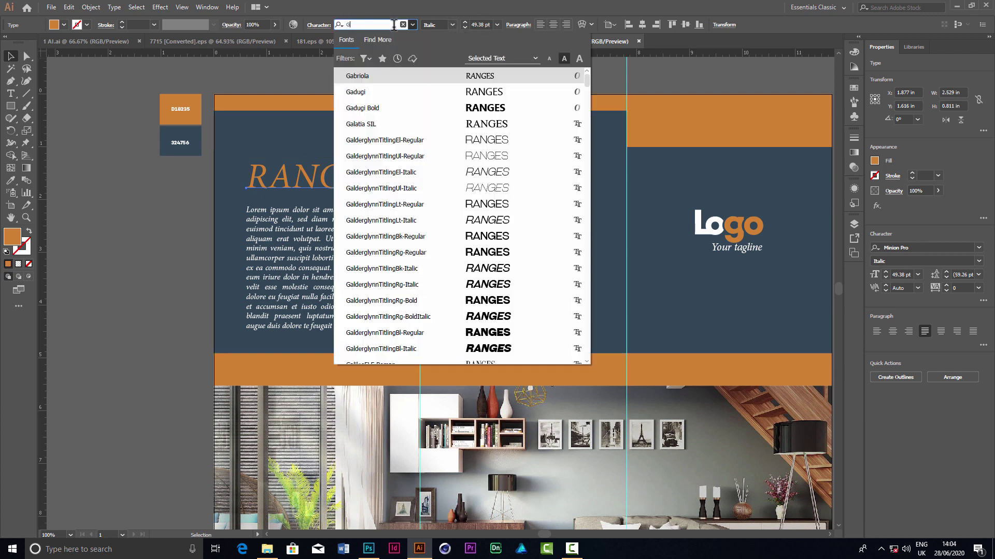
type("O")
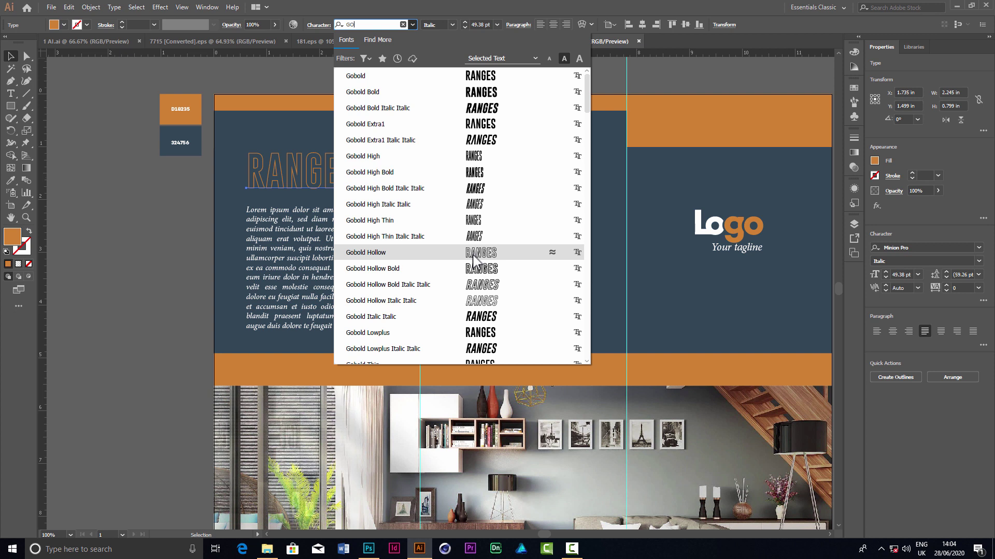
left_click(475, 271)
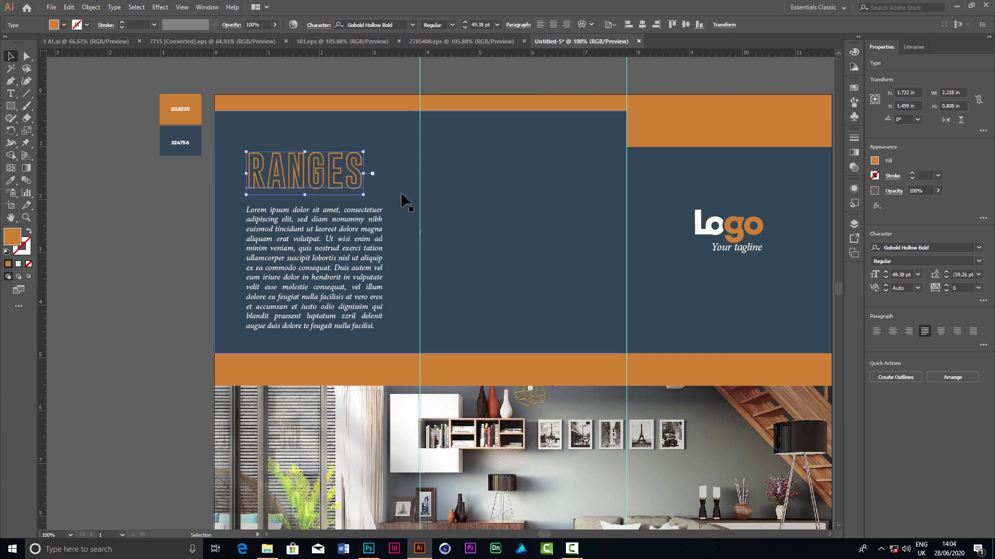
left_click(466, 22)
left_click(466, 22)
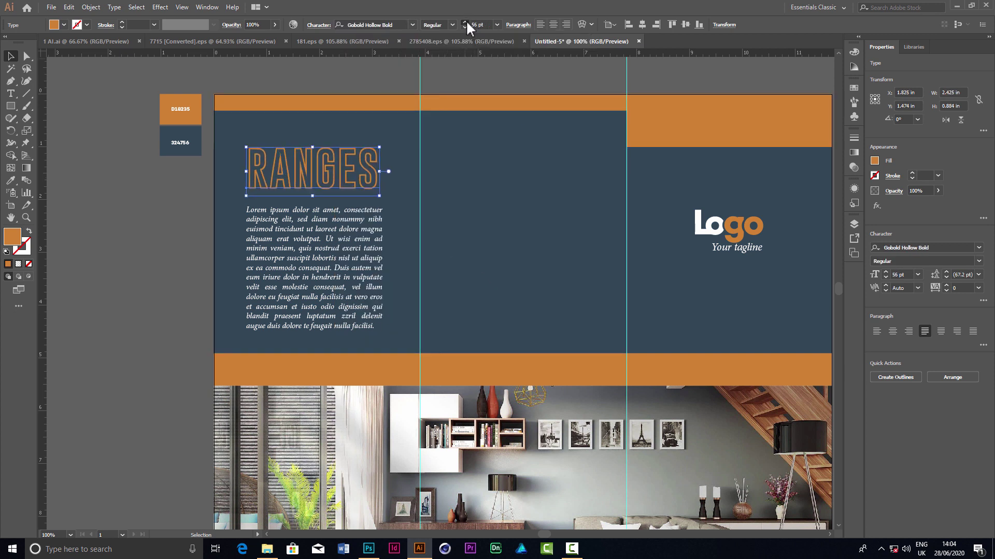
left_click_drag(334, 163, 331, 167)
Delete the paragraph text from 'eum iriure' to the end and shorten its frame to fit
left_click(330, 286)
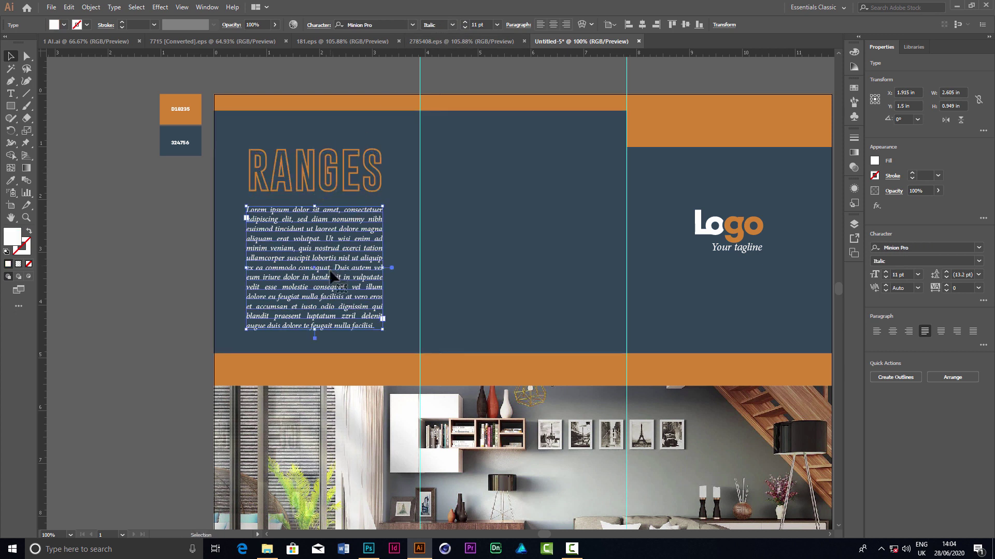
double_click(330, 287)
left_click_drag(376, 326, 246, 270)
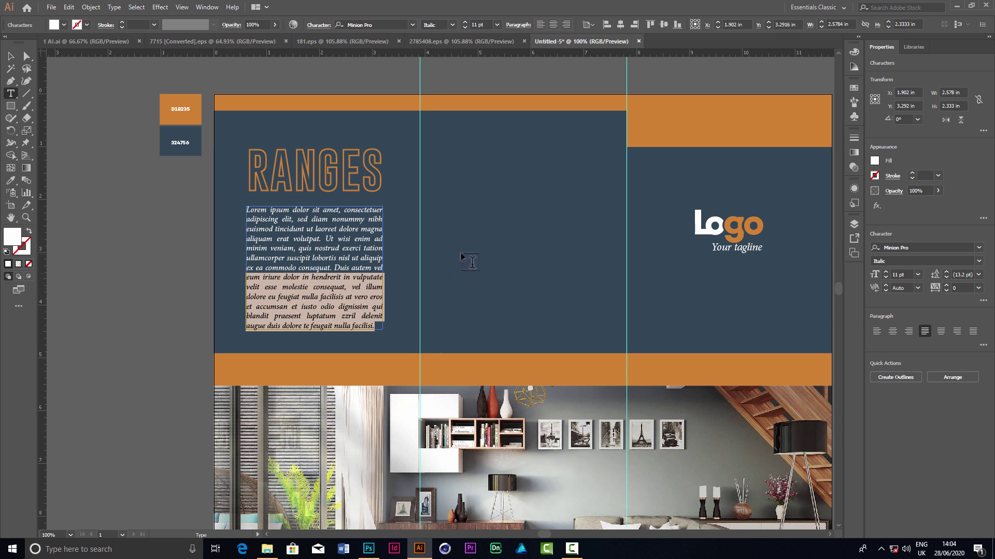
key("BackSpace")
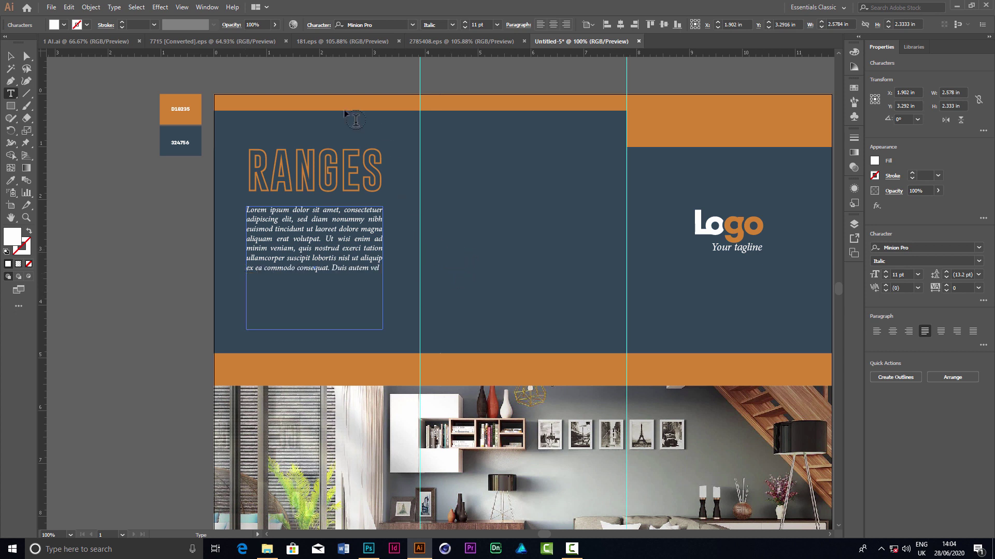
left_click(10, 55)
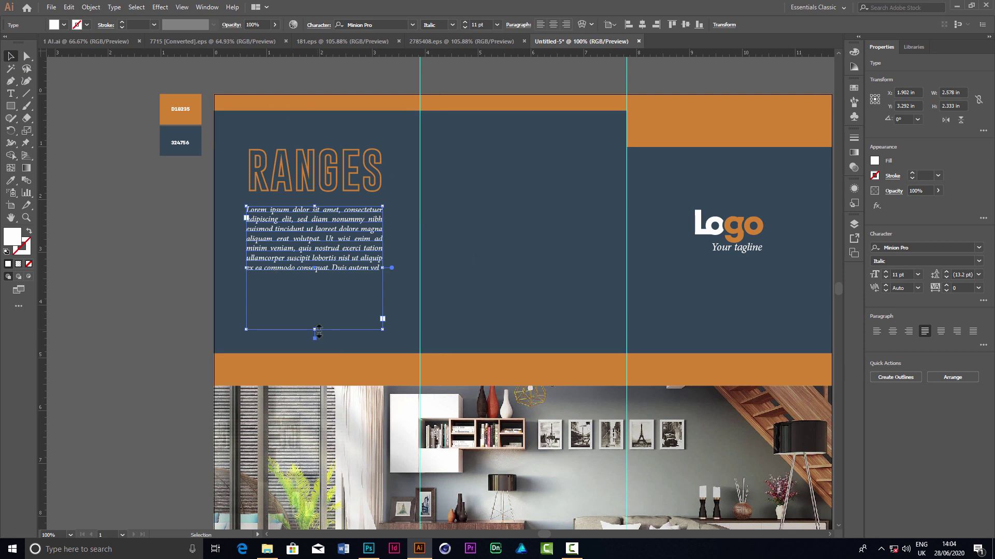
left_click_drag(315, 329, 318, 274)
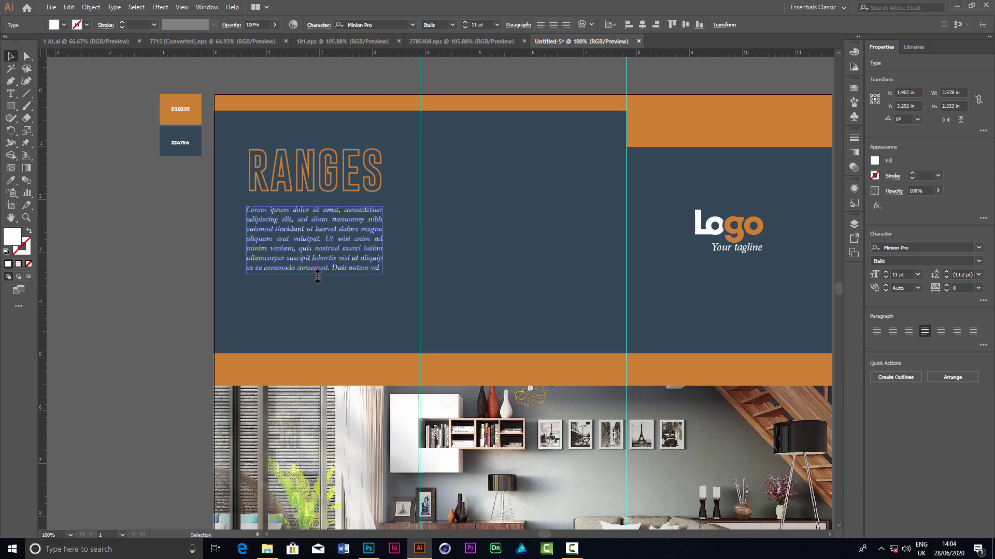
left_click(386, 88)
scroll(386, 85, "down", 2)
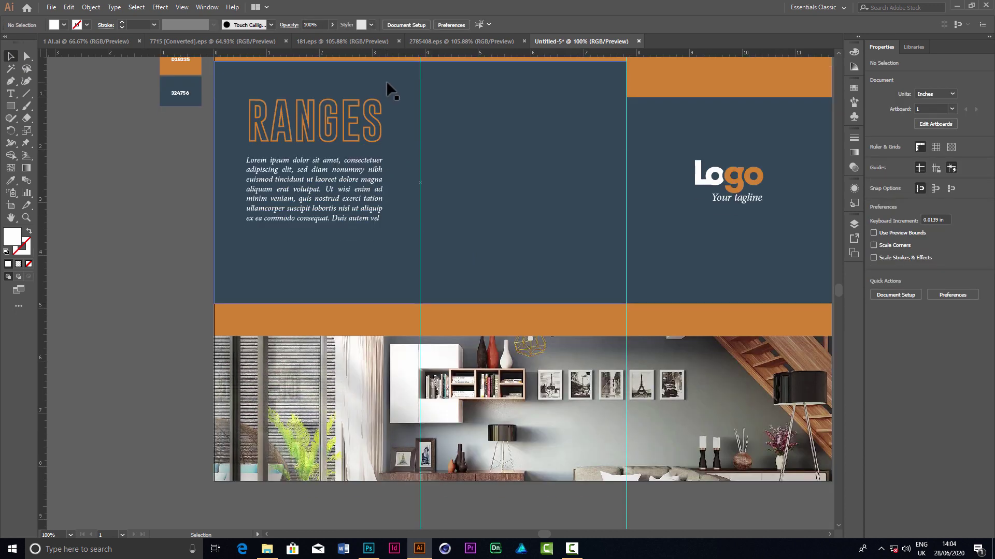
Duplicate RANGES below the paragraph, retype it as CLASS, and shrink it slightly
left_click(325, 120)
left_click_drag(325, 120, 321, 249)
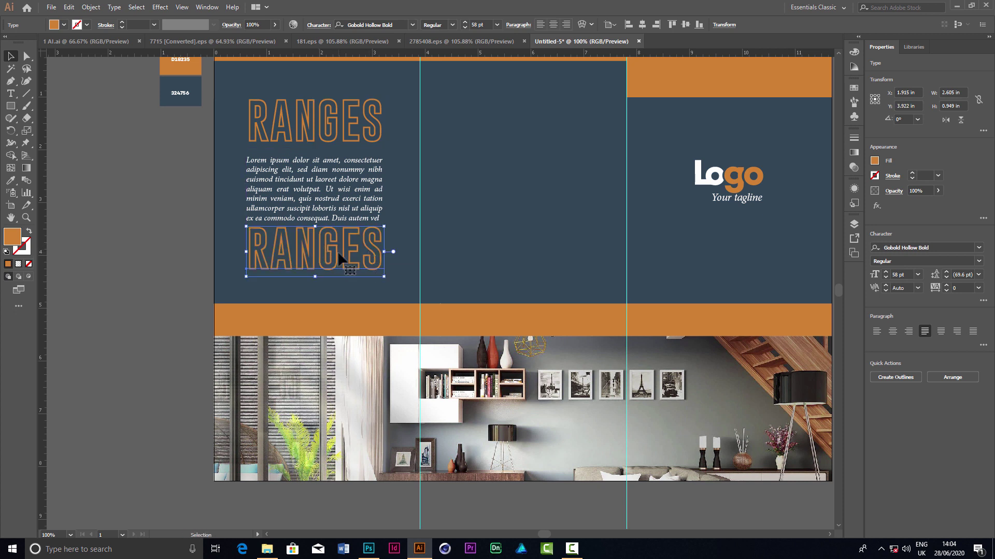
double_click(340, 257)
double_click(256, 247)
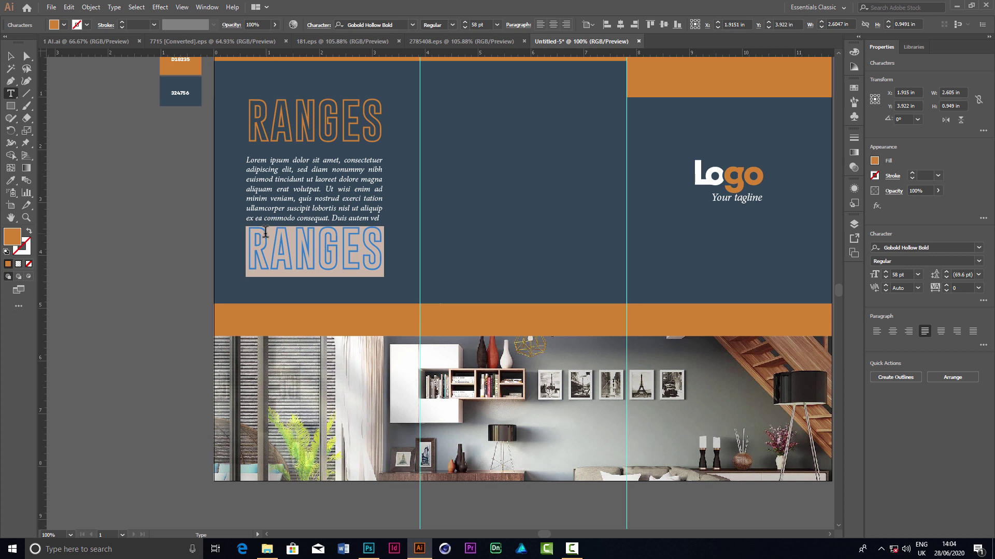
type("CL")
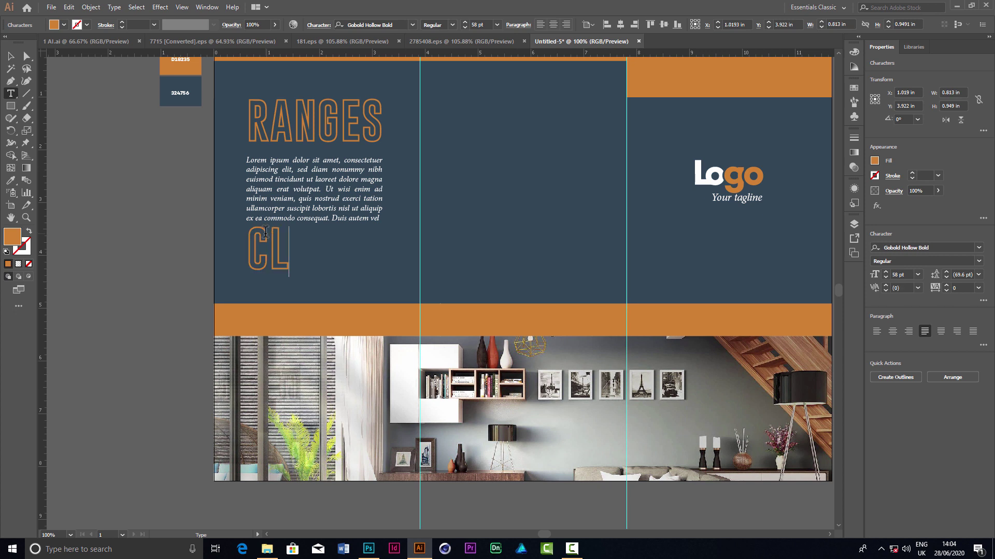
type("ASS")
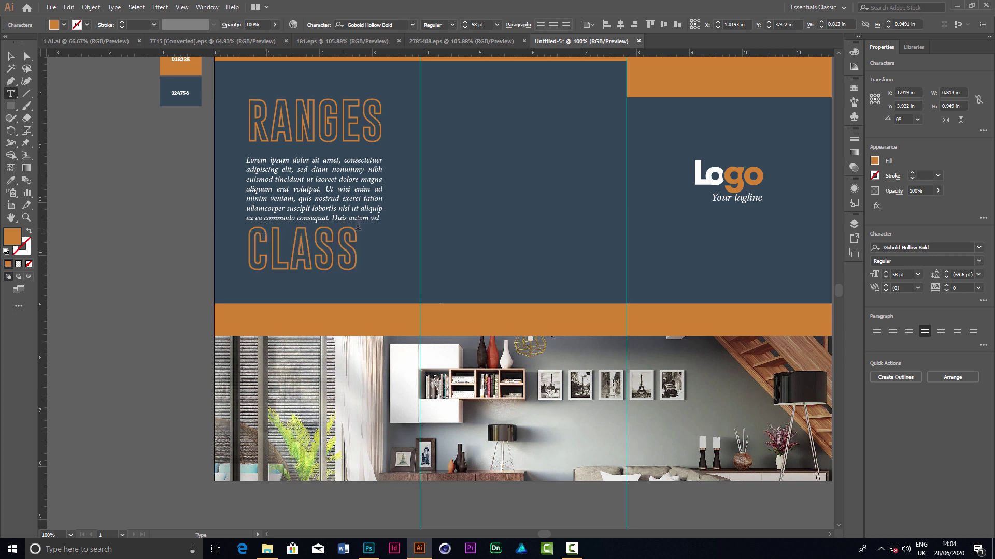
key("Escape")
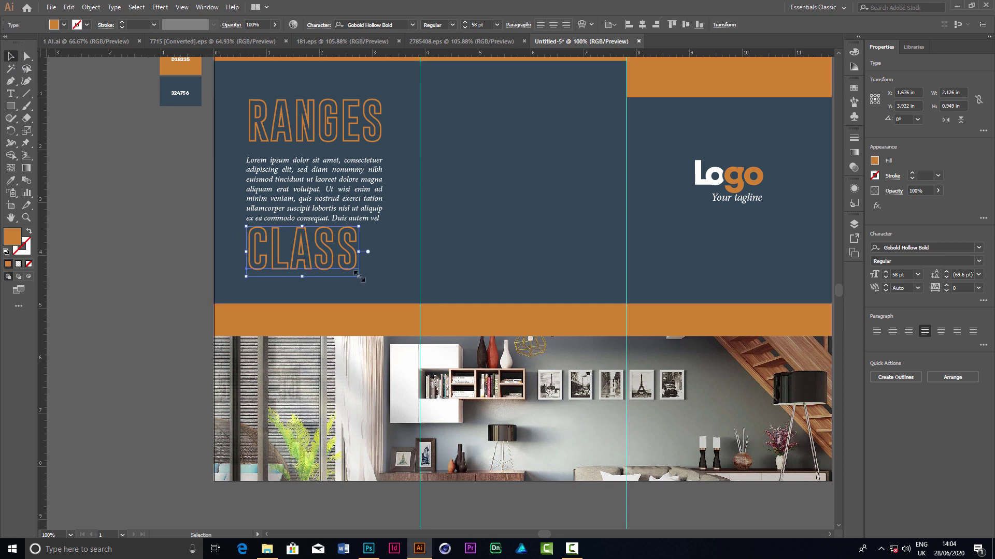
left_click_drag(358, 277, 322, 260)
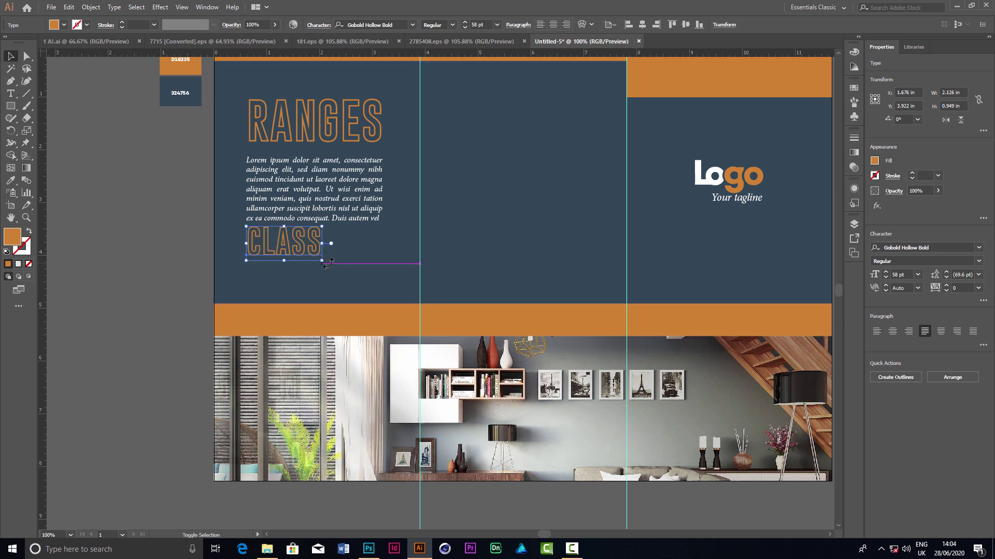
Apply Gobold Italic Italic to the CLASS and RANGES headings
left_click(413, 24)
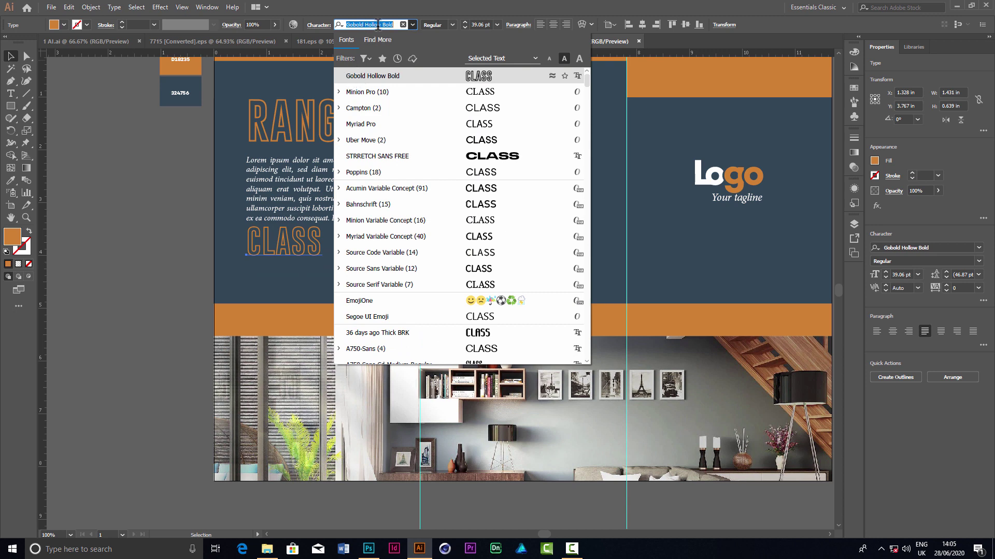
type("GO")
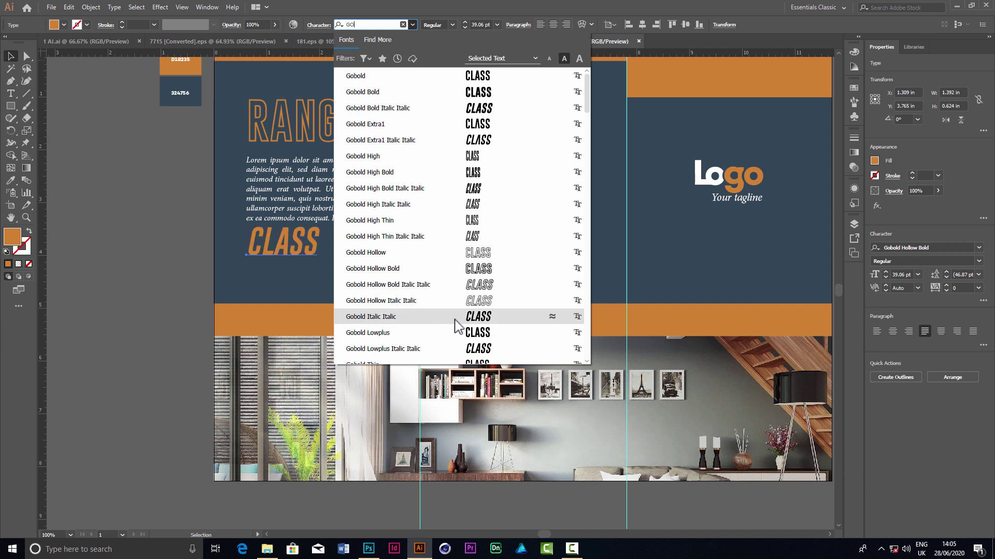
left_click(455, 320)
left_click(357, 127)
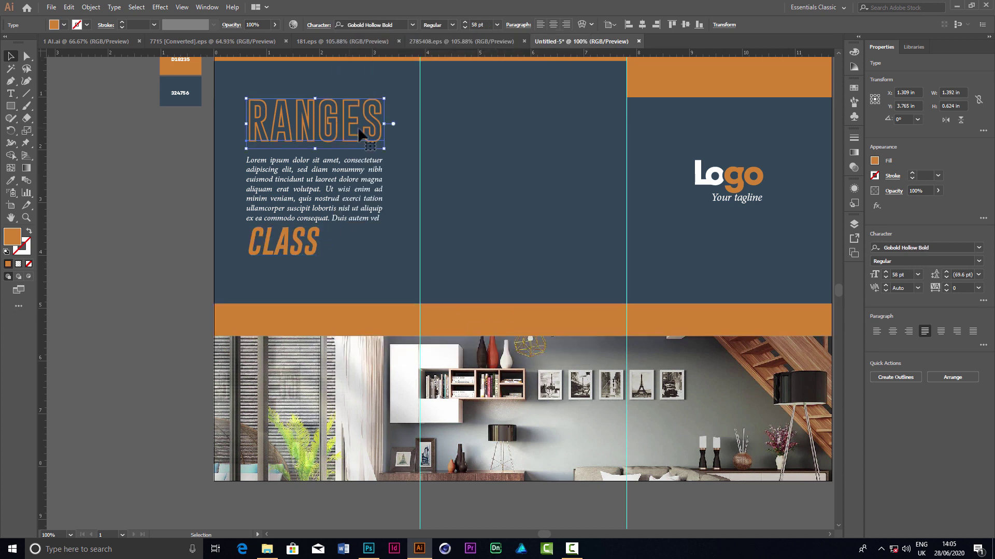
left_click(410, 25)
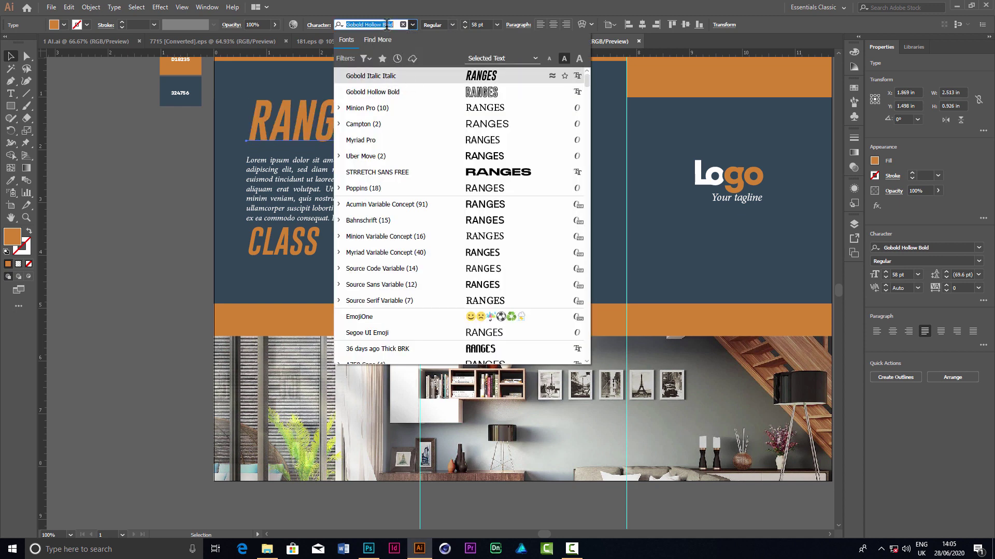
left_click(385, 76)
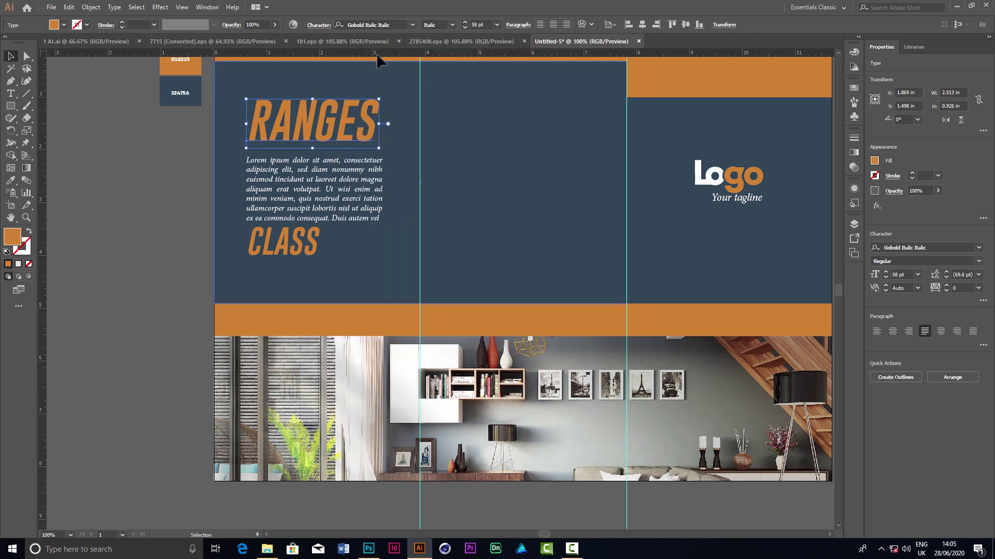
left_click(185, 139)
Switch the RANGES heading to the outlined Gobold Hollow font
scroll(212, 154, "up", 1)
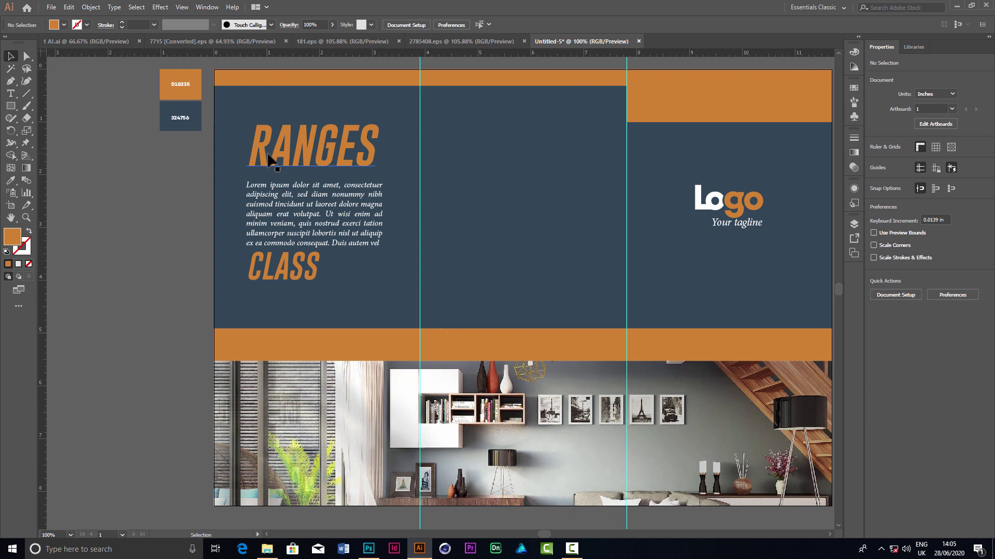
left_click(330, 144)
left_click(410, 24)
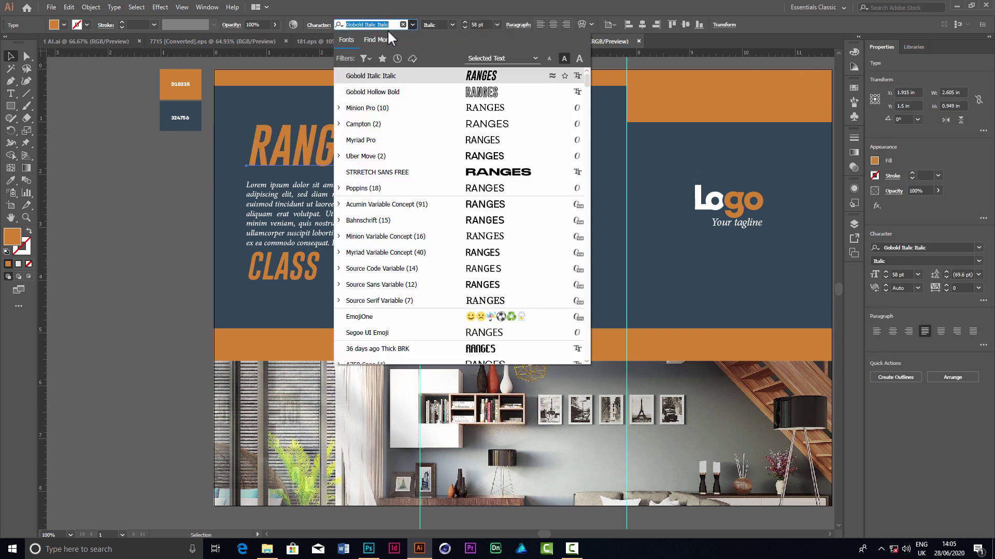
type("GO")
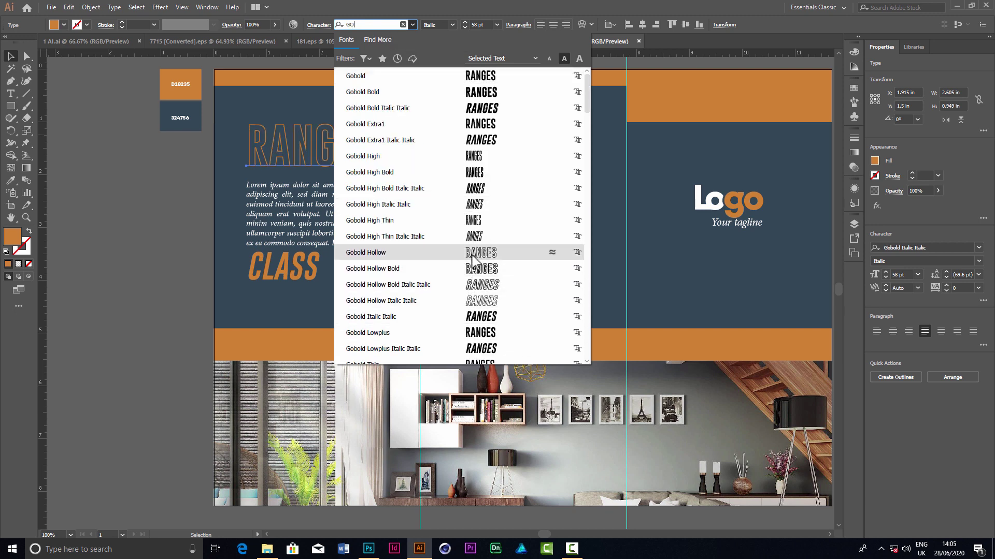
left_click(472, 253)
left_click(181, 230)
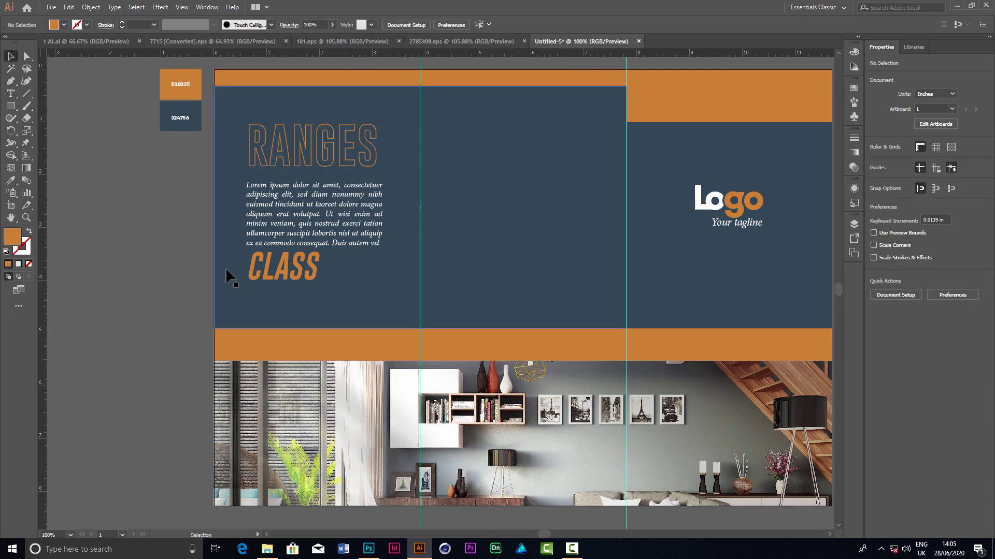
left_click(308, 269)
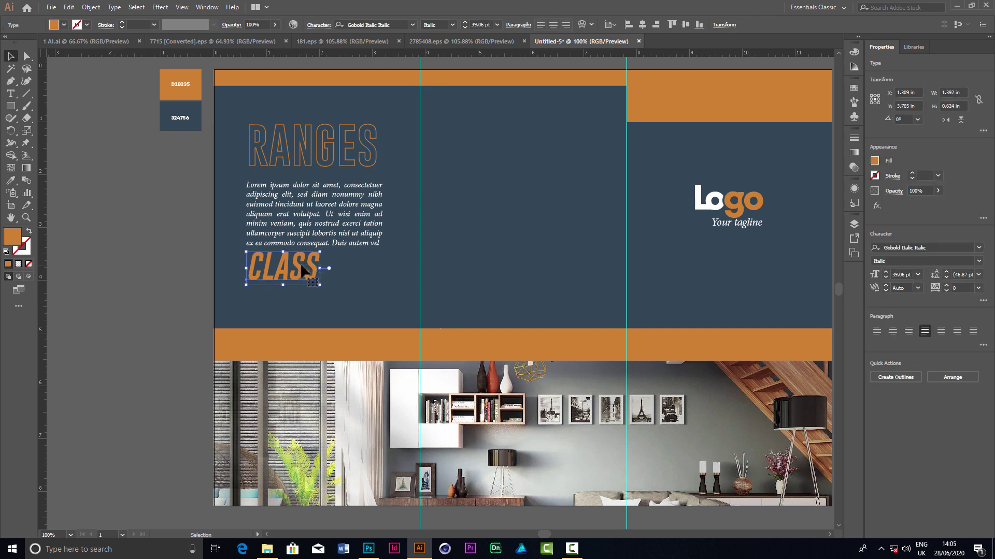
Move the left-panel text block higher, nudge CLASS down slightly and reduce its font size
left_click(330, 207, "shift")
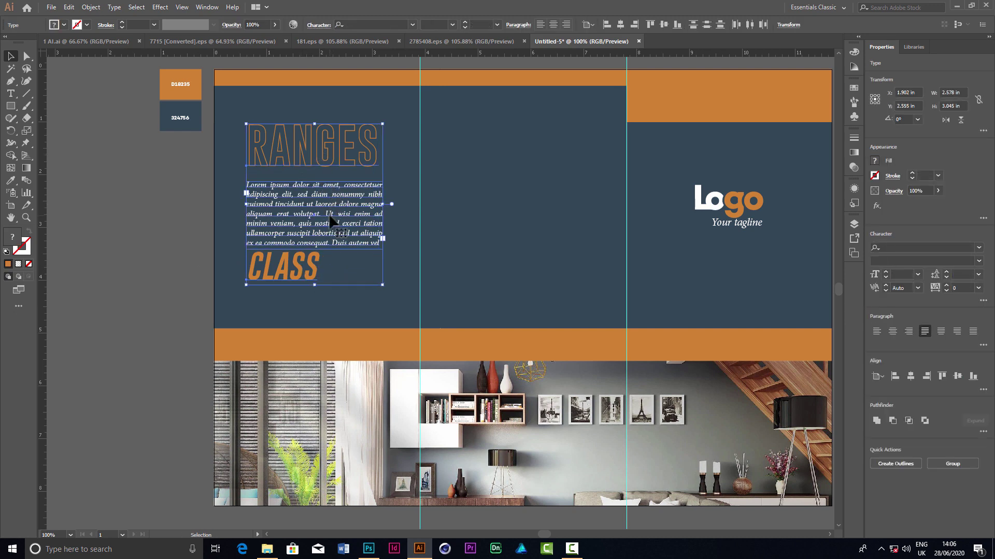
left_click_drag(329, 218, 329, 197)
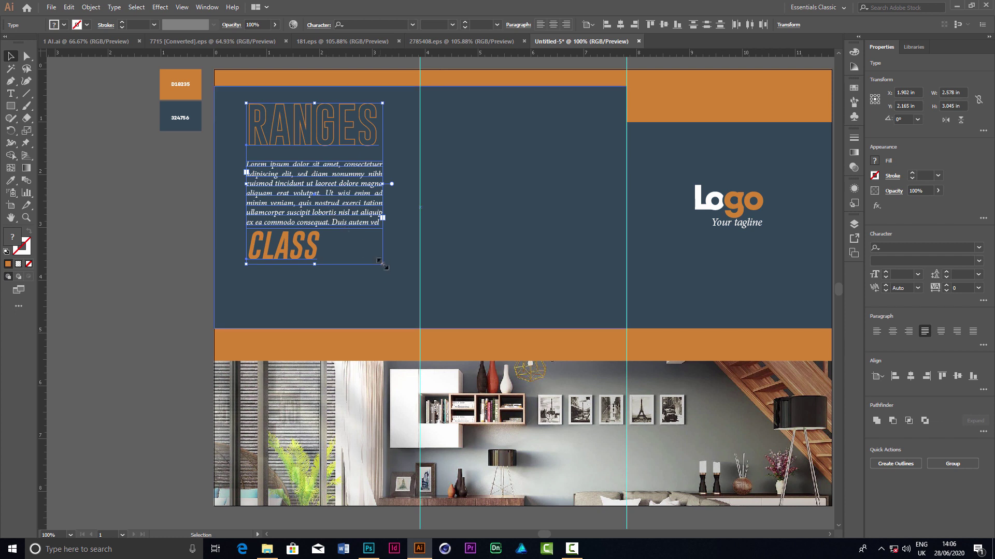
left_click(329, 281)
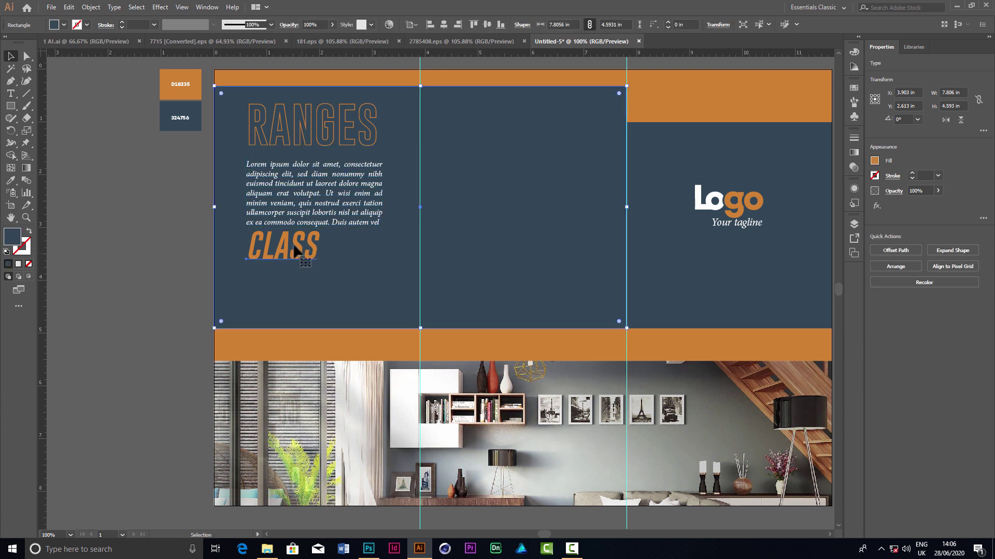
left_click_drag(285, 248, 284, 259)
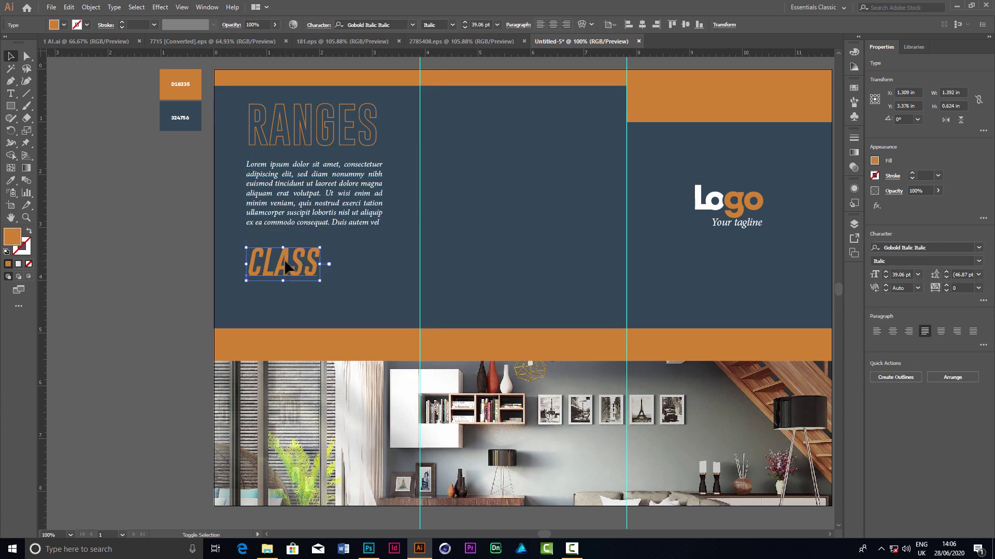
left_click(465, 27)
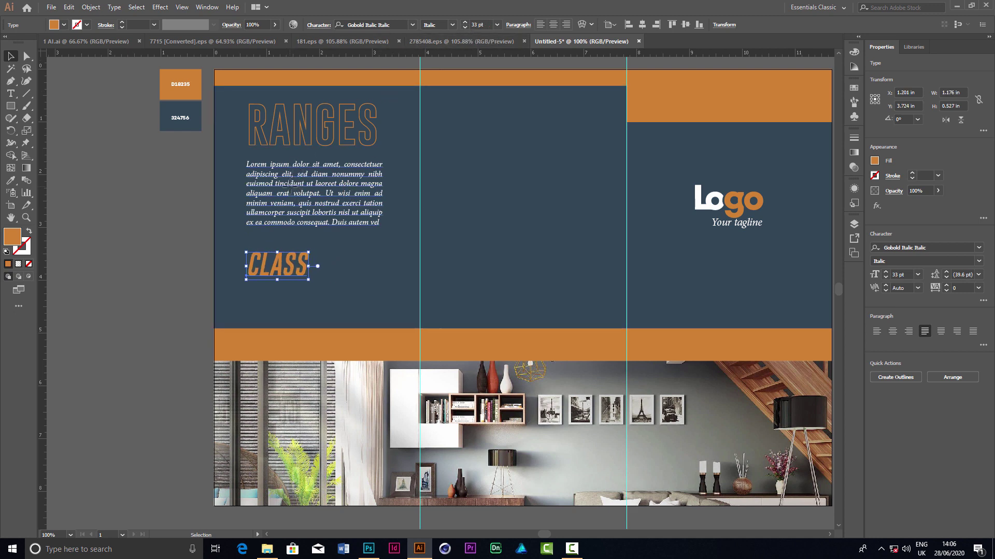
Place a copy of the Lorem ipsum paragraph below CLASS, trimmed to three lines
left_click(295, 181)
left_click_drag(295, 184, 287, 301)
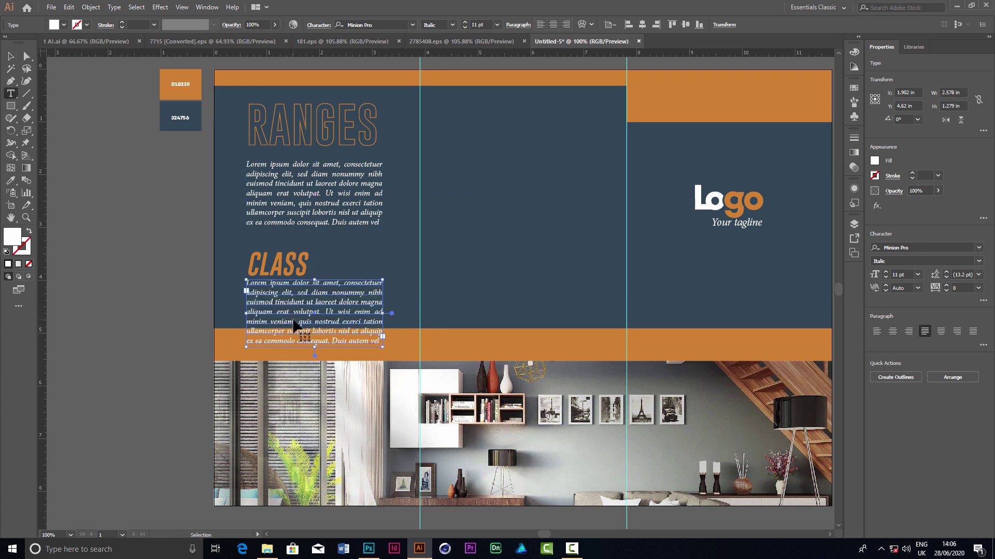
double_click(294, 325)
left_click_drag(379, 340, 239, 311)
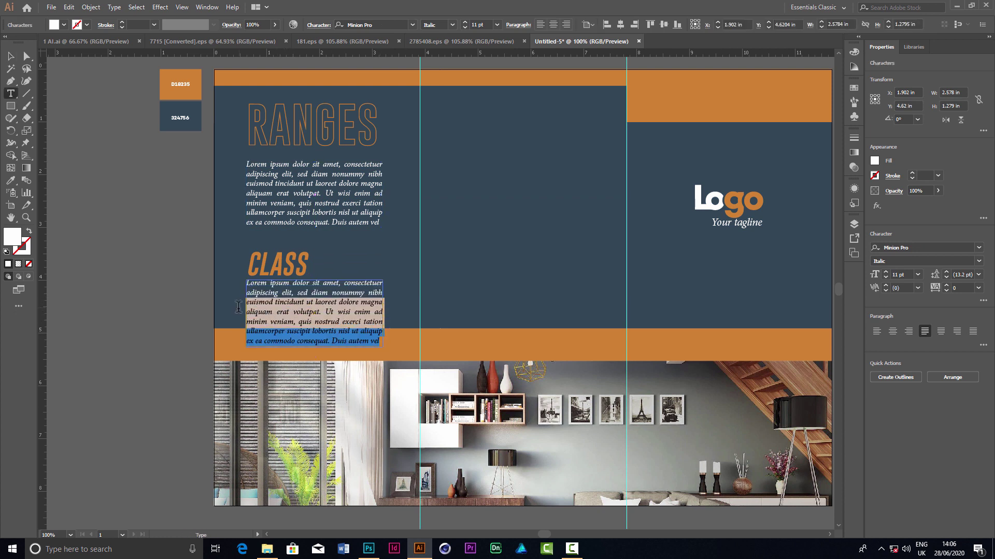
key("BackSpace")
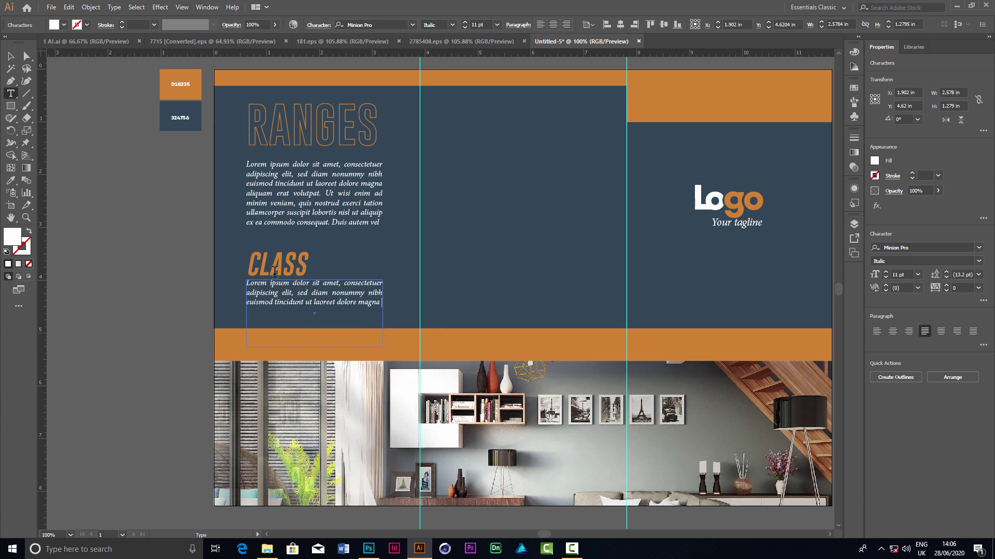
left_click(11, 55)
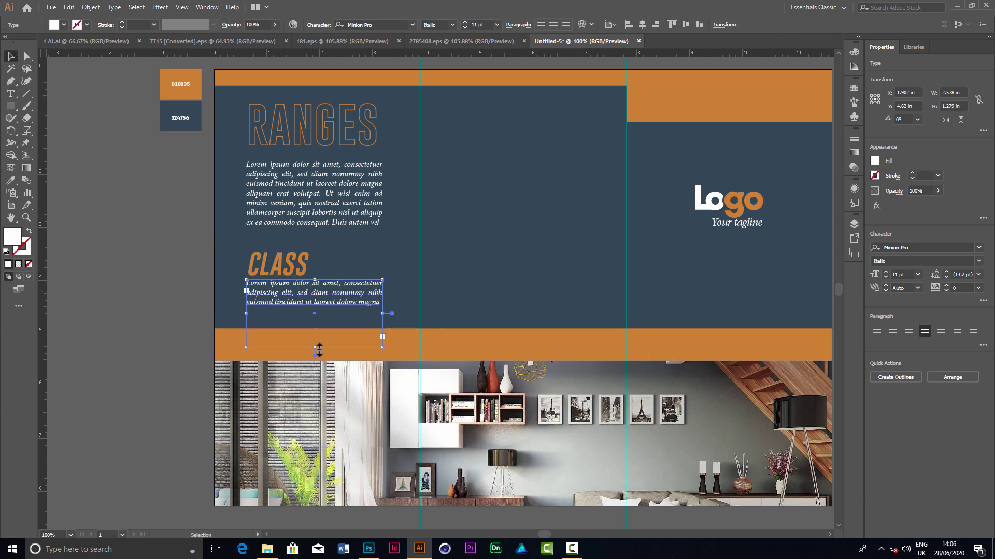
left_click_drag(314, 347, 318, 314)
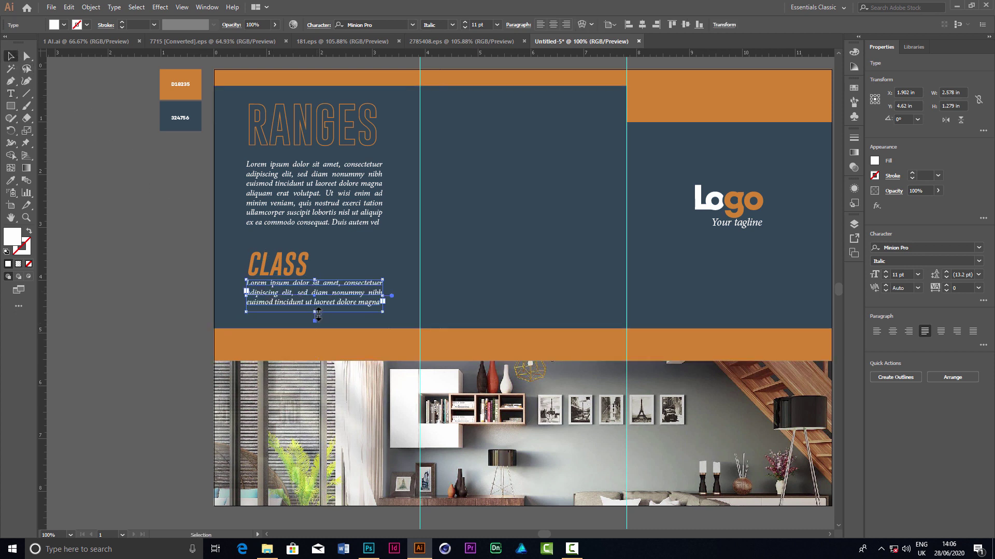
left_click(93, 247)
Nudge the RANGES heading slightly down toward its body text
scroll(434, 206, "up", 1)
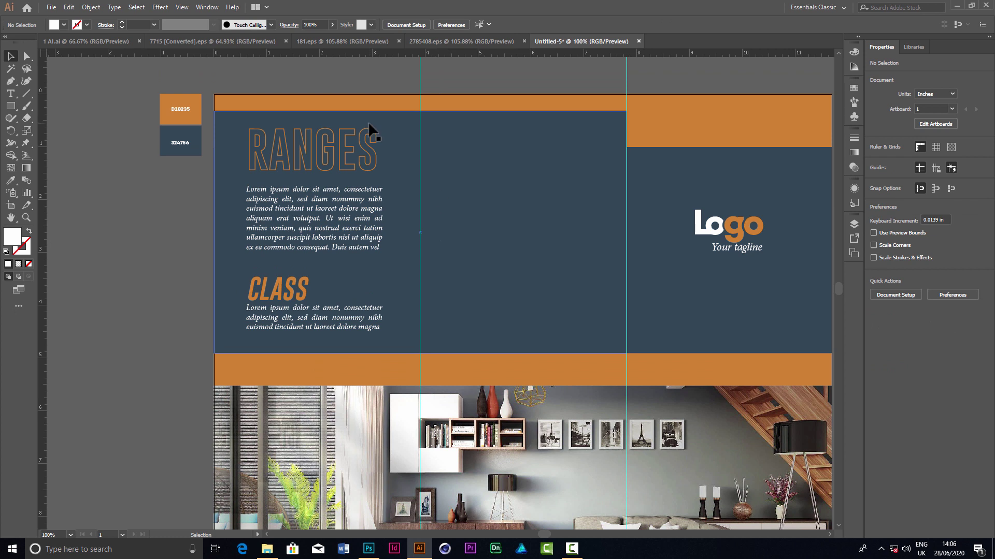
left_click(314, 153)
left_click_drag(311, 155, 310, 162)
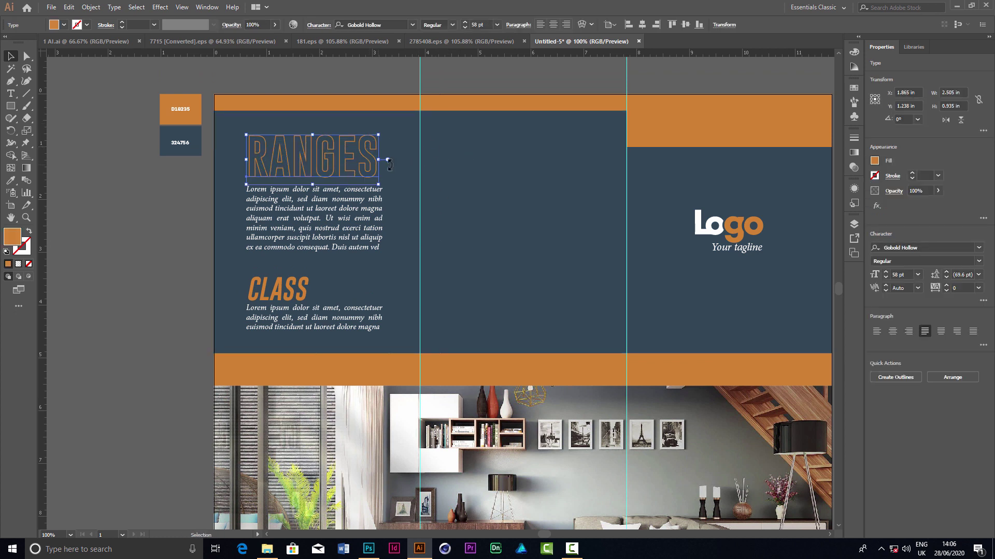
left_click(203, 196)
Zoom out to review the whole artboard, briefly showing then hiding the GALLERY folder
scroll(375, 169, "up", 1)
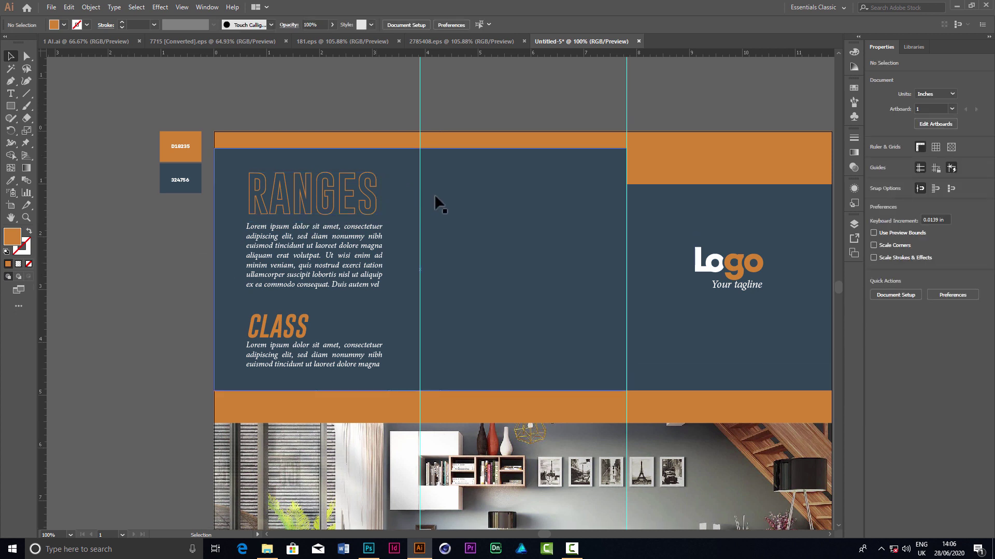
scroll(317, 167, "down", 1)
scroll(363, 145, "down", 2)
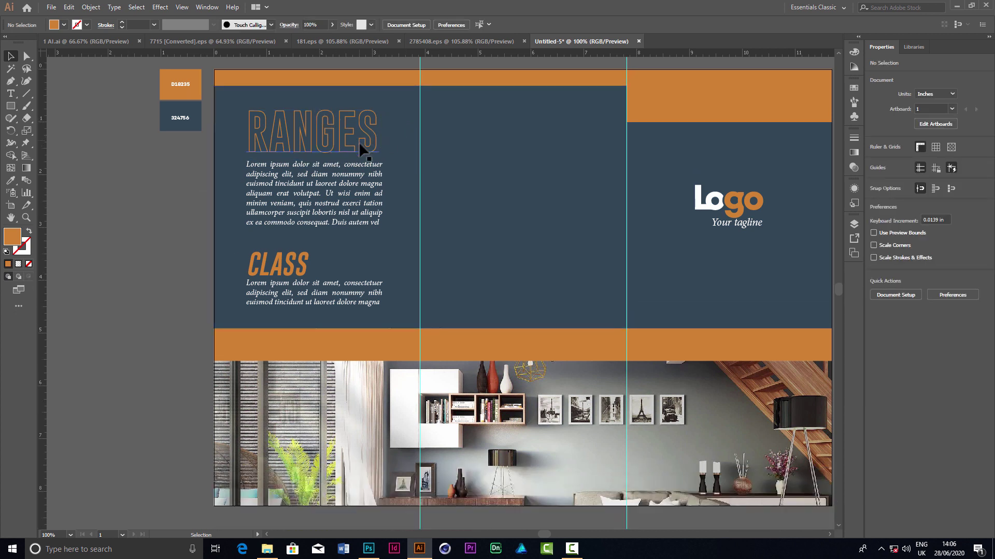
scroll(394, 155, "down", 1)
key("ctrl+minus")
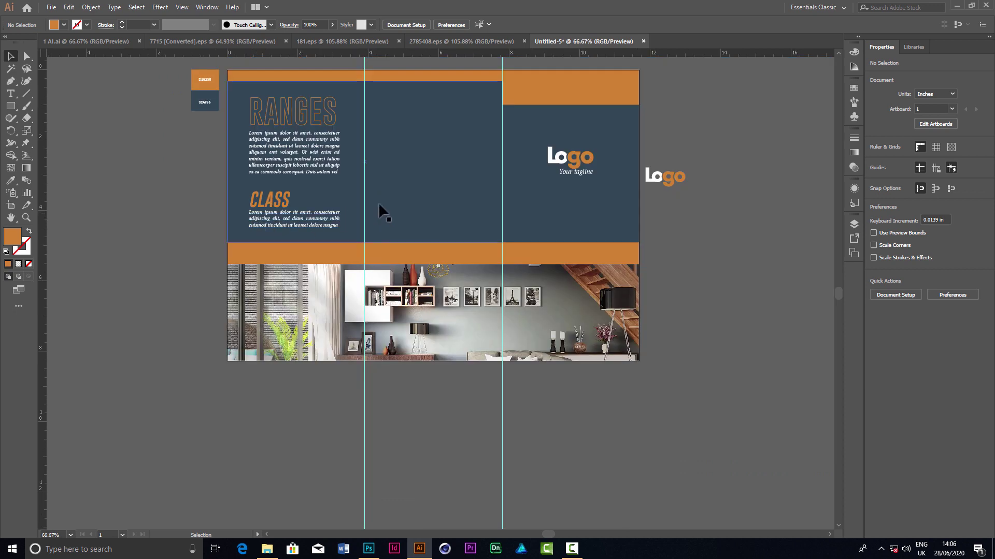
scroll(381, 184, "up", 1)
scroll(284, 222, "down", 1)
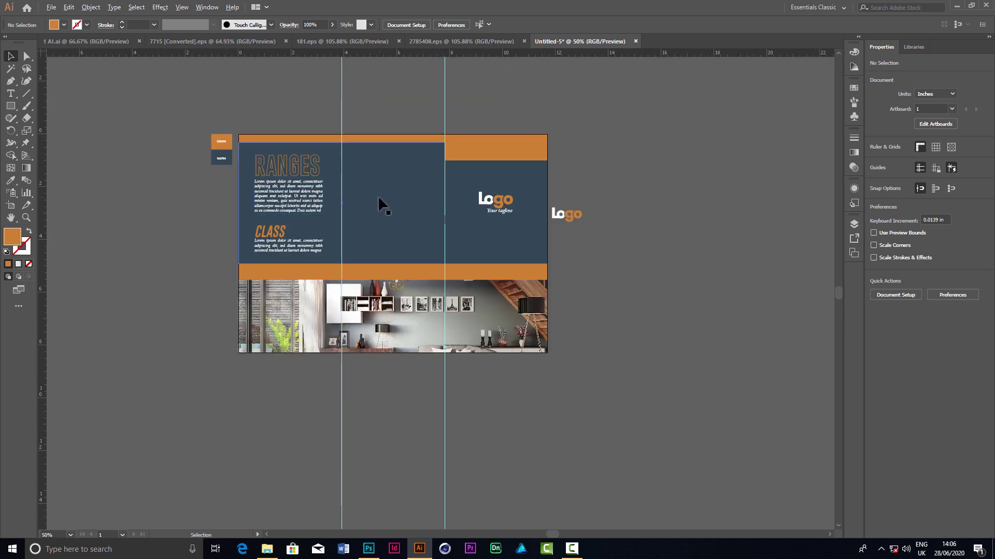
scroll(377, 195, "up", 1)
scroll(443, 186, "down", 1)
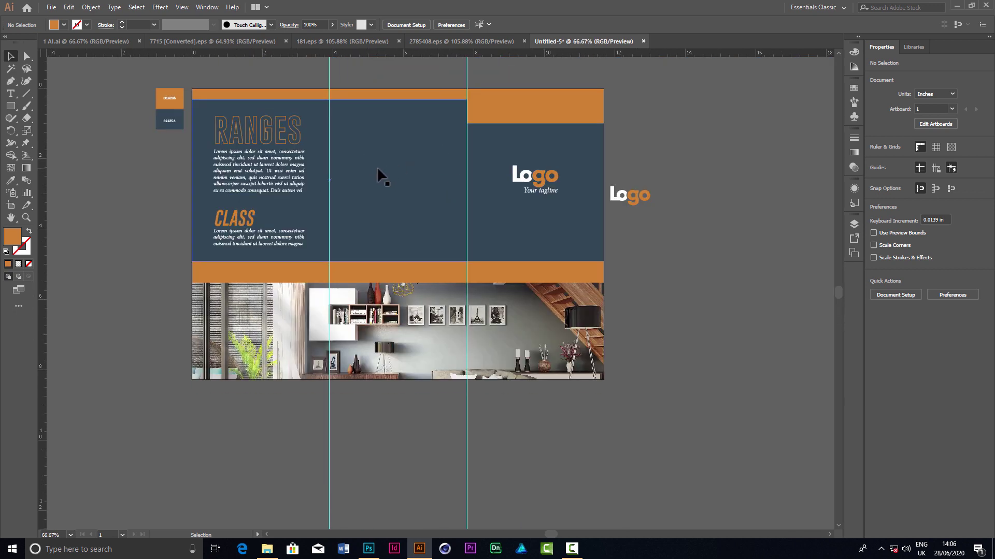
scroll(404, 185, "up", 1)
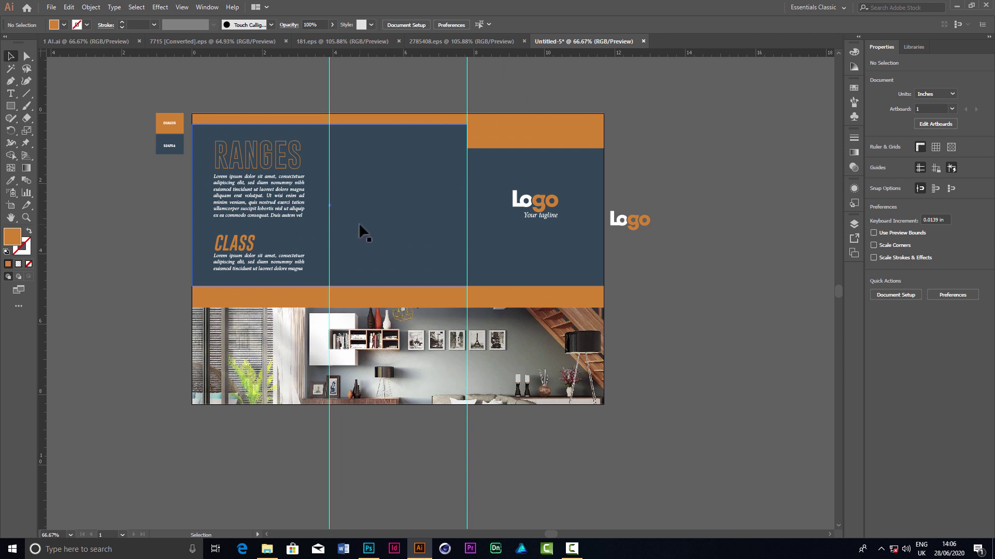
scroll(335, 223, "up", 1)
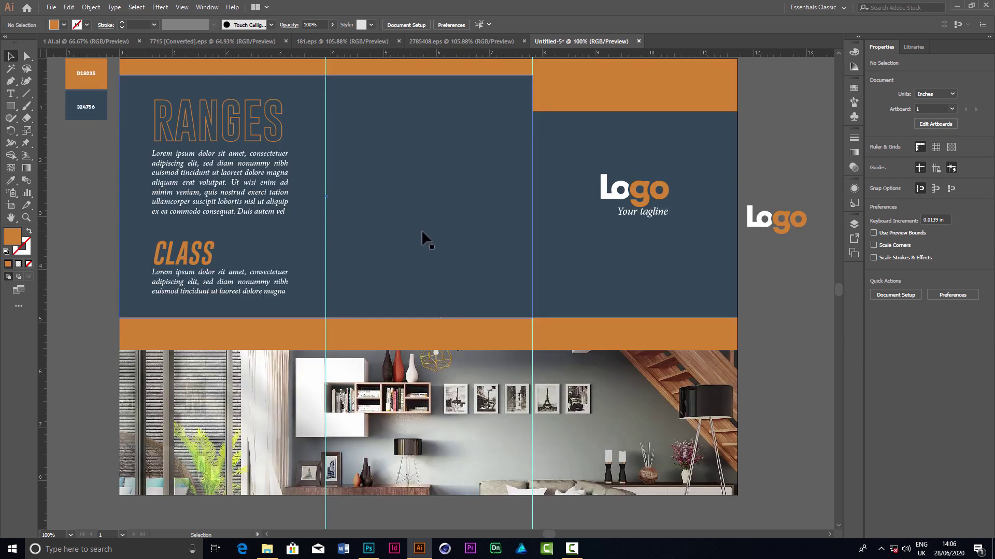
left_click(267, 549)
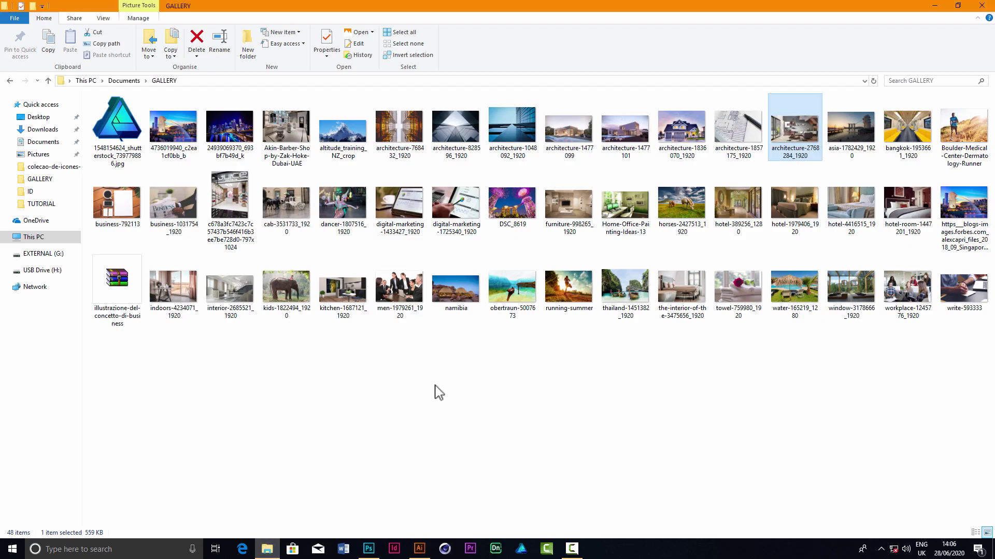
left_click(268, 548)
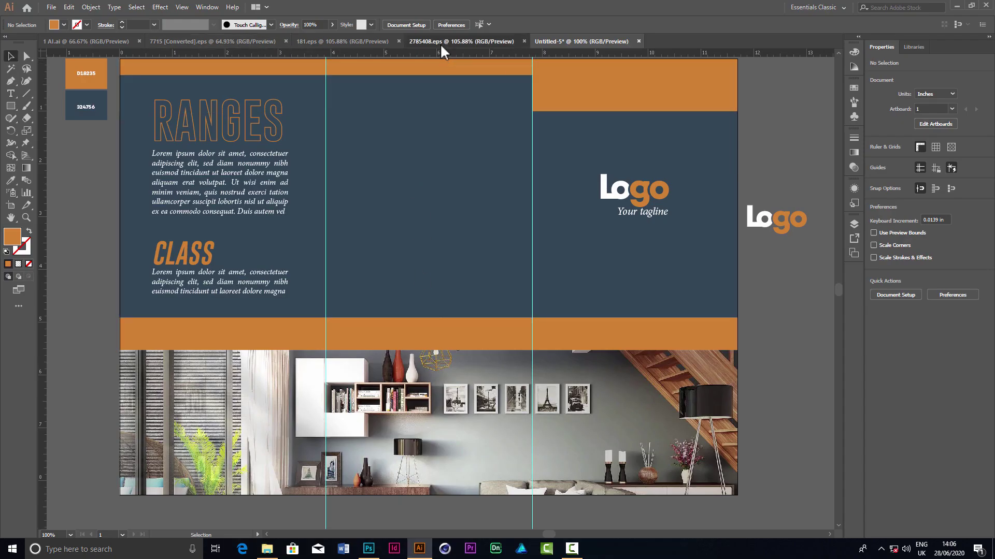
In the 2785408.eps document, ungroup the icon-and-label group and the icon grid
left_click(440, 42)
scroll(321, 204, "down", 2)
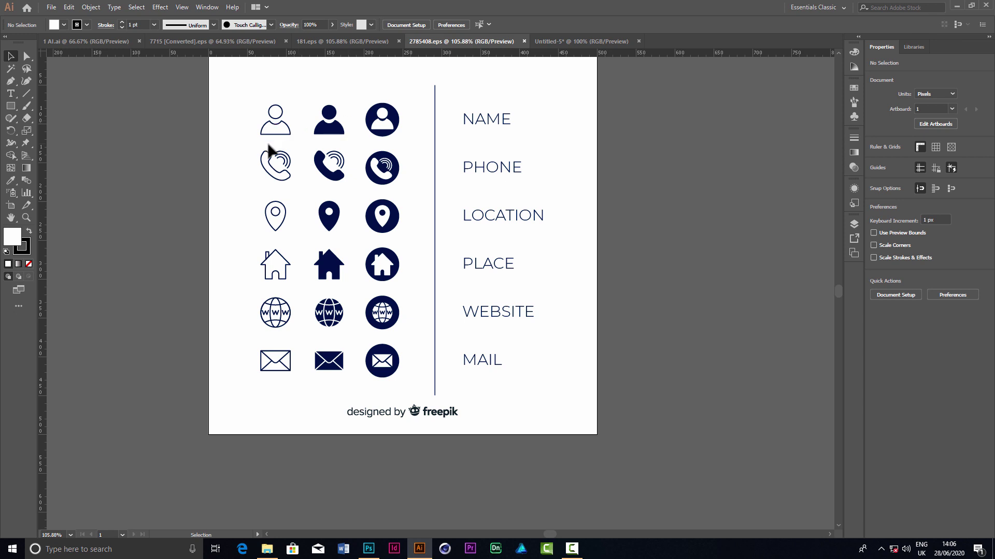
left_click(297, 183)
right_click(379, 161)
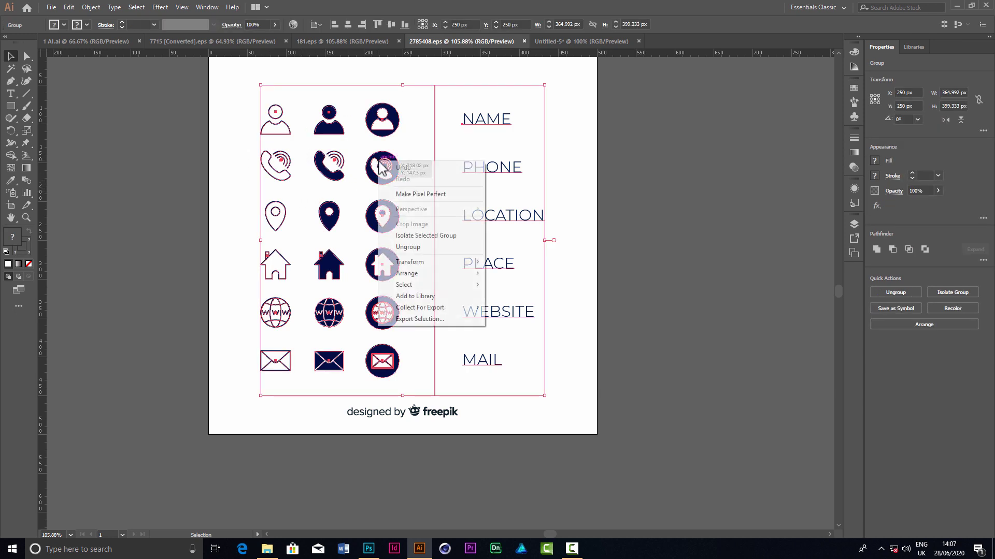
left_click(429, 247)
left_click(223, 207)
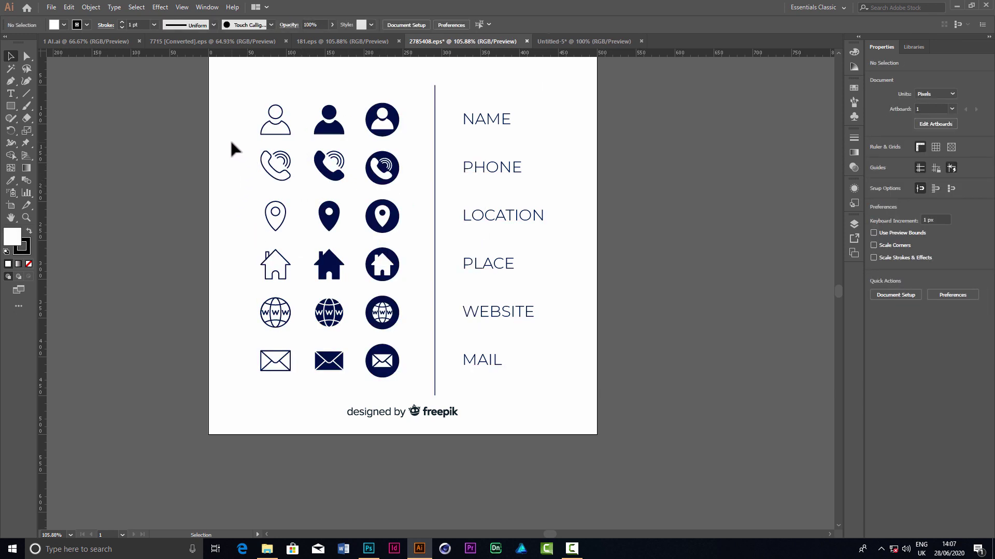
left_click_drag(295, 187, 288, 165)
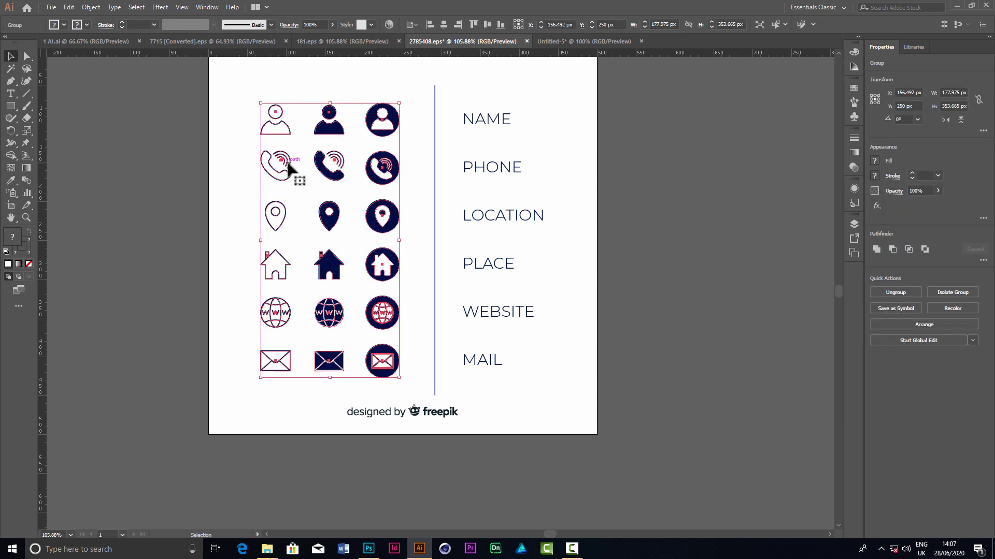
right_click(288, 164)
left_click(331, 249)
left_click(226, 189)
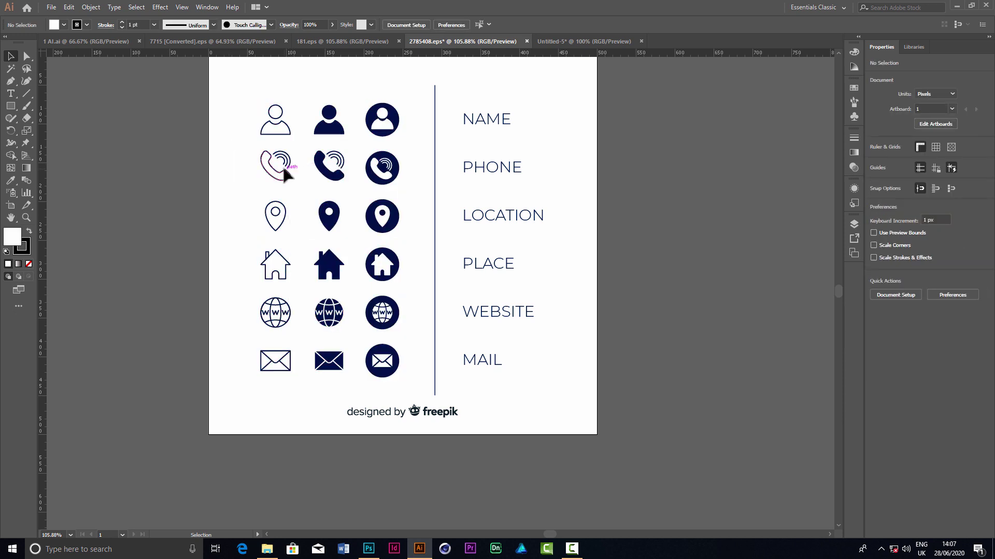
Ungroup the first and second icon columns into individual icons
left_click(282, 165)
right_click(279, 165)
left_click(296, 250)
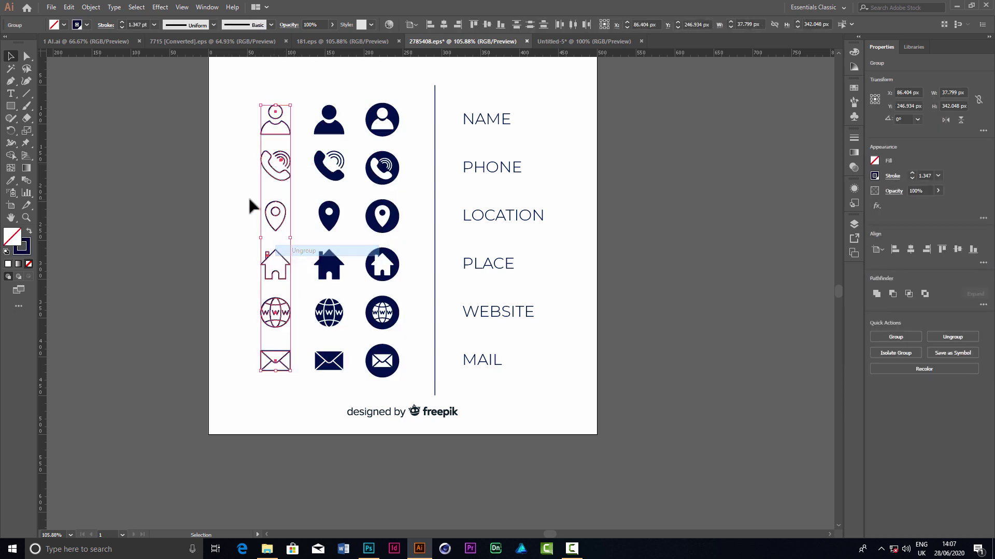
left_click(255, 160)
left_click(270, 166)
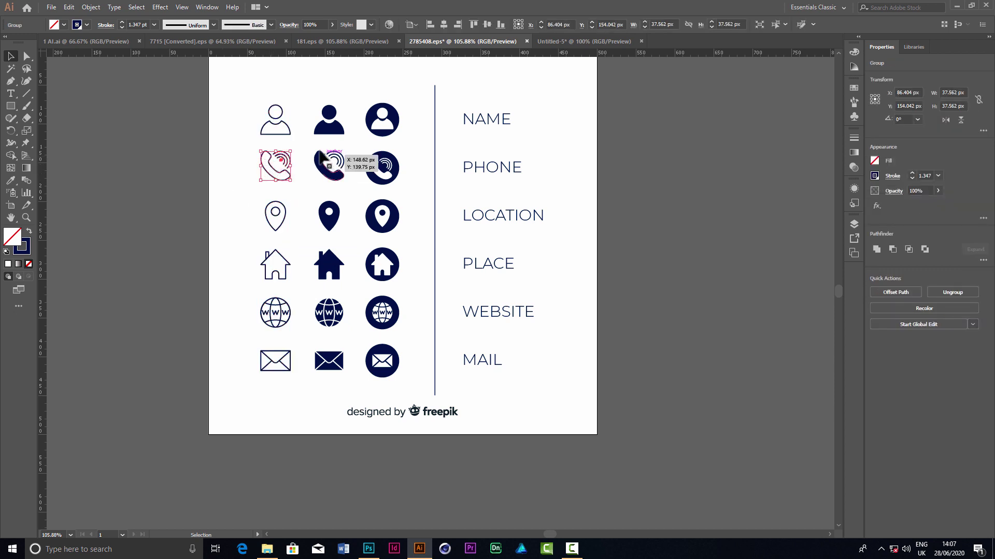
left_click(334, 168)
right_click(334, 169)
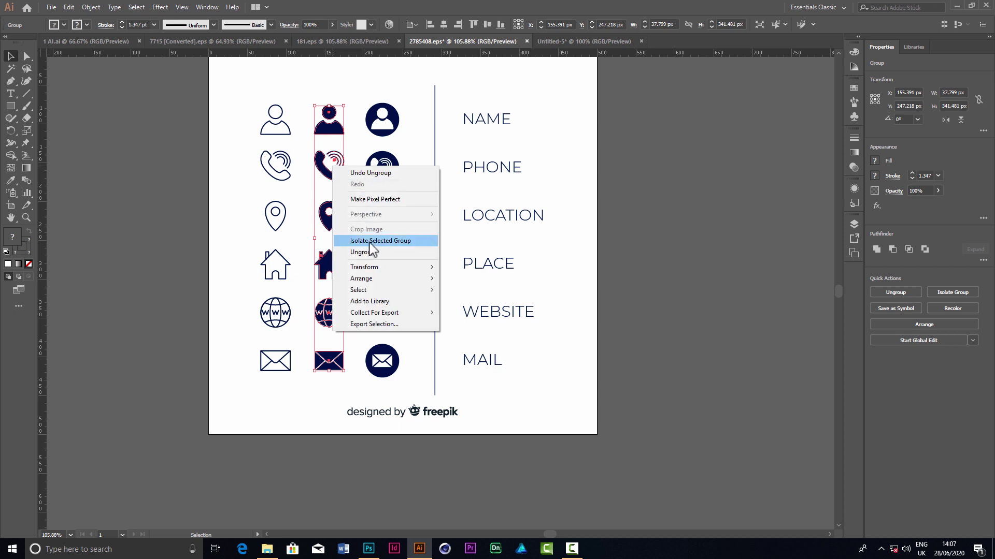
left_click(369, 244)
left_click(407, 200)
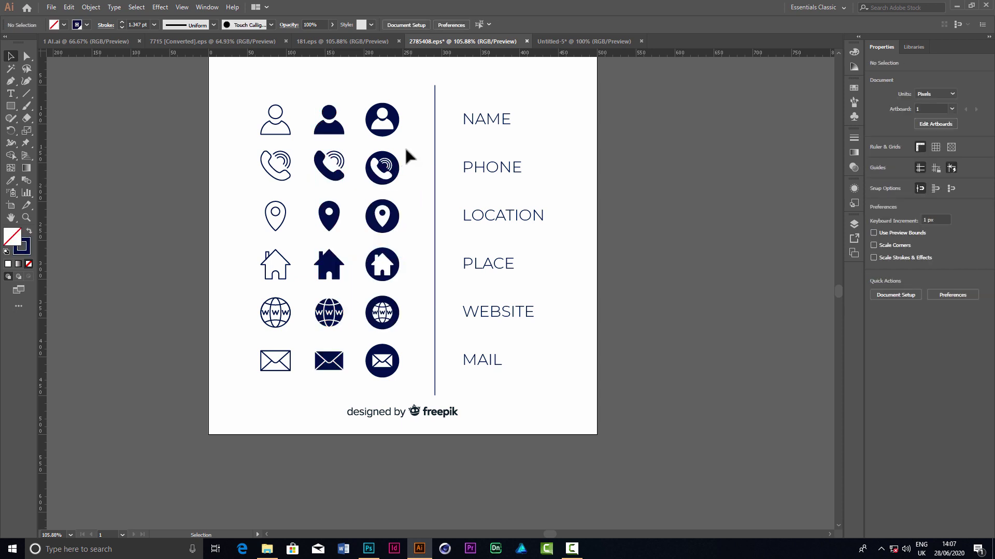
Drag the filled phone icon into the brochure's middle panel and scale it to about 0.29 in
mouse_move(347, 189)
left_mouse_down()
mouse_move(357, 472)
mouse_move(243, 173)
mouse_move(546, 44)
left_mouse_up()
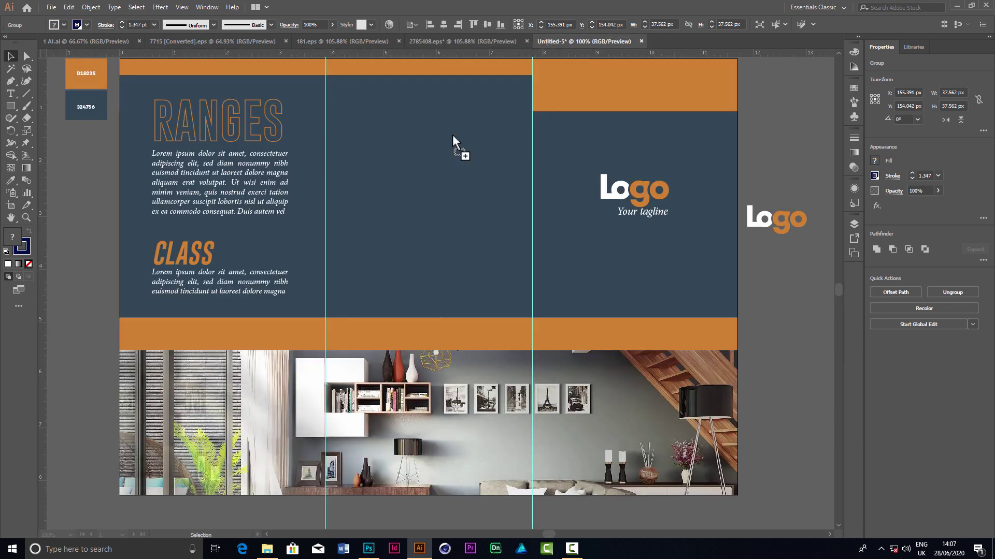
left_click_drag(547, 44, 398, 208)
scroll(399, 208, "up", 1)
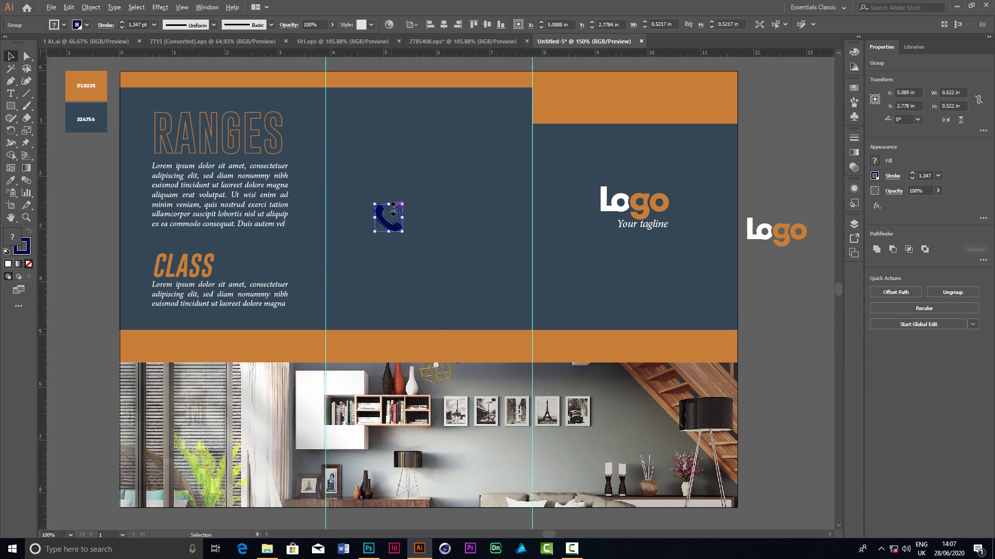
scroll(389, 204, "up", 1)
left_click_drag(409, 244, 390, 234)
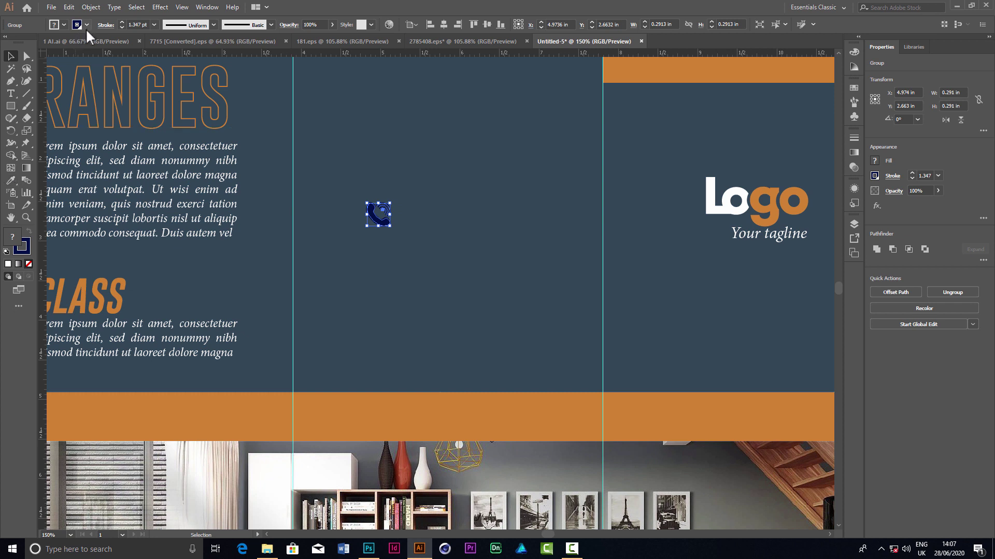
Try sampling the Logo's white onto the phone icon, then undo the colour change
left_click(11, 181)
left_click(718, 200)
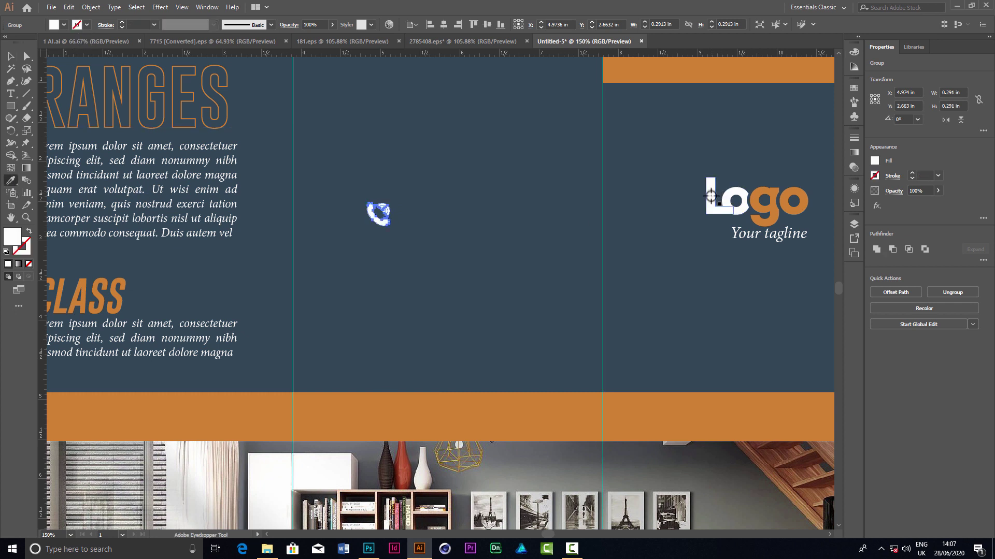
left_click(11, 56)
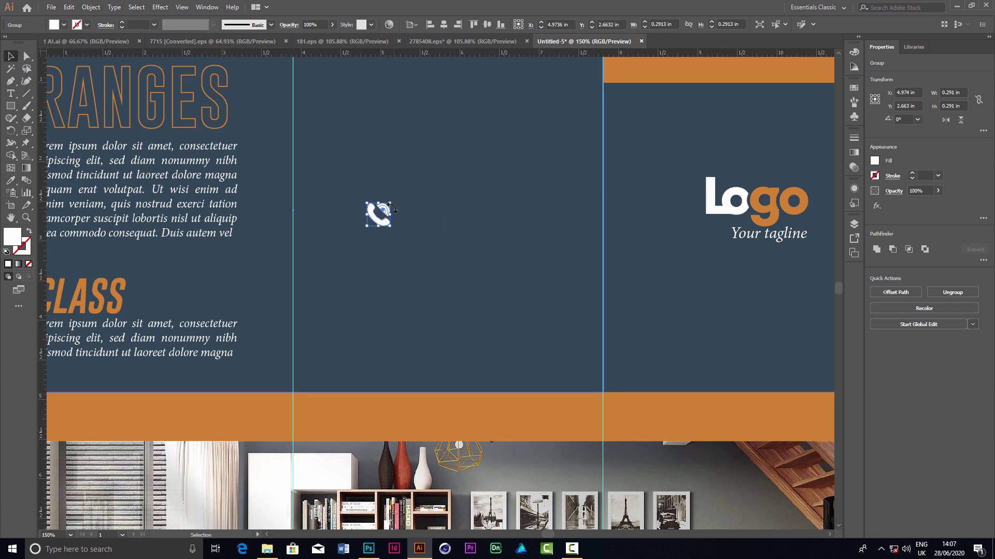
left_click_drag(378, 213, 377, 216)
scroll(374, 218, "up", 3)
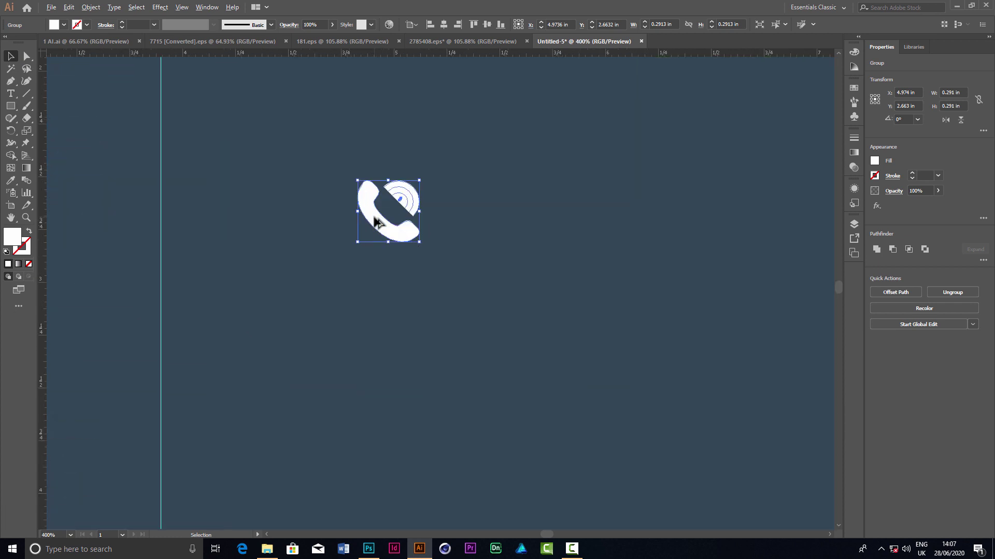
scroll(420, 196, "up", 1)
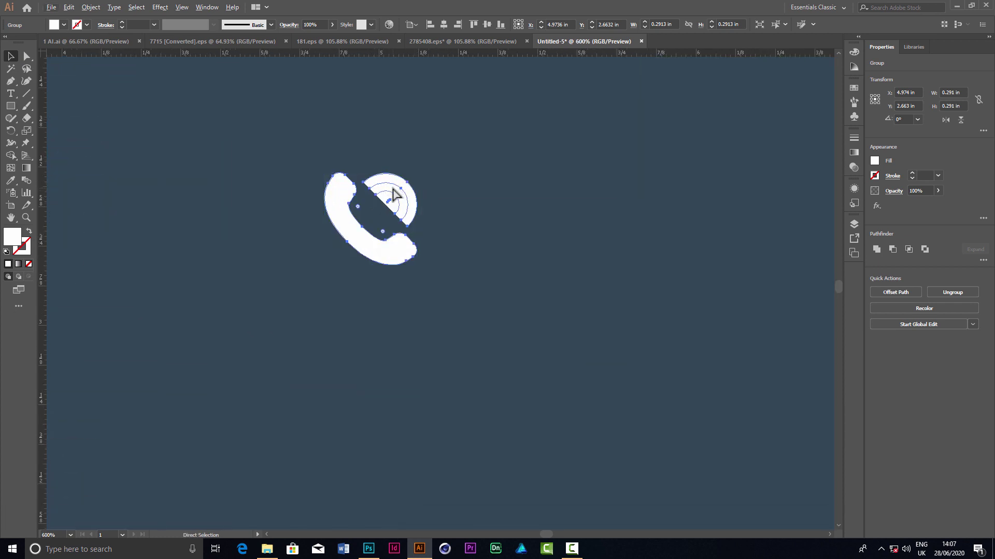
key("ctrl+z")
Expand the phone icon's fill and stroke into shapes with Object > Expand
right_click(393, 195)
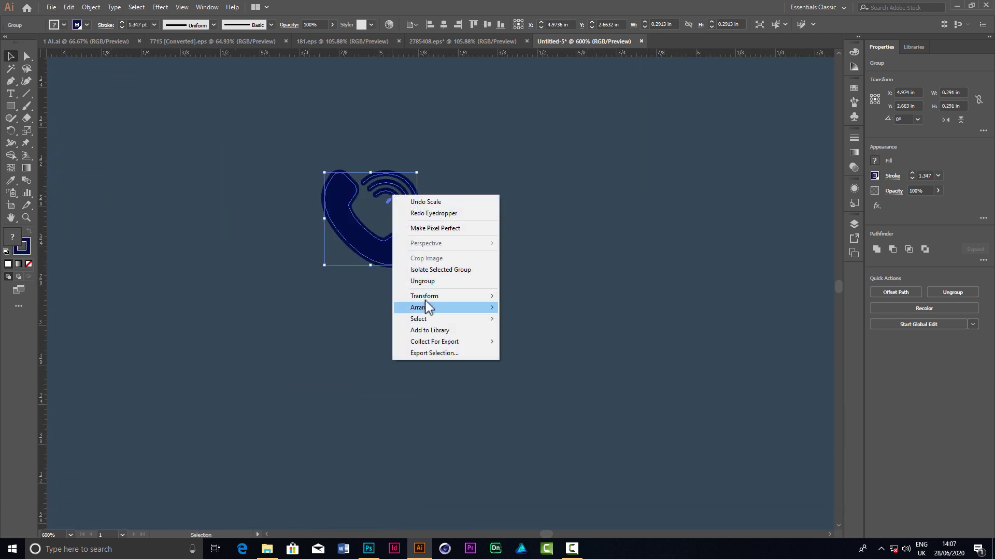
left_click(477, 7)
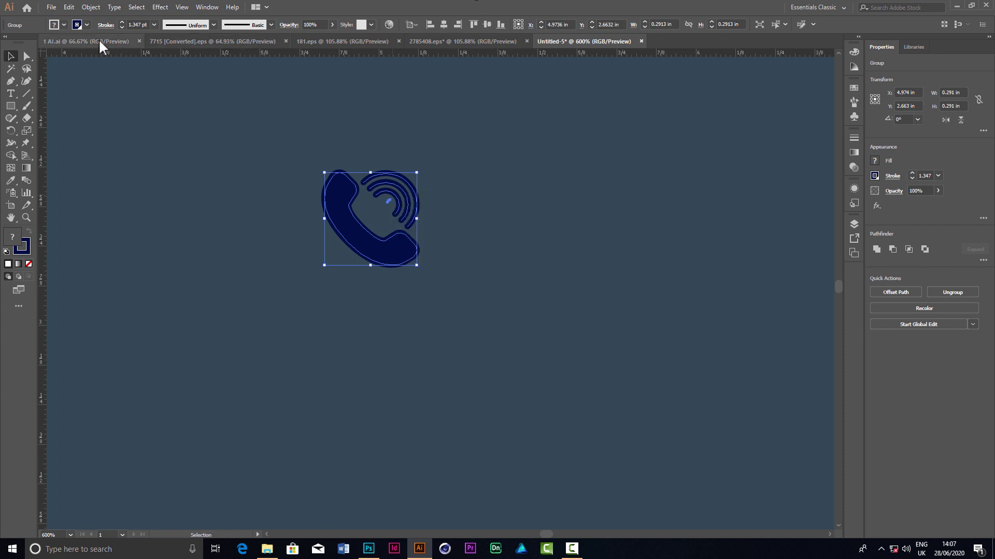
left_click(90, 7)
left_click(114, 118)
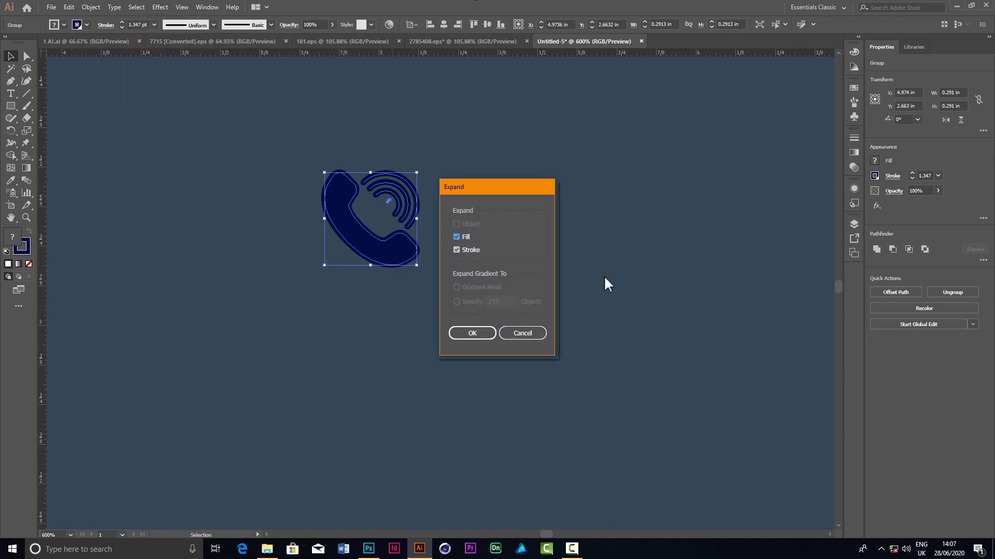
left_click(472, 333)
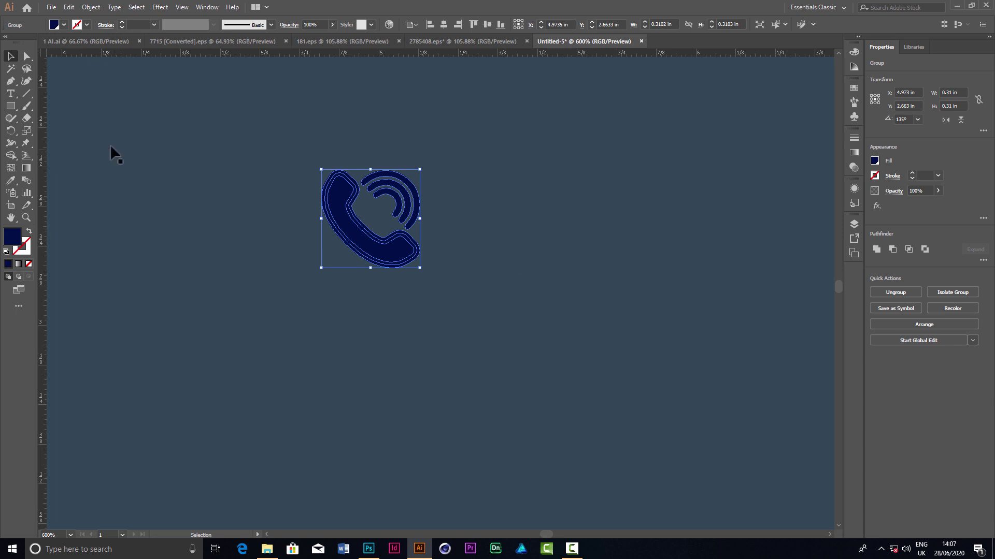
scroll(81, 184, "down", 1, "alt")
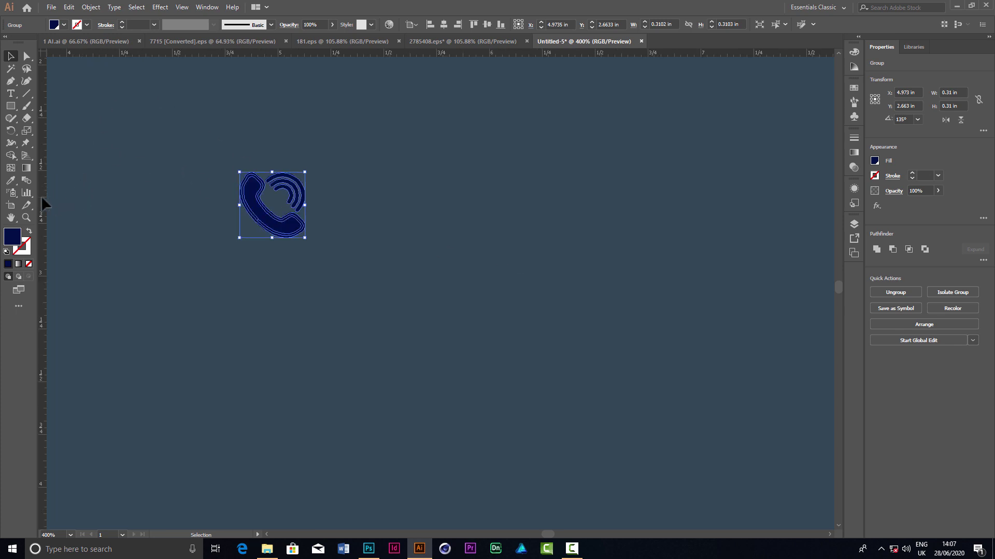
scroll(171, 231, "down", 1, "alt")
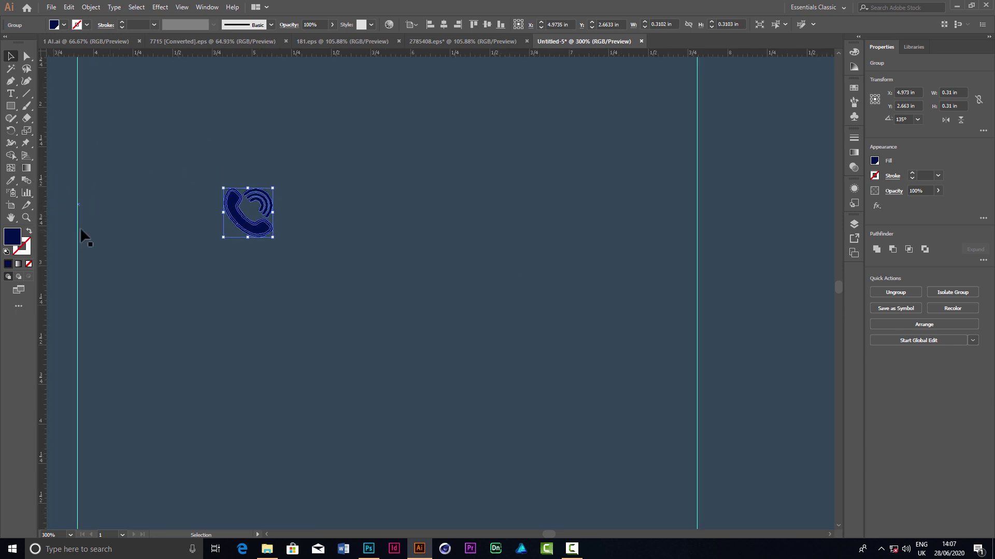
Eyedrop the white of the Logo lettering onto the expanded phone icon
left_click(10, 180)
scroll(393, 203, "down", 1, "alt")
left_click(736, 196)
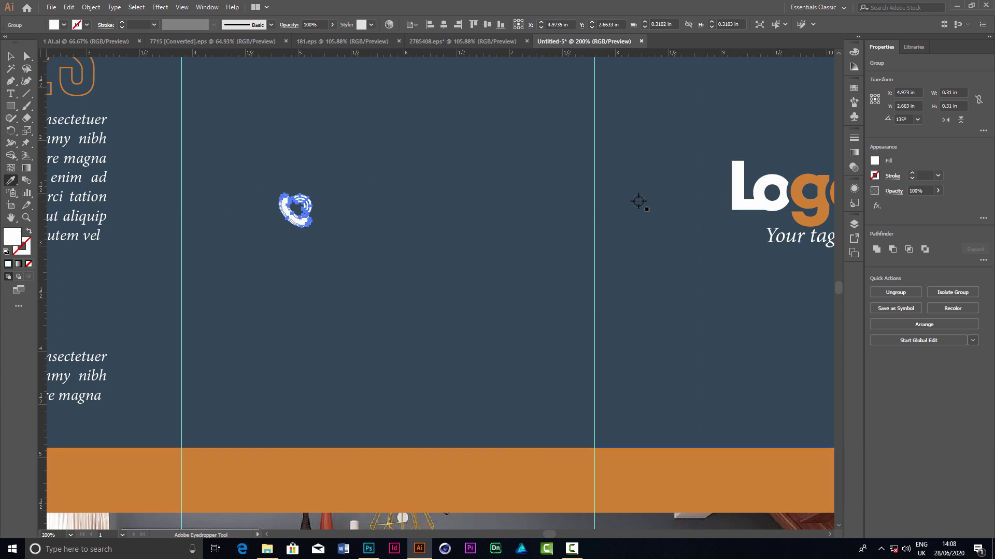
scroll(290, 207, "up", 3, "alt")
key("v")
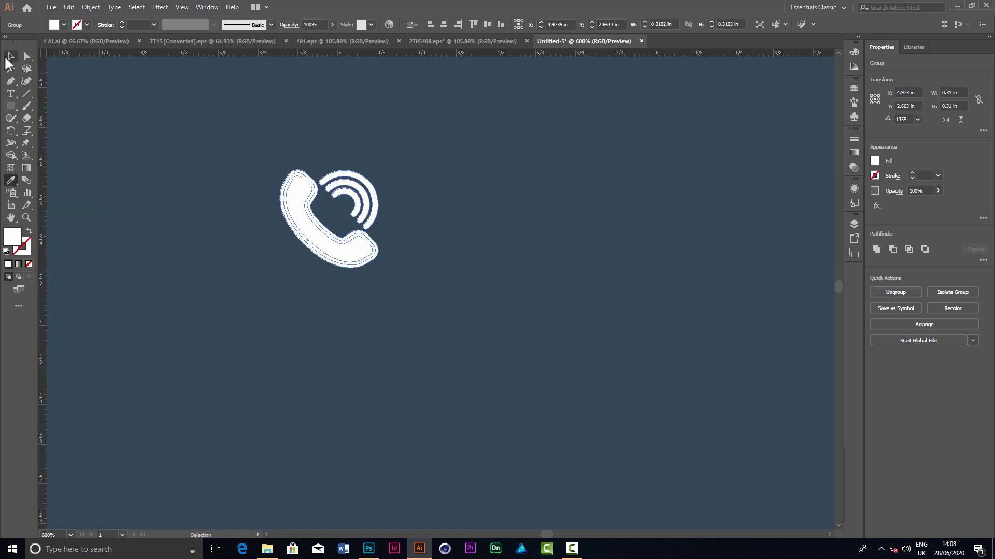
scroll(354, 232, "down", 1, "alt")
scroll(354, 232, "down", 2, "alt")
Scale the white phone icon down to about 0.19 in, shifting it higher in the panel
scroll(353, 232, "down", 1, "alt")
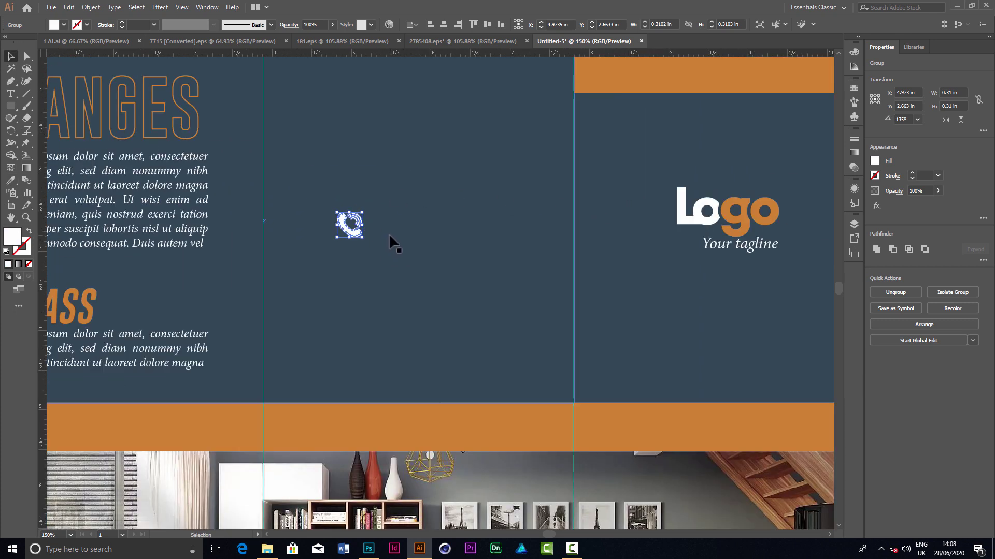
left_click_drag(361, 234, 350, 189)
right_click(346, 203)
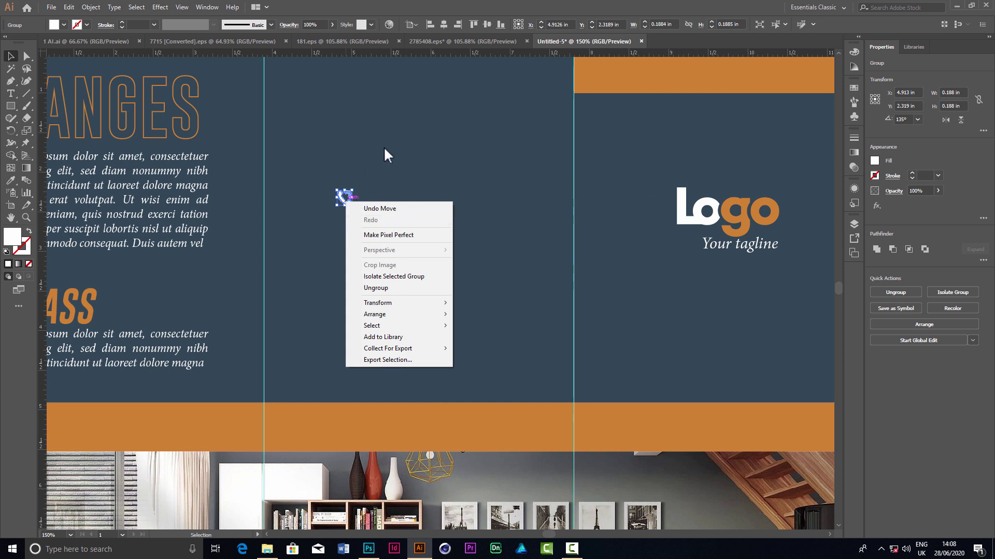
key("Escape")
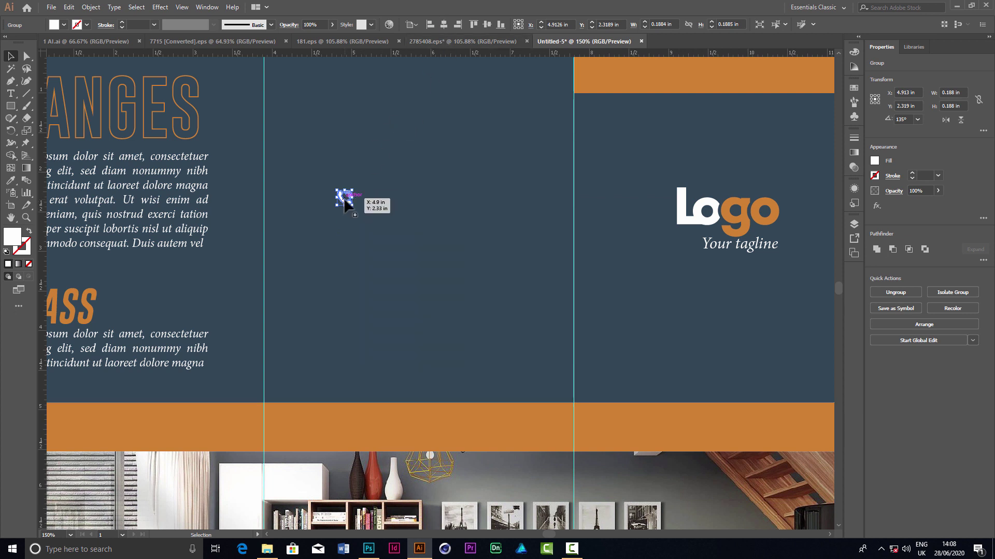
Zoom out and back in to check the brochure, then reselect the white phone icon
left_click(408, 230)
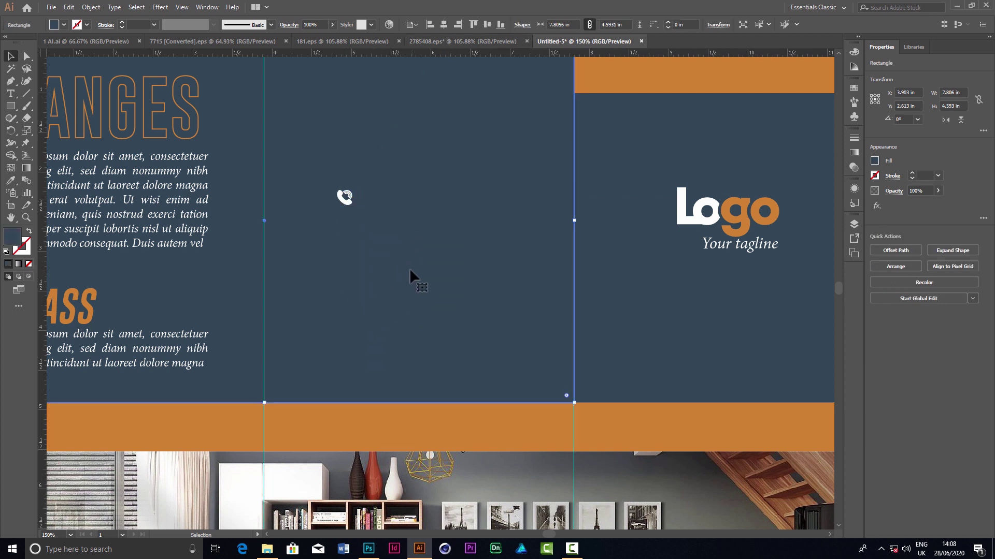
key("ctrl+minus")
key("ctrl+minus")
key("ctrl+plus")
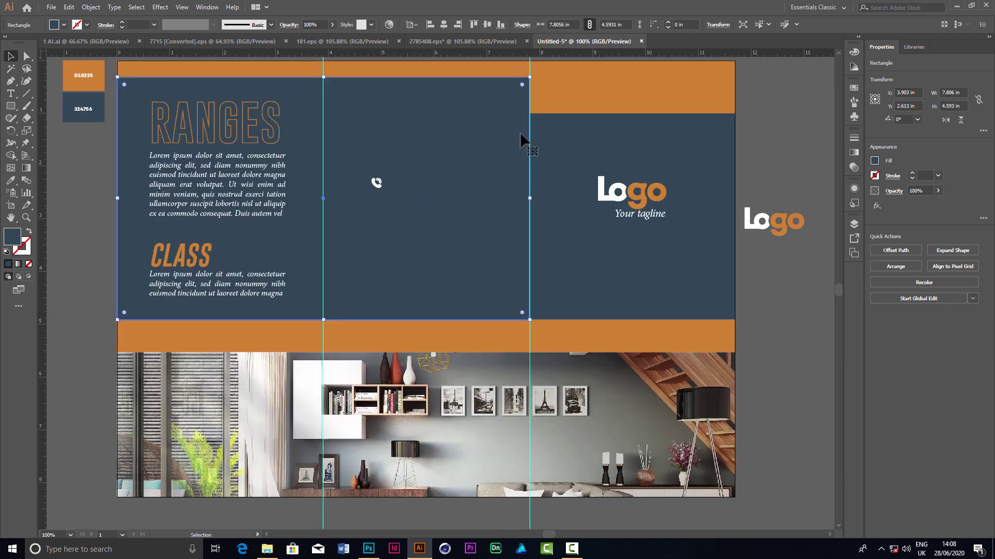
key("ctrl+shift+a")
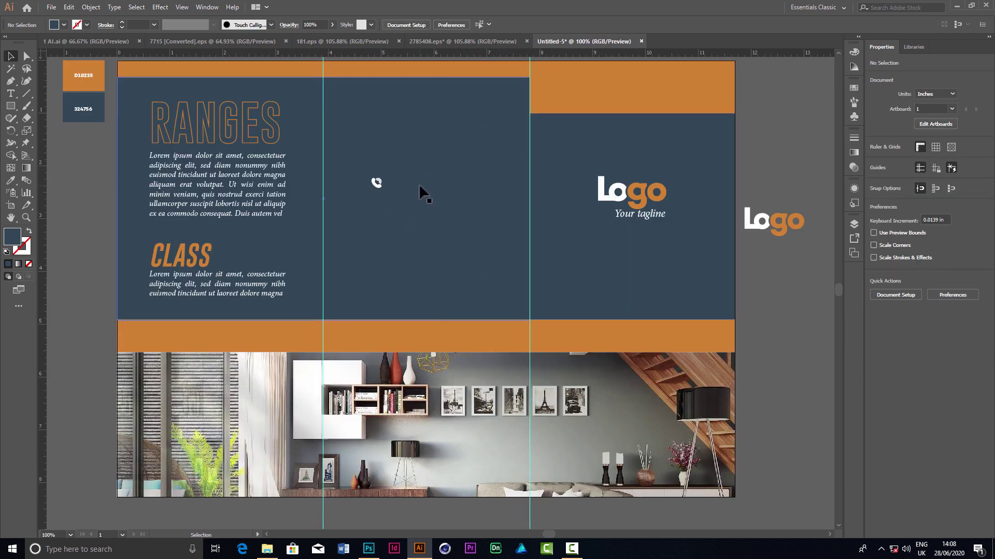
left_click(376, 182)
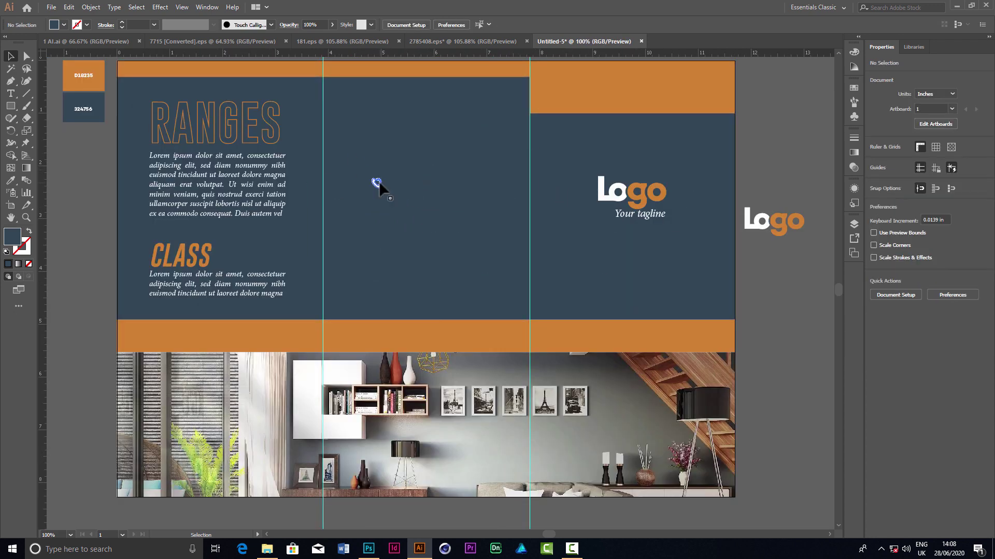
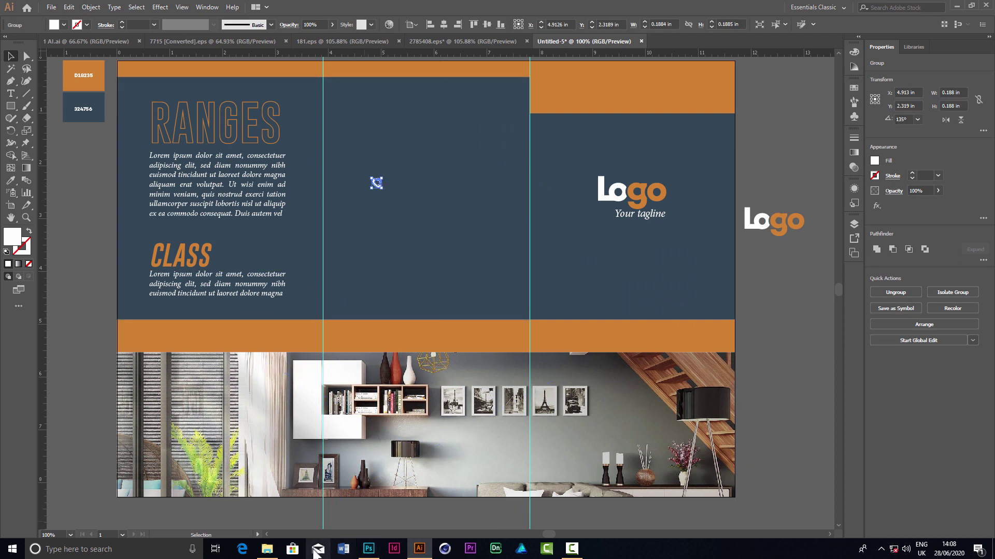
Type the phone number 001114475 beside the phone icon in Campton Bold DEMO at 20 pt
left_click(11, 93)
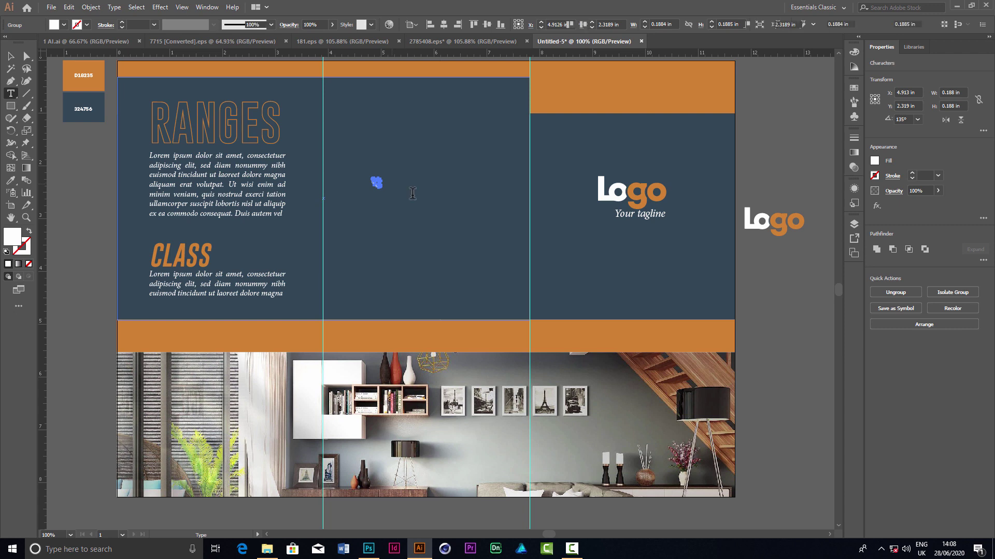
left_click(392, 185)
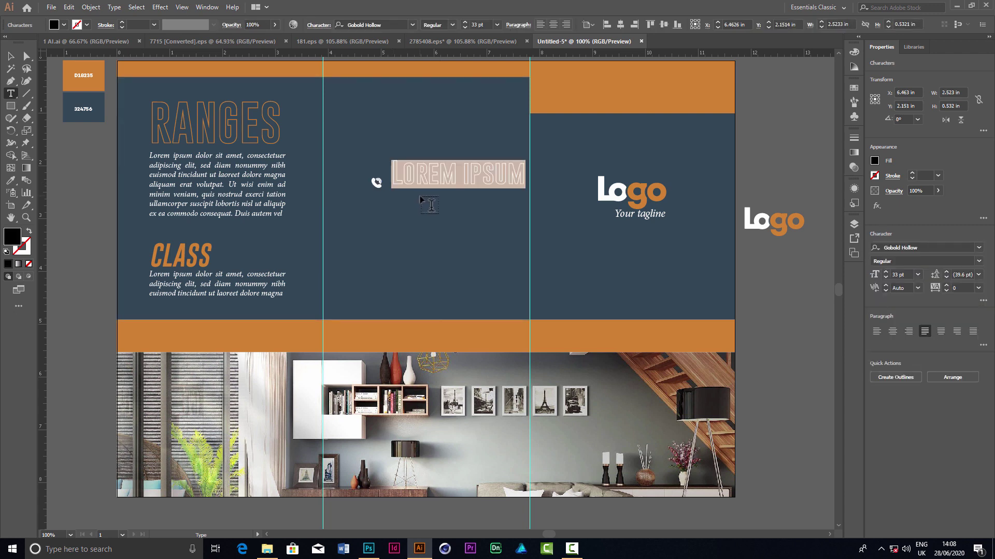
left_click(390, 25)
type("CA")
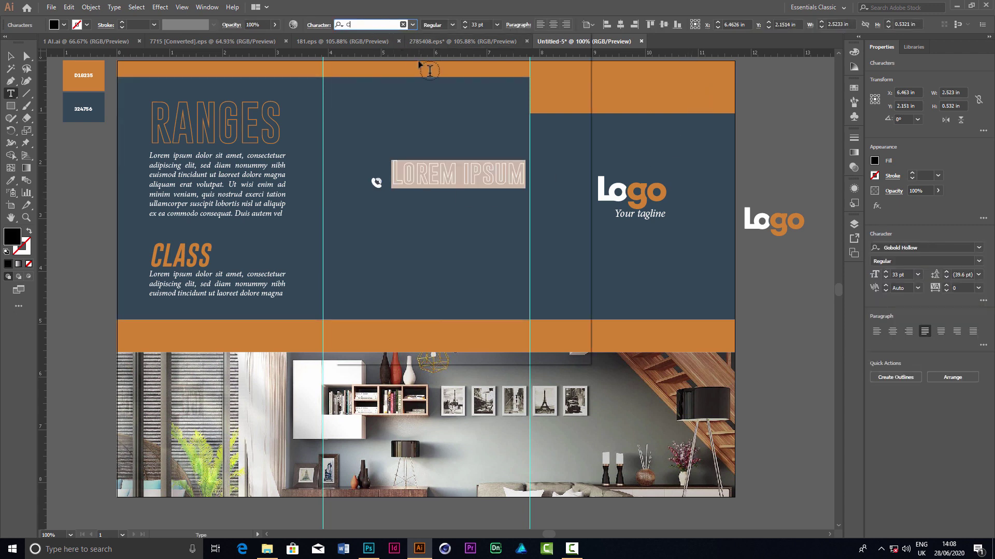
type("M")
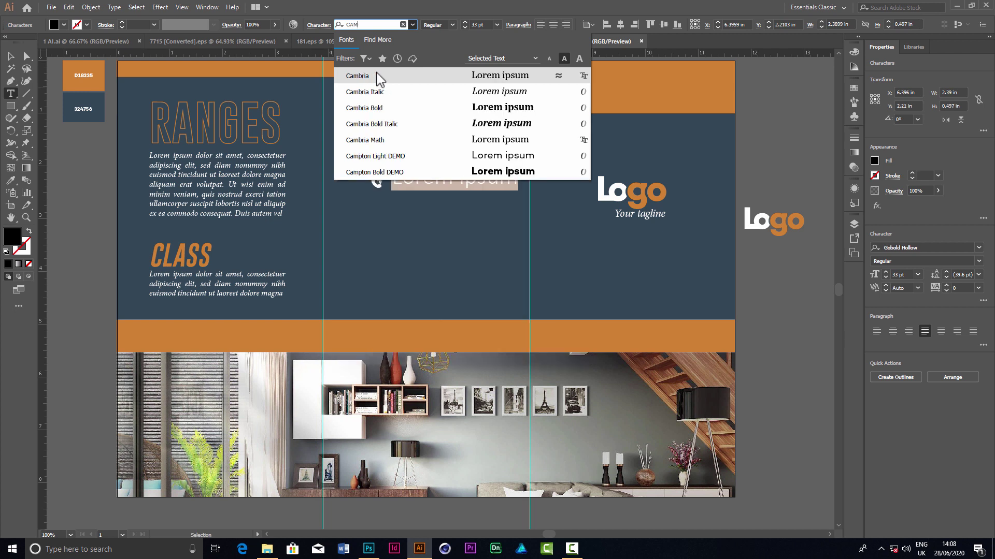
left_click(395, 173)
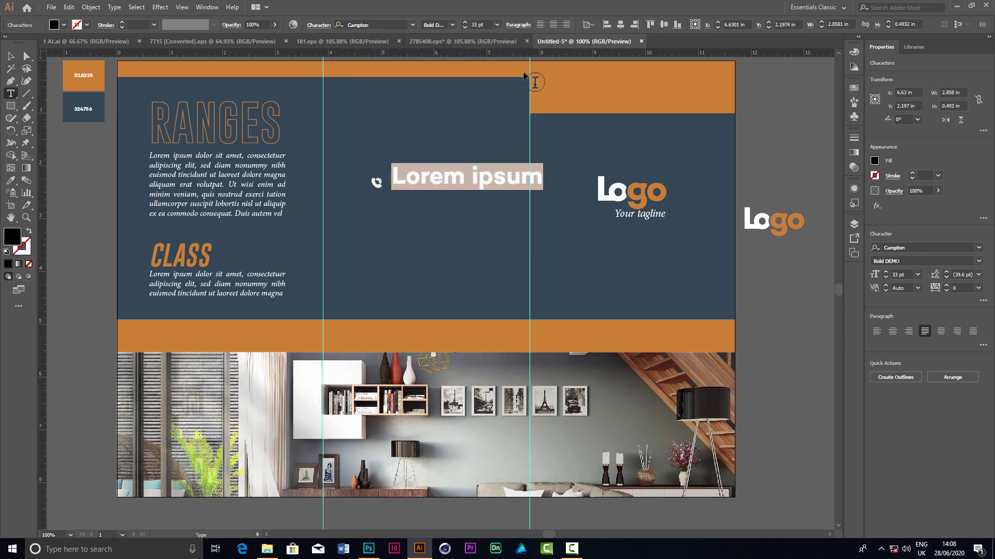
left_click(462, 27)
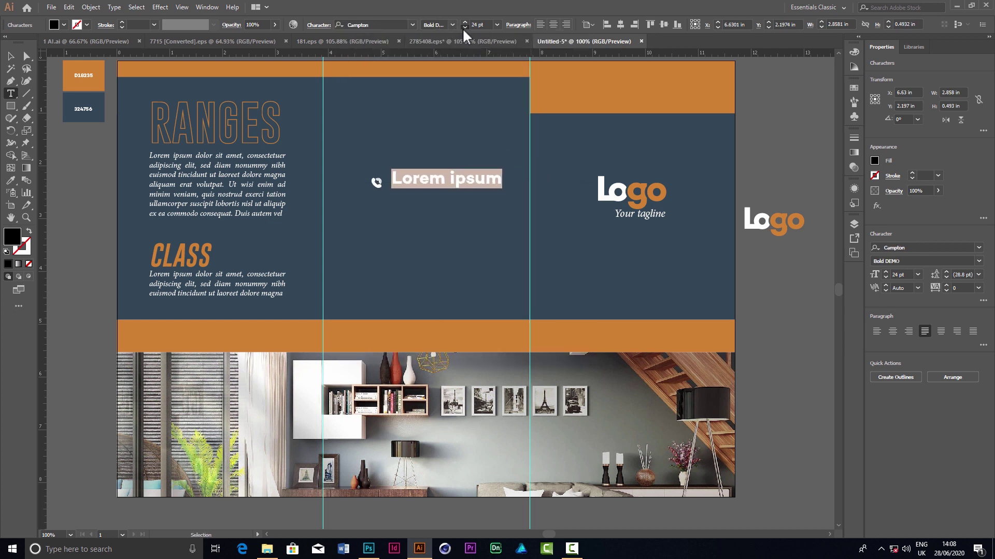
left_click(462, 27)
type("001")
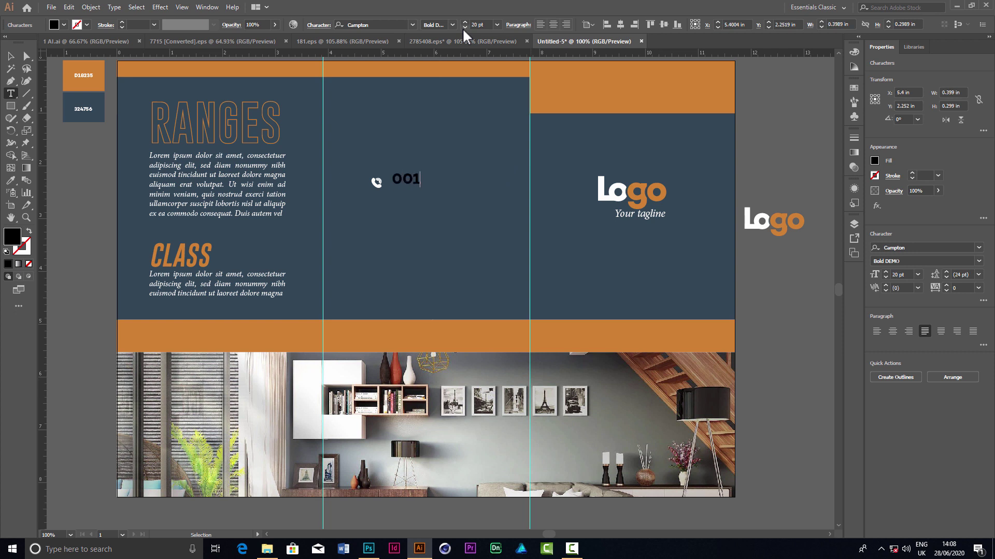
type("1144")
type("75")
left_click(11, 58)
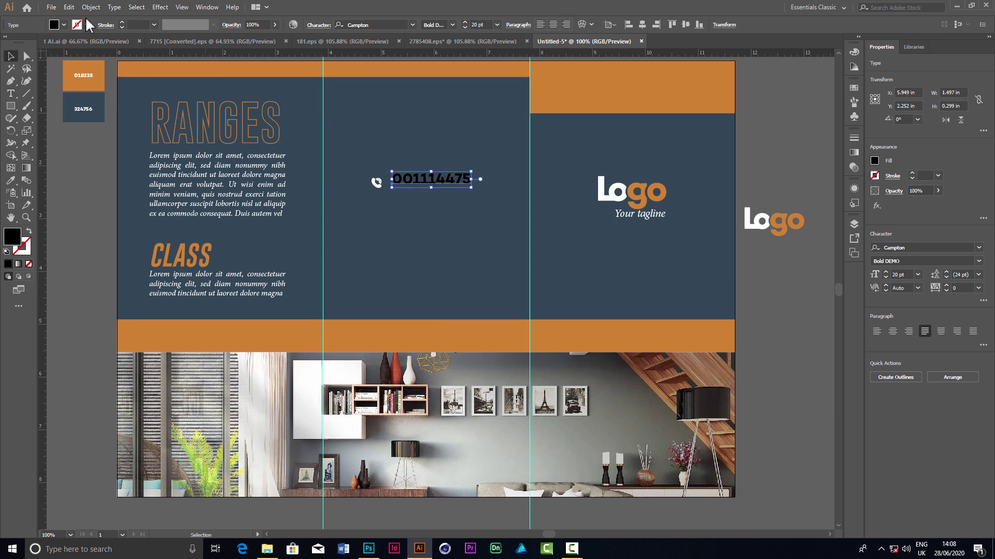
Colour the phone number orange by sampling the top orange band
left_click(64, 26)
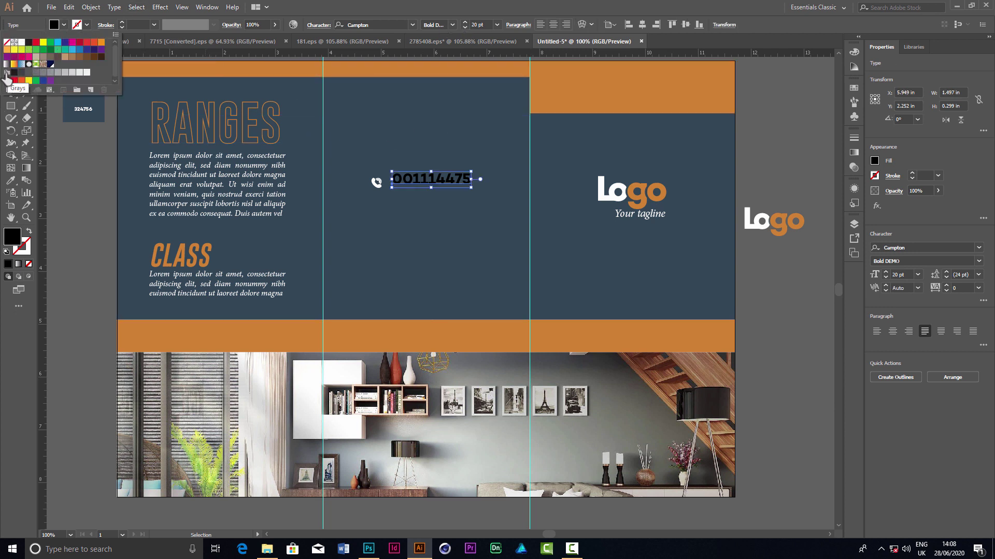
left_click(302, 5)
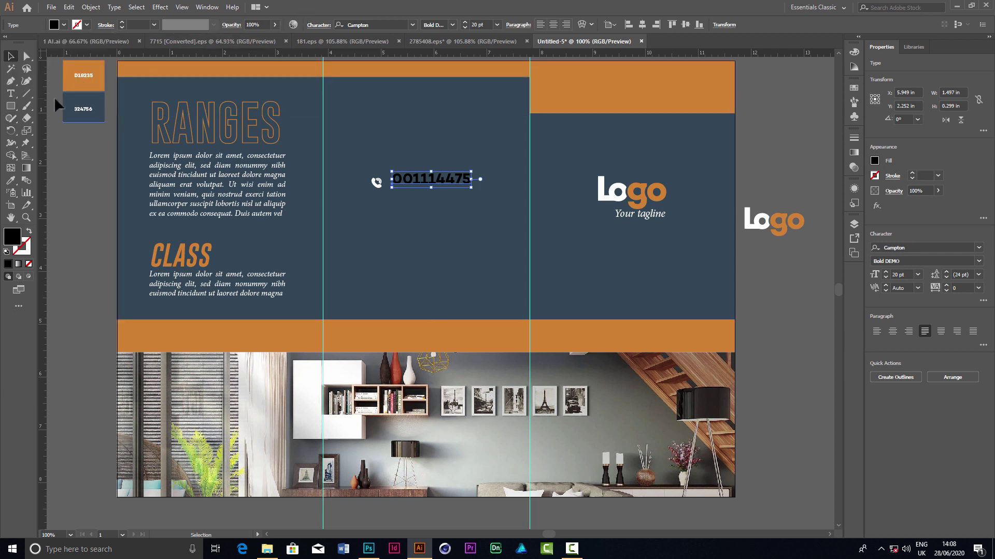
left_click(11, 182)
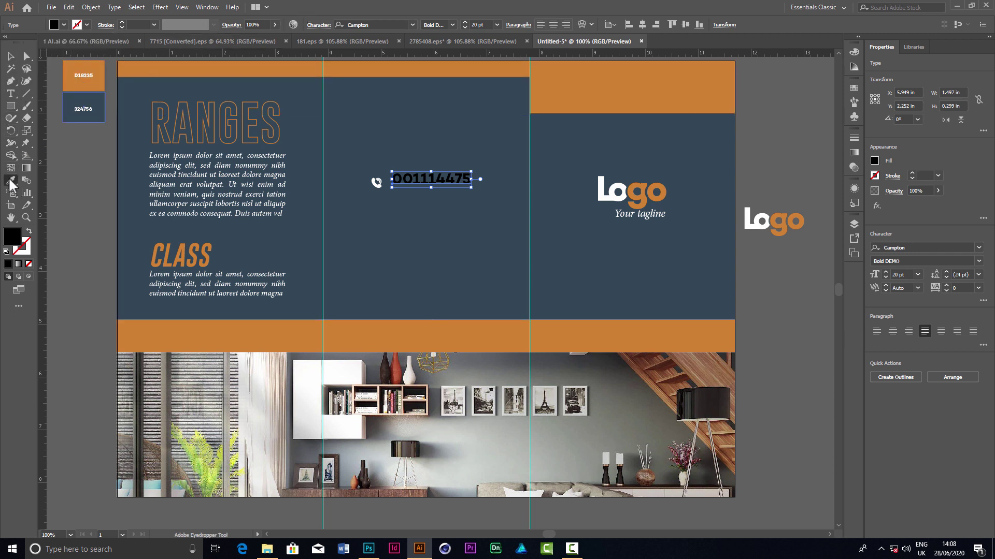
left_click(455, 72)
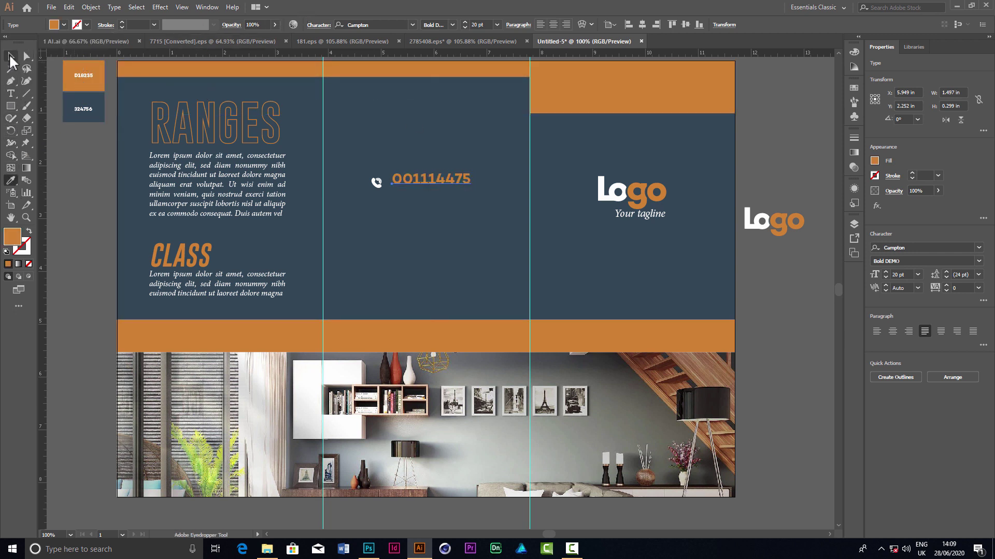
Nudge the phone number and phone icon so they sit level together
left_click(11, 56)
left_click_drag(450, 177, 436, 182)
left_click(377, 183, "shift")
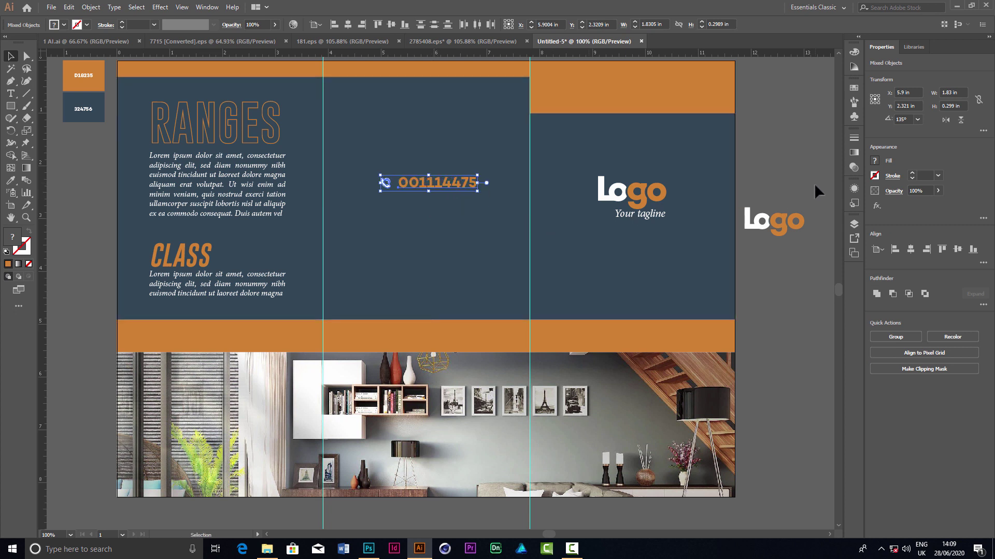
left_click(782, 169)
scroll(552, 185, "down", 1)
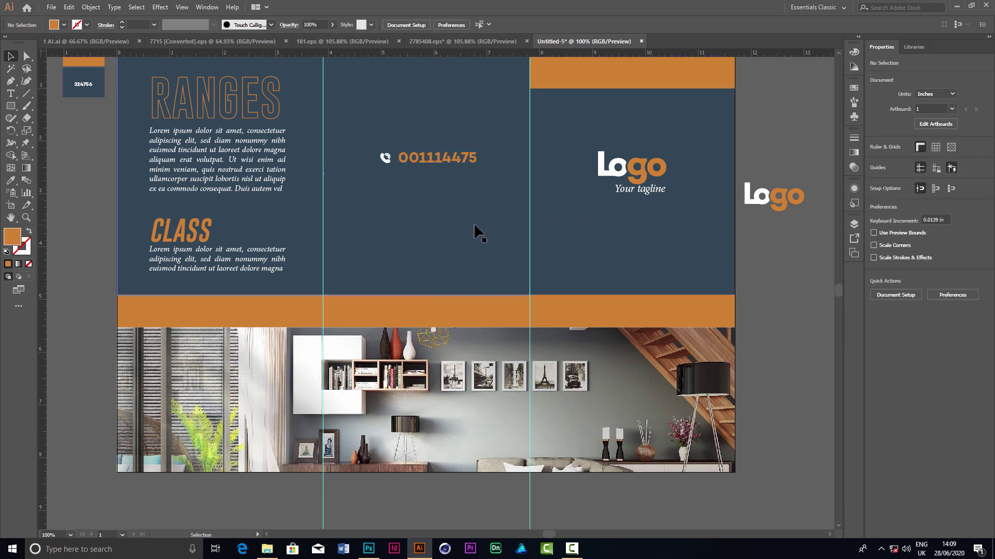
Bring the filled location-pin icon from the 2785408.eps sheet into the brochure
scroll(474, 223, "up", 1)
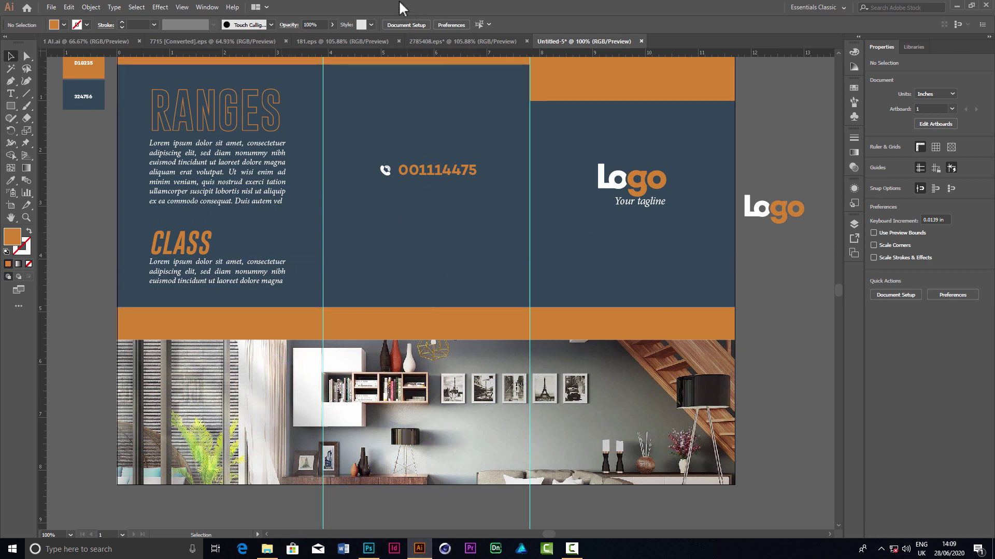
left_click(462, 45)
left_click(330, 222)
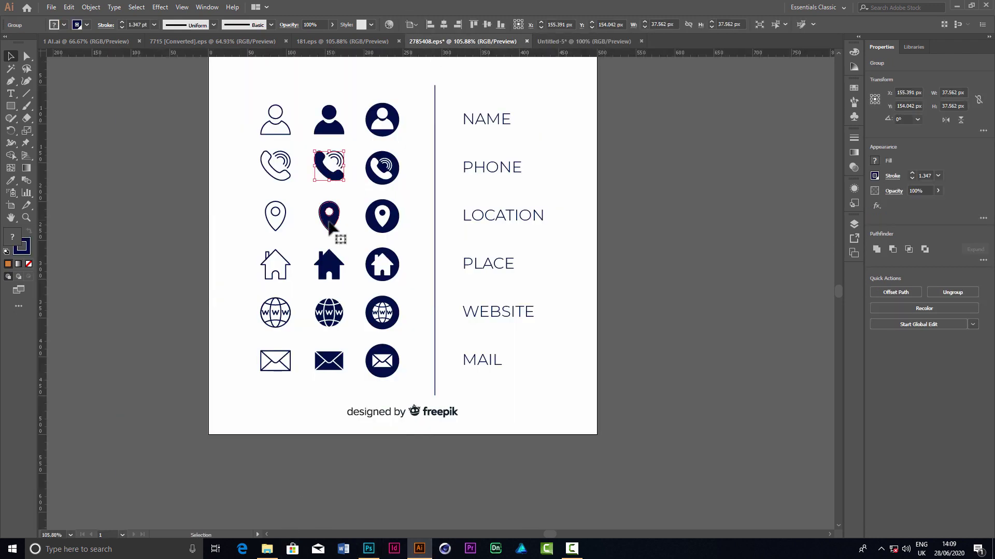
mouse_move(332, 225)
left_mouse_down()
mouse_move(556, 41)
mouse_move(406, 190)
left_mouse_up()
left_click_drag(404, 227, 404, 221)
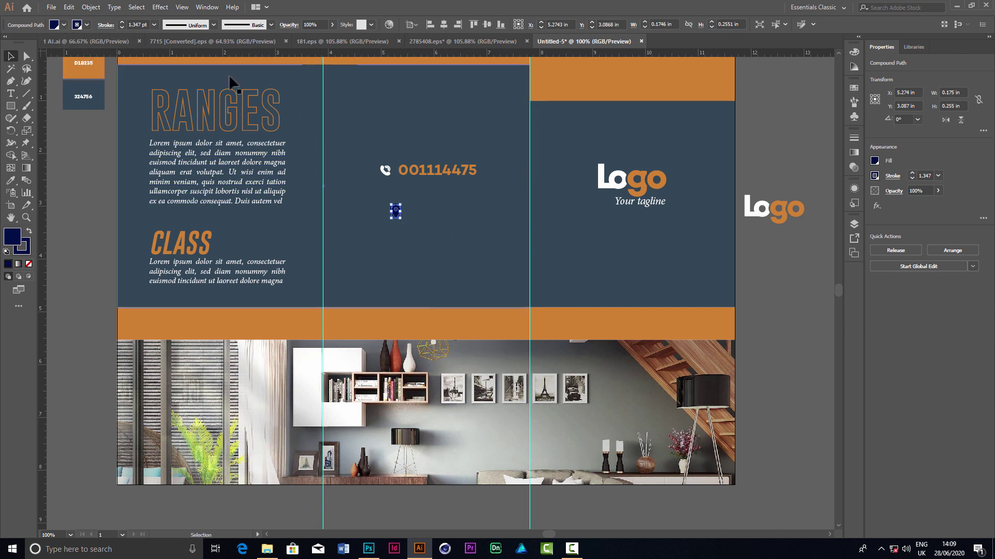
Expand the pin's fill and stroke and make it white like the Logo lettering
left_click(91, 7)
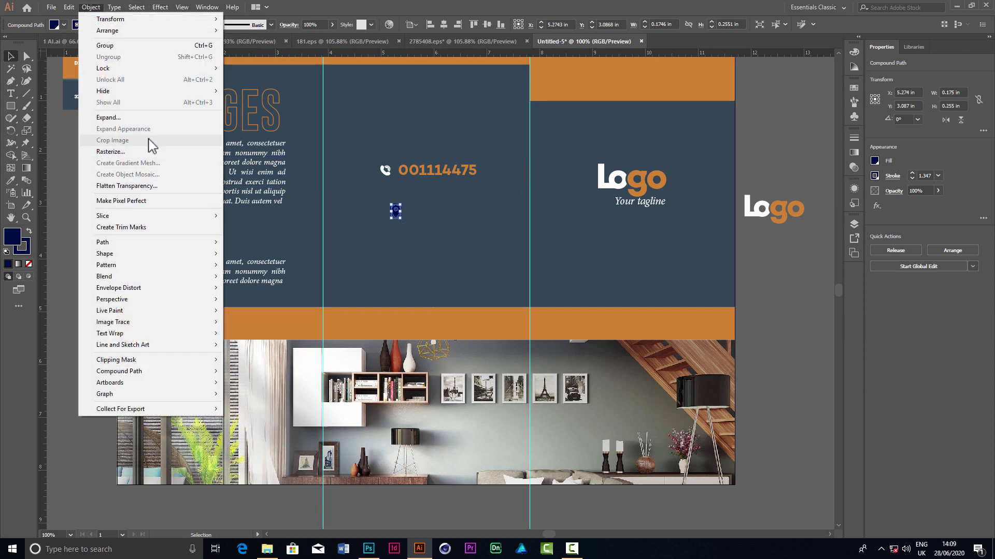
left_click(145, 116)
left_click(473, 333)
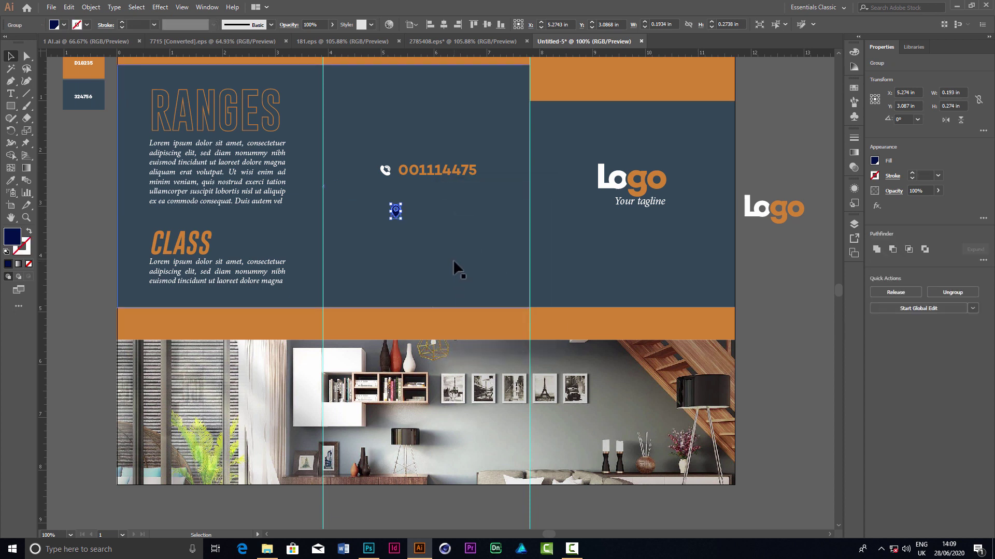
left_click(10, 180)
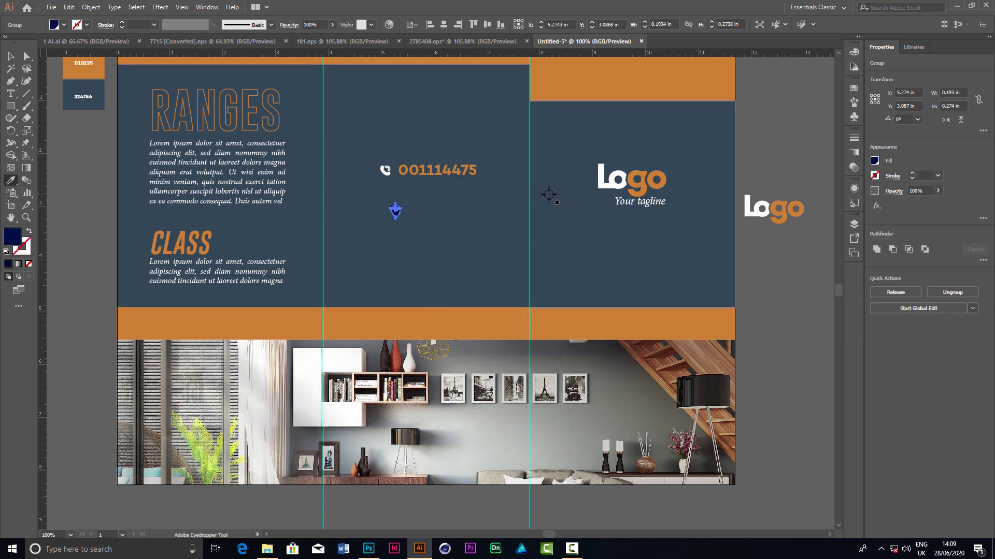
left_click(604, 183)
Place the white pin directly below the phone icon
key("v")
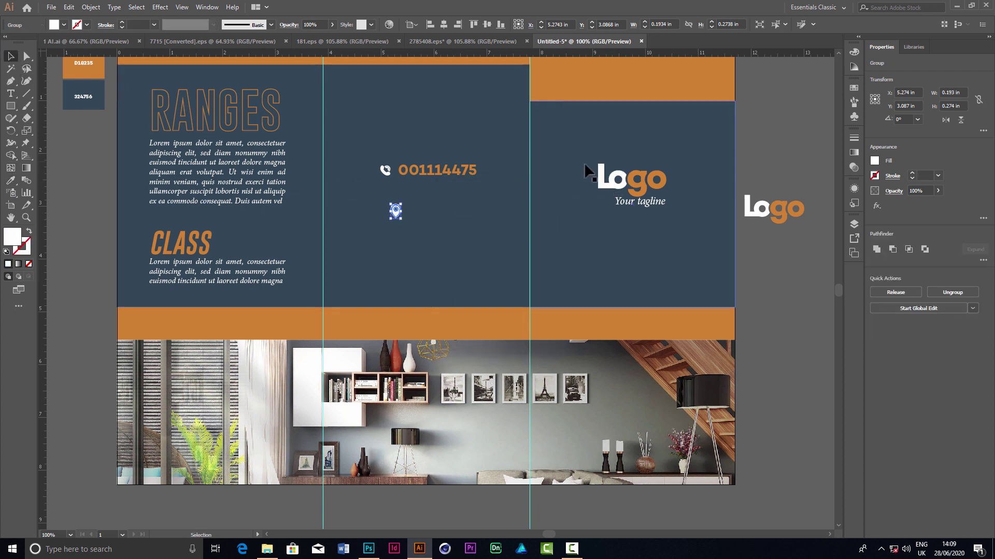
scroll(399, 213, "up", 2)
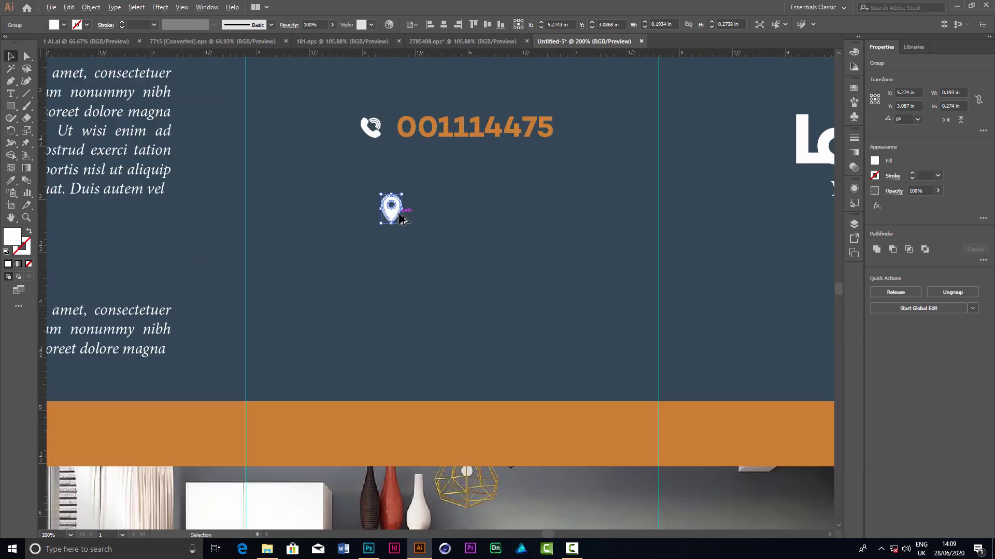
left_click_drag(392, 212, 372, 176)
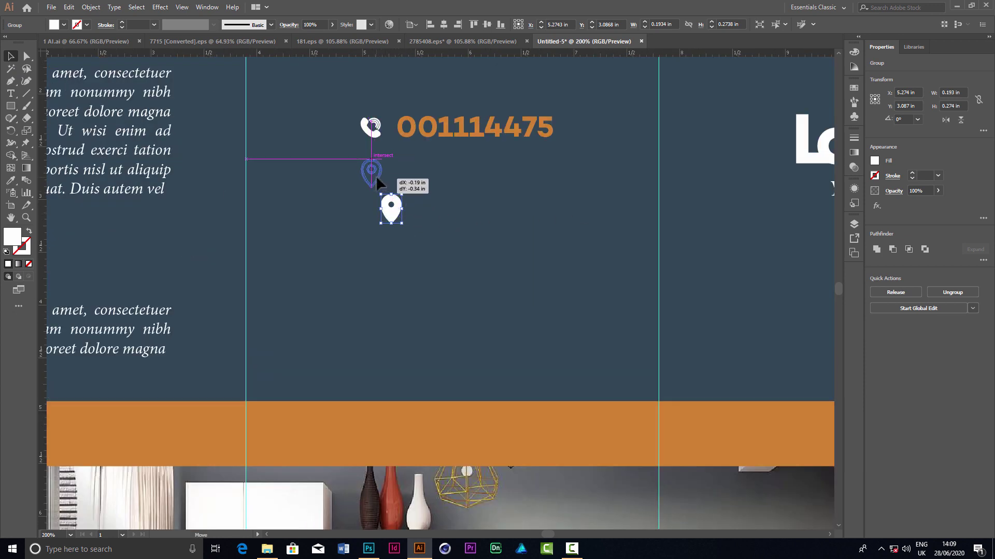
left_click(11, 93)
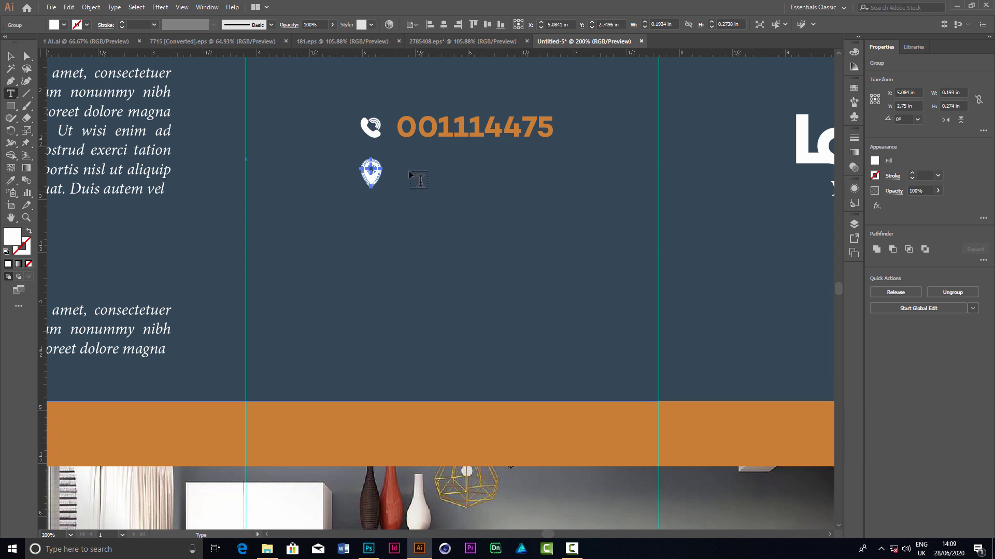
Copy the CLASS paragraph beside the location pin and narrow its text box
left_click_drag(398, 164, 557, 228)
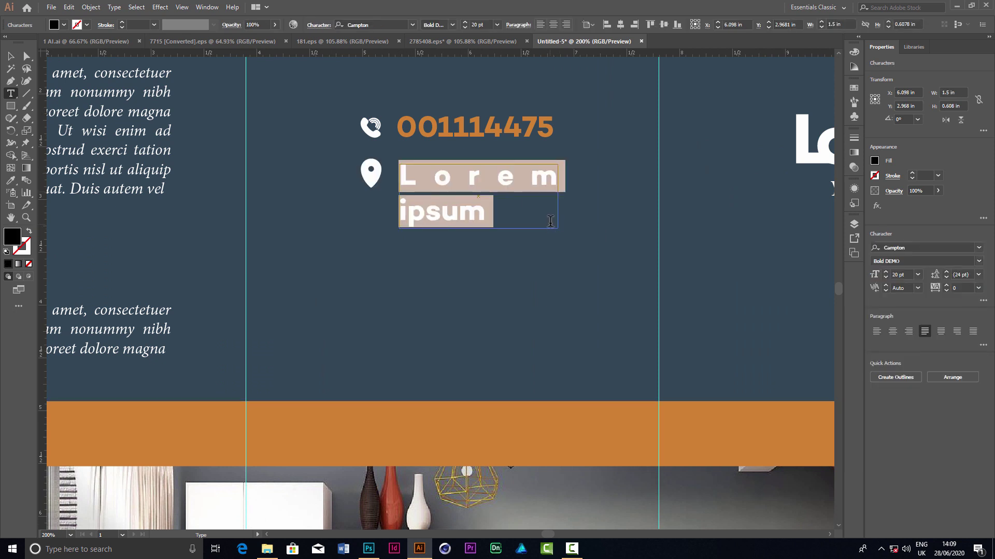
key("ctrl+z")
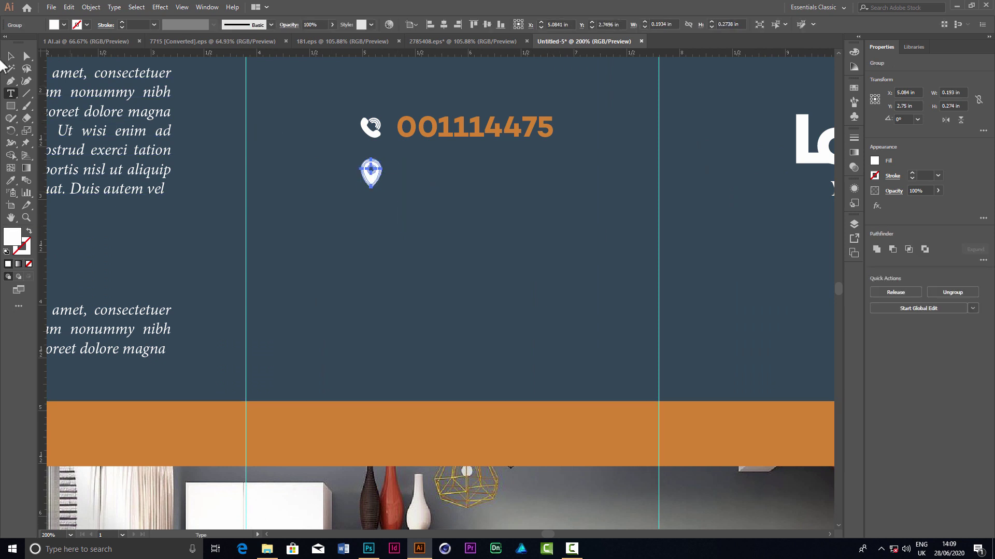
left_click(10, 56)
left_click_drag(70, 124, 575, 216)
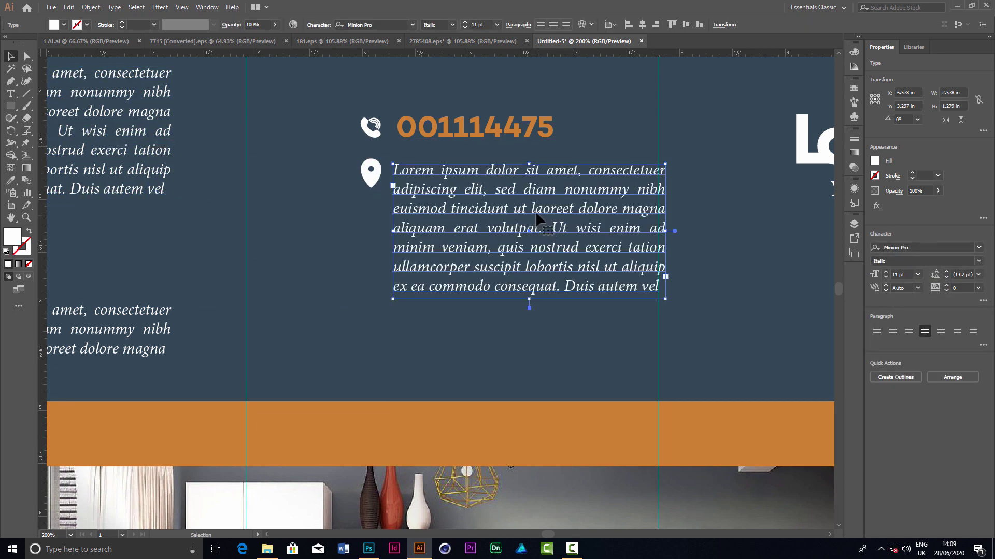
left_click_drag(665, 230, 563, 231)
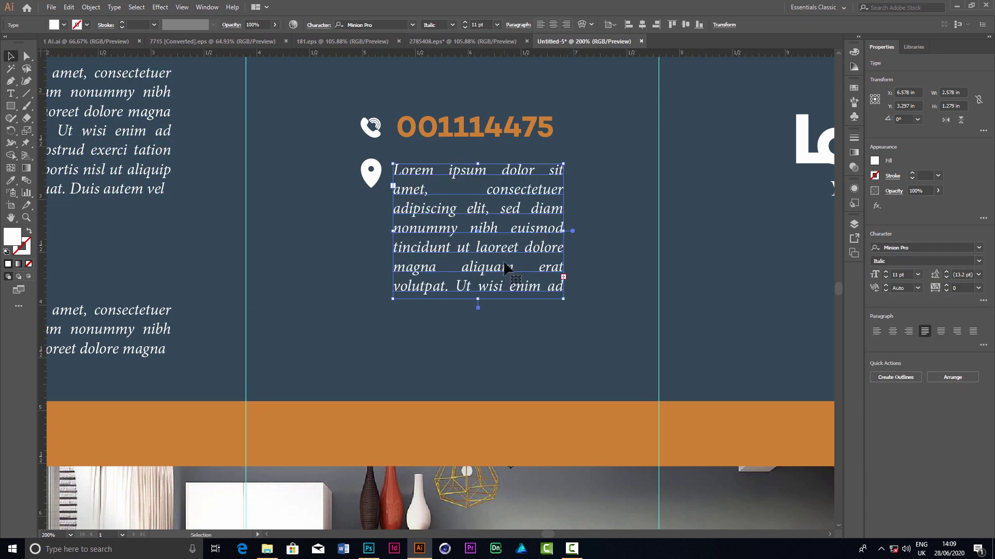
Trim the copied paragraph down to its first two lines
key("t")
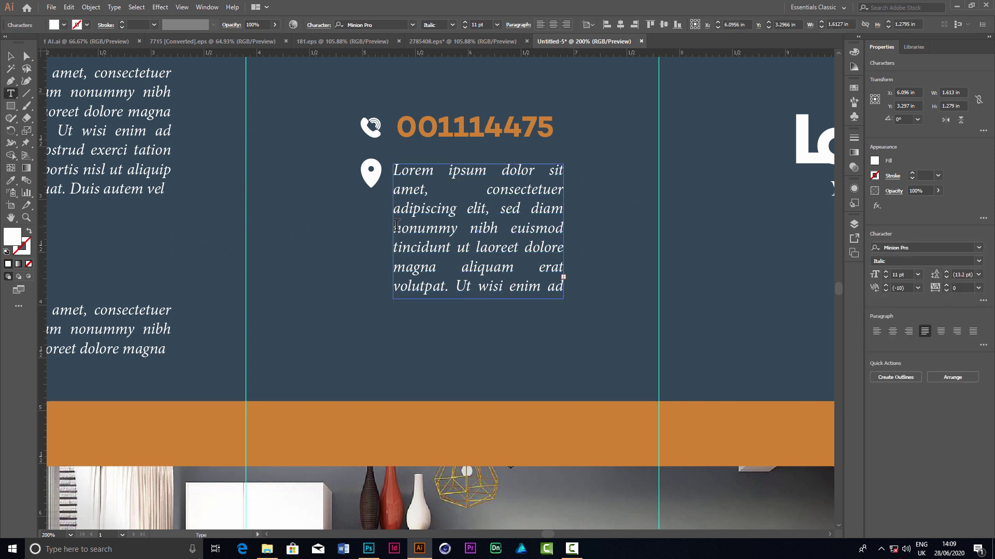
left_click_drag(397, 226, 563, 288)
key("ctrl+v")
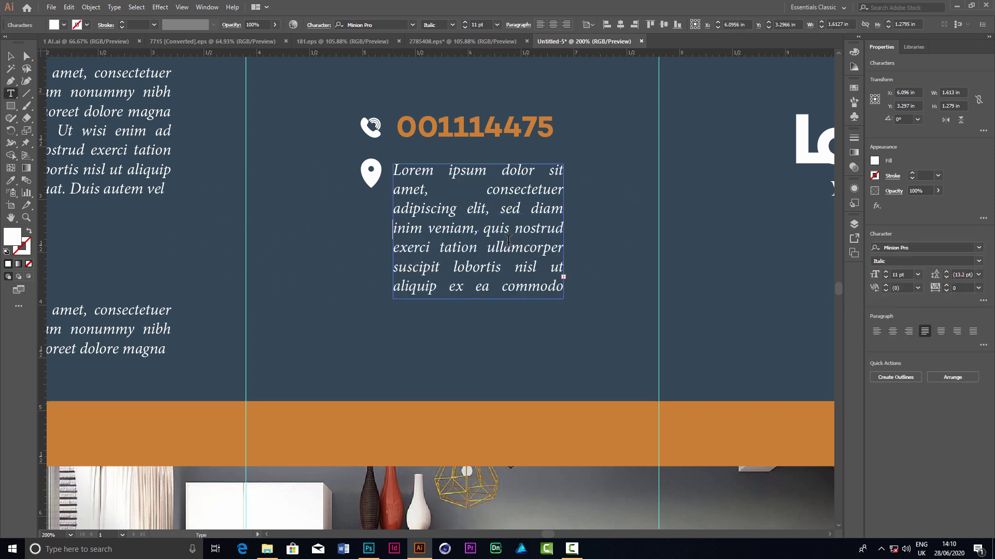
left_click_drag(400, 227, 643, 328)
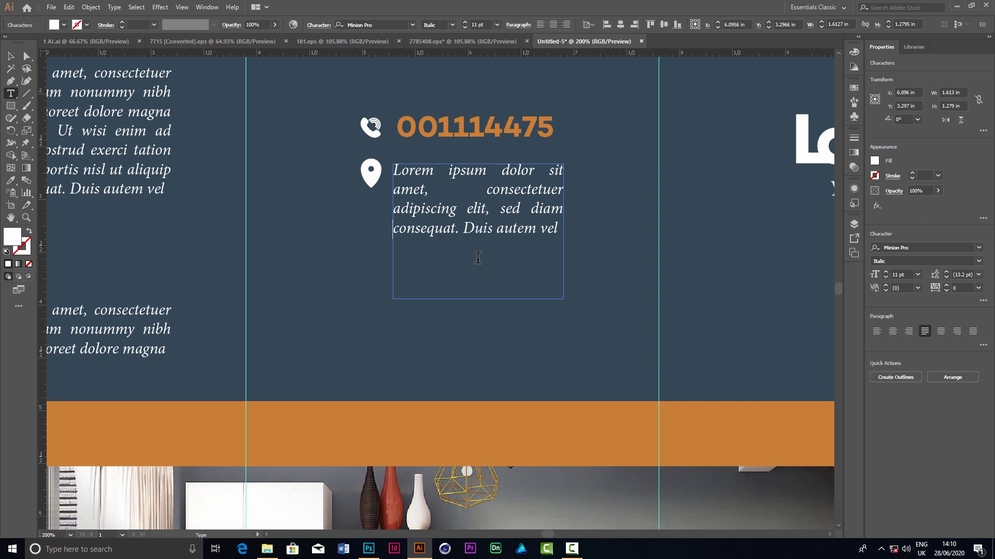
left_click_drag(402, 211, 577, 271)
key("BackSpace")
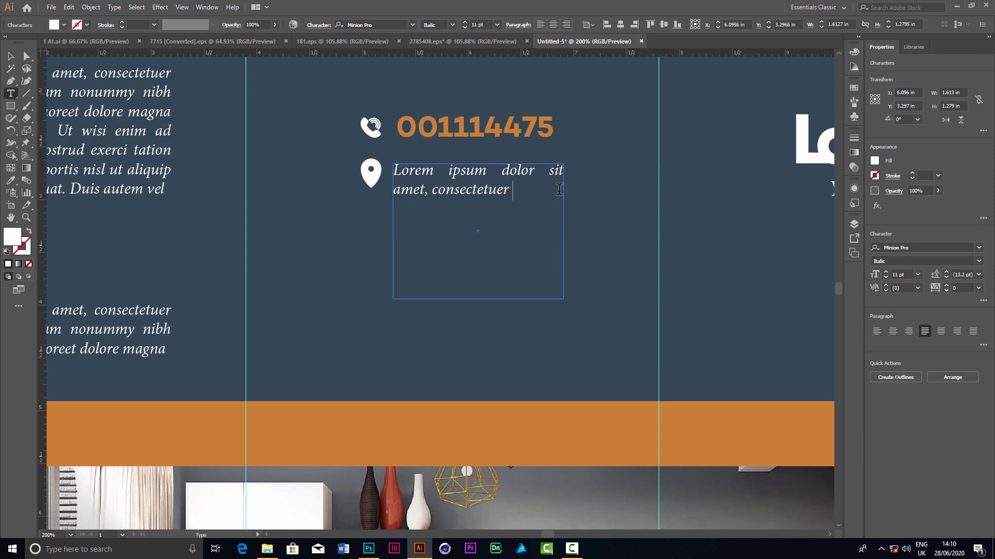
Make the two-line address text Semibold at 12 pt, fit its frame and nudge it up
left_click(9, 58)
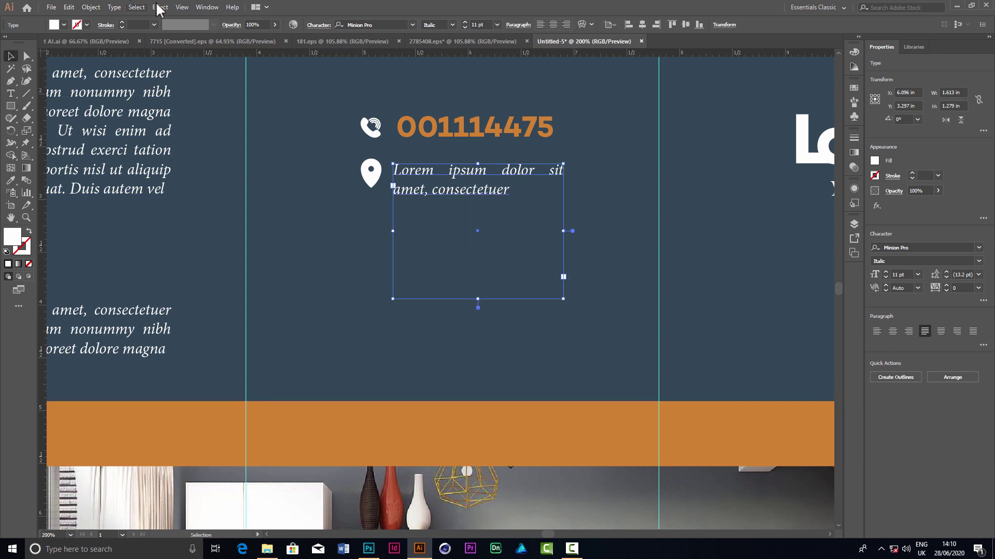
left_click(452, 25)
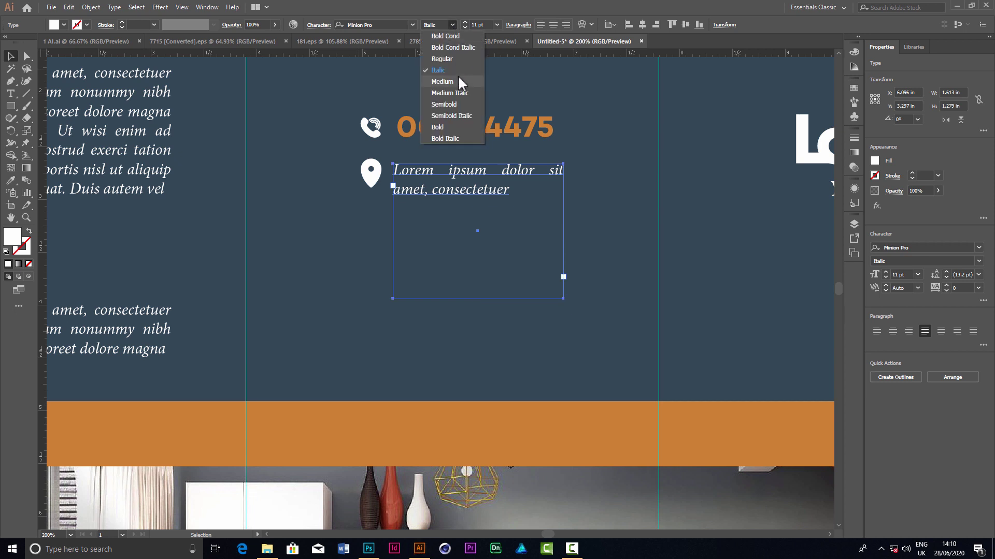
left_click(456, 106)
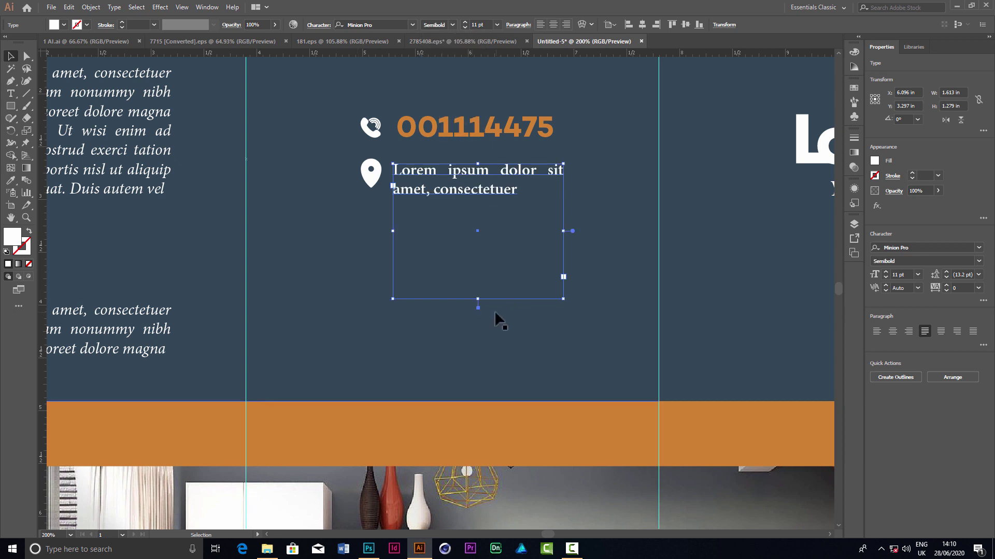
left_click_drag(479, 298, 484, 217)
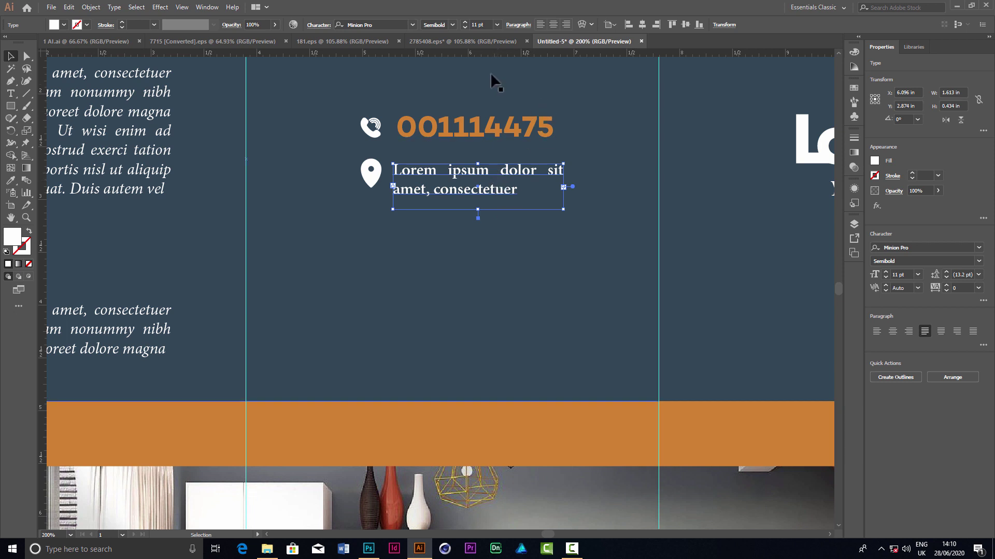
left_click(465, 22)
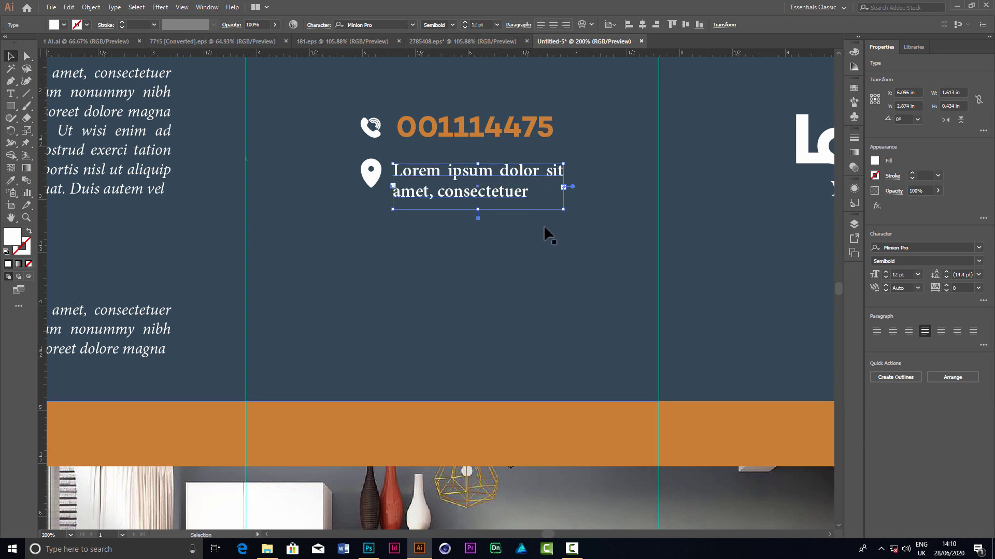
key("Up")
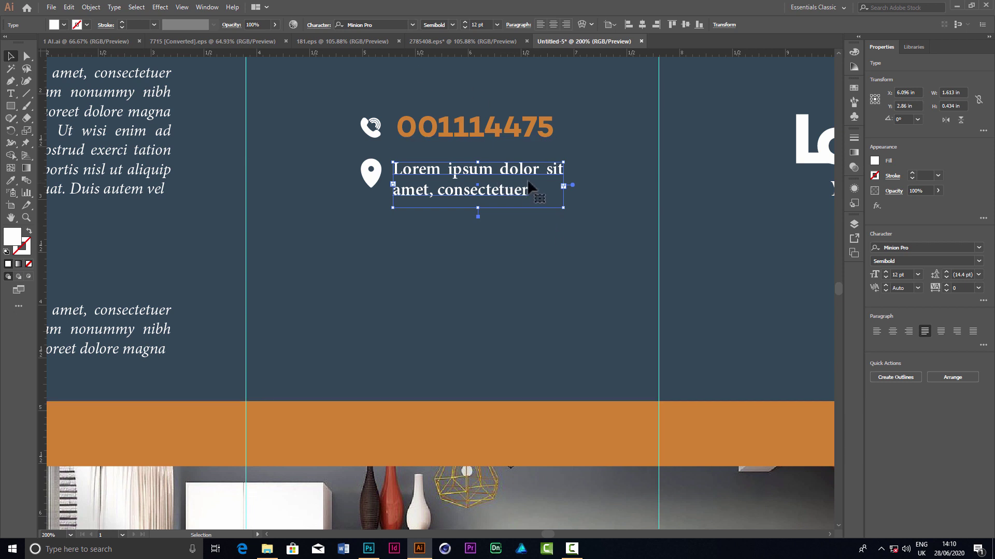
Scroll through the brochure to review the finished contact block
scroll(533, 183, "down", 1)
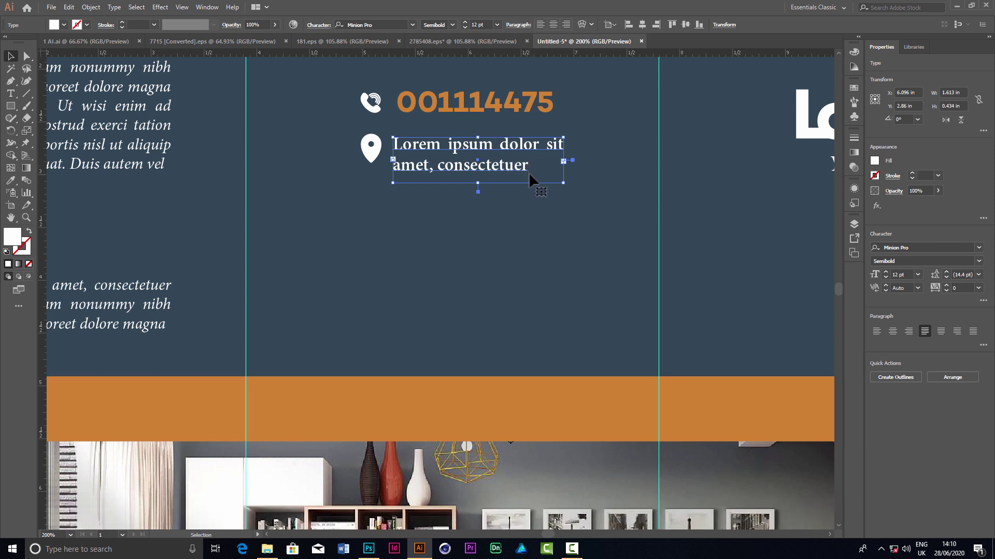
scroll(456, 197, "down", 2)
scroll(413, 212, "down", 1)
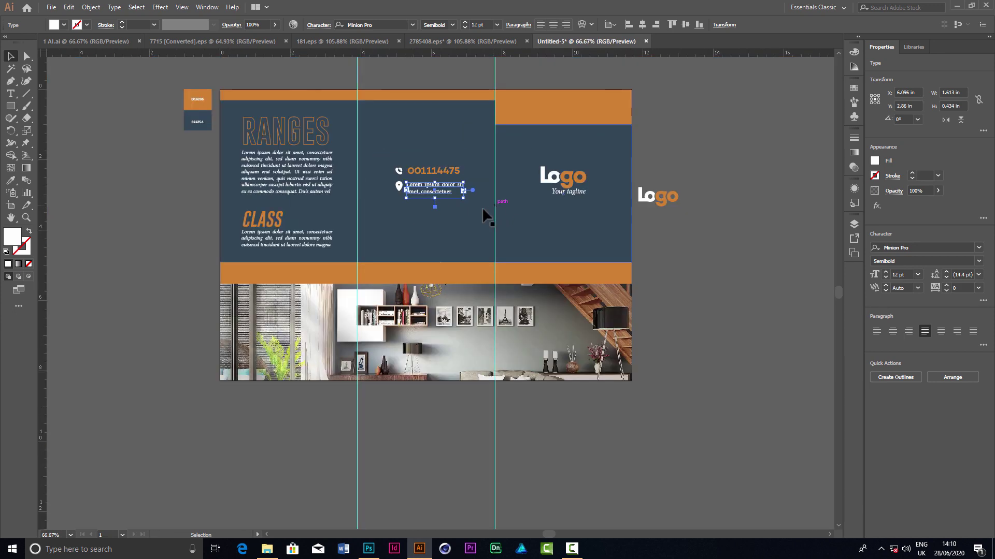
scroll(457, 207, "up", 1)
scroll(492, 196, "down", 1)
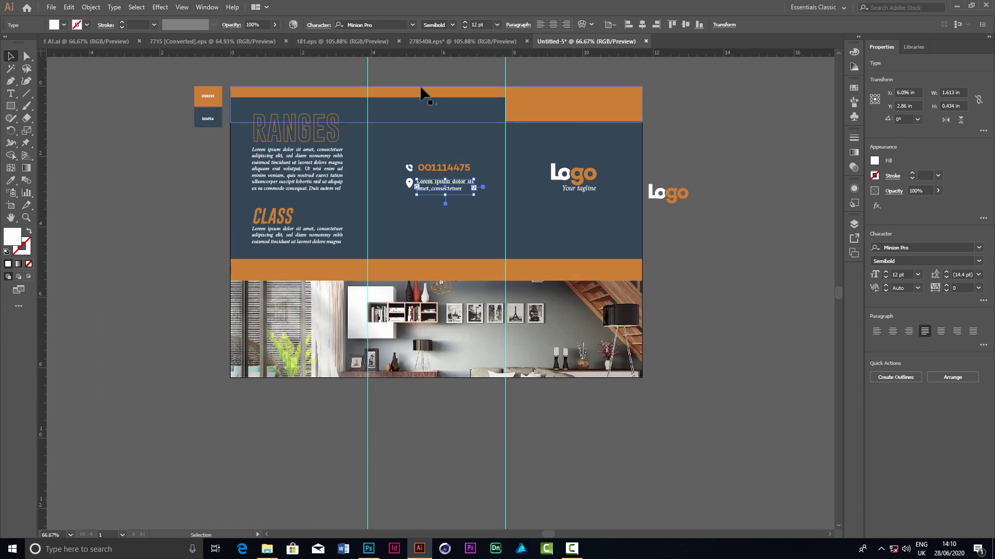
scroll(419, 249, "up", 2)
scroll(402, 237, "down", 1)
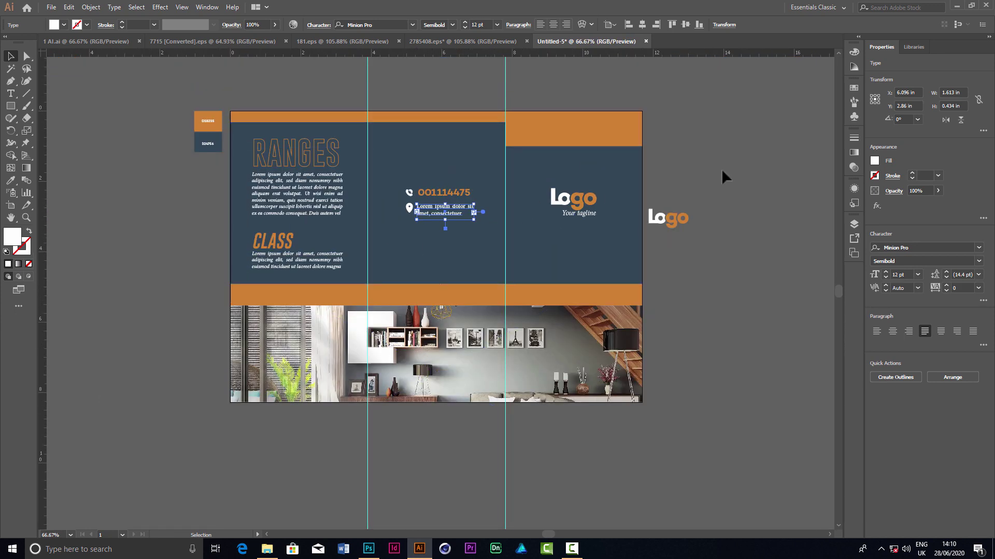
left_click(727, 155)
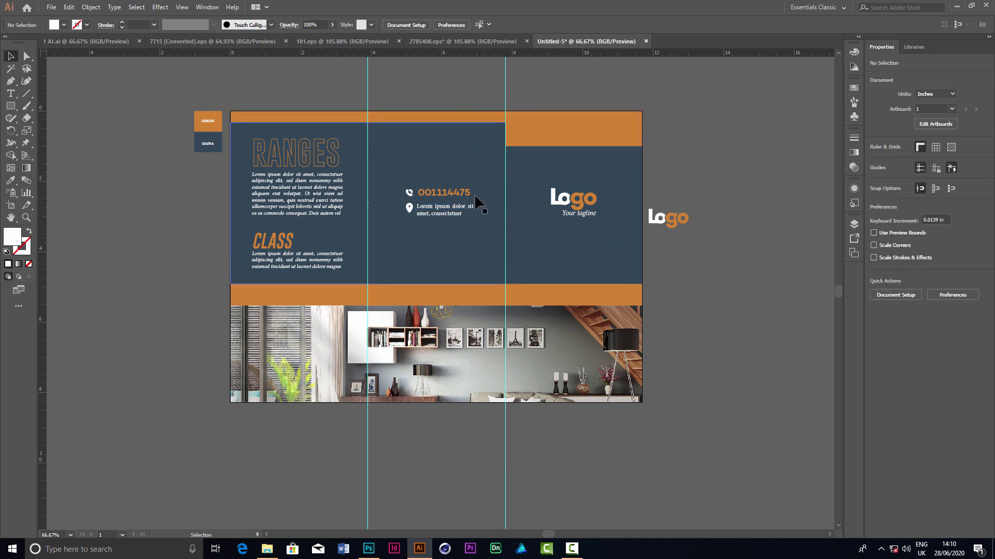
scroll(486, 167, "down", 3)
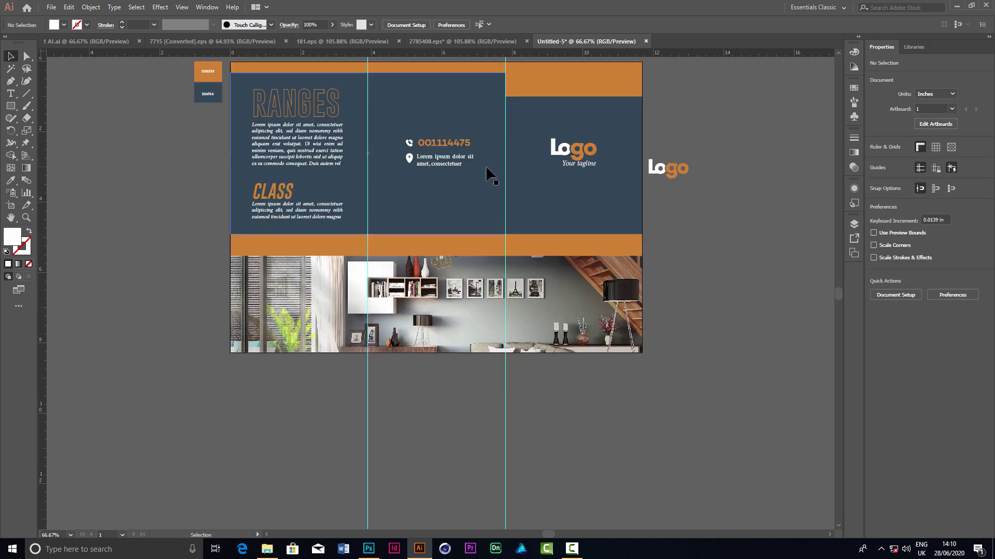
scroll(497, 173, "down", 4)
scroll(513, 178, "up", 2)
scroll(497, 207, "up", 2)
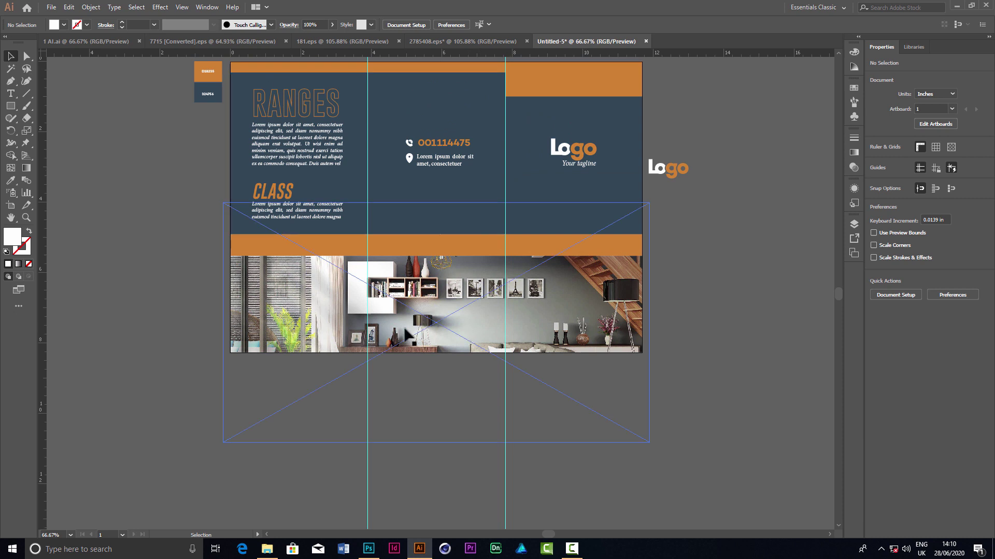
scroll(318, 235, "up", 1)
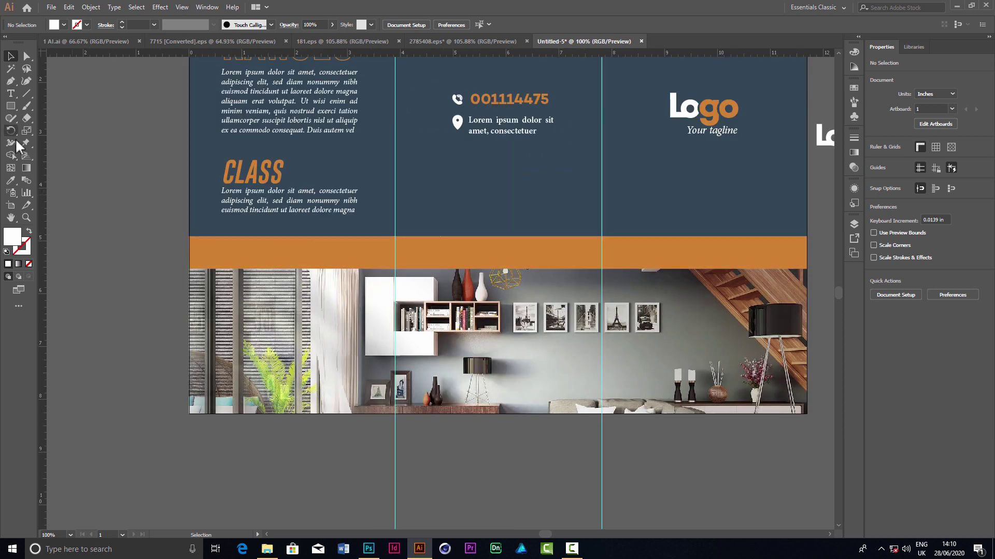
left_click(10, 93)
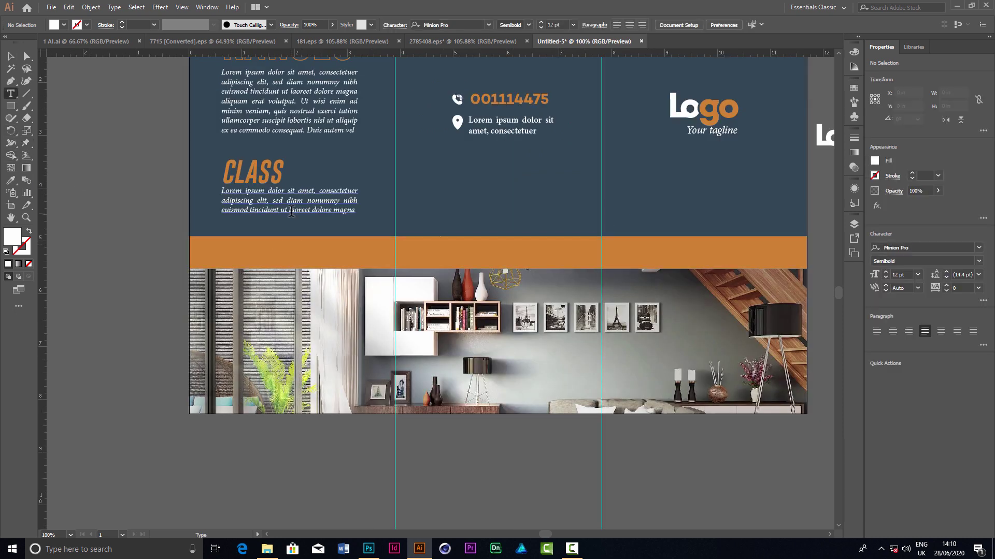
Copy the CLASS paragraph onto the orange band as 9 pt Regular text
key("v")
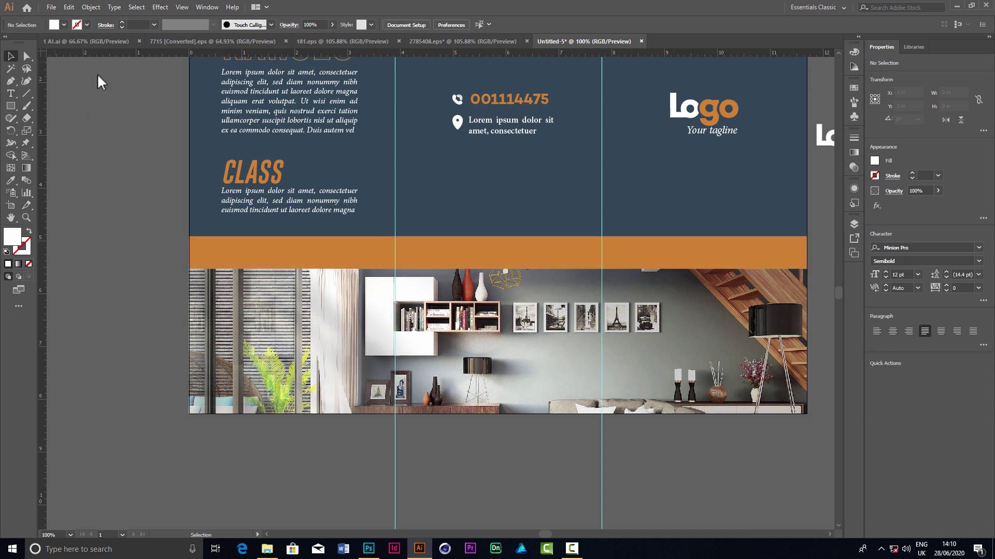
left_click(290, 207)
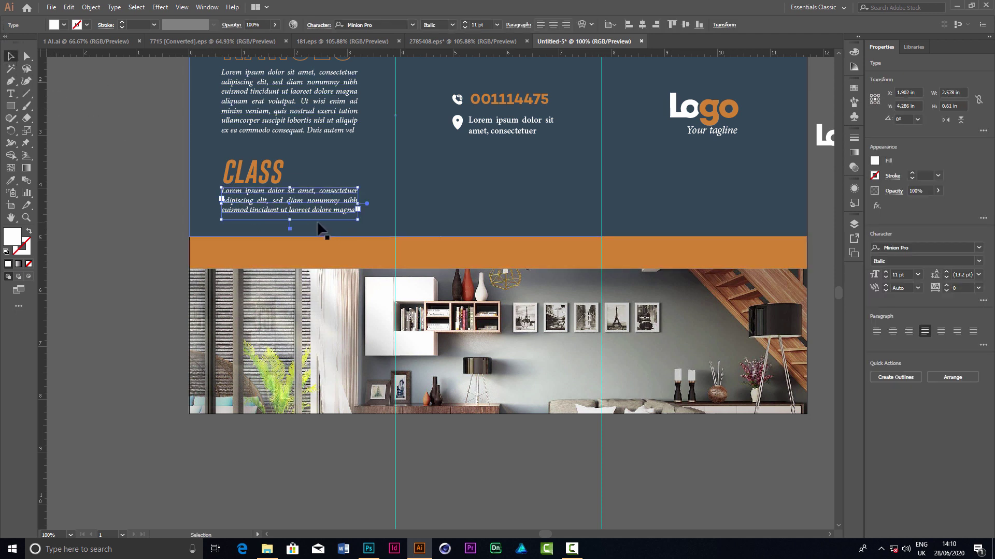
left_click_drag(248, 200, 249, 256)
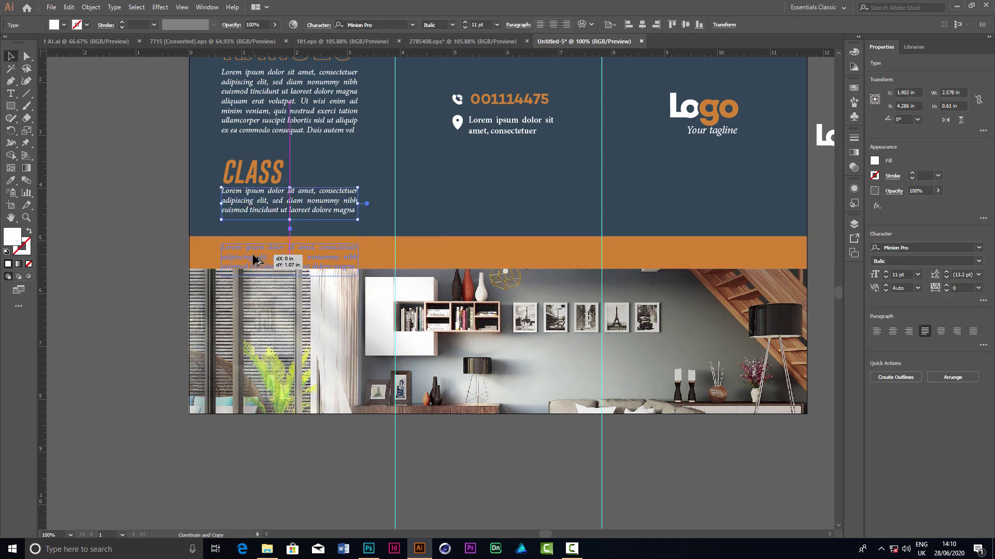
left_click(464, 28)
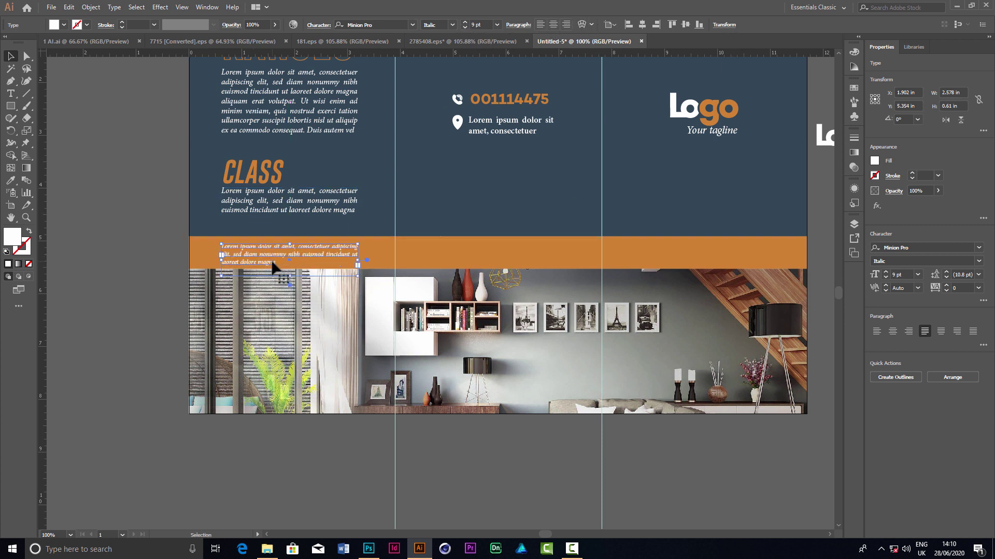
left_click(452, 25)
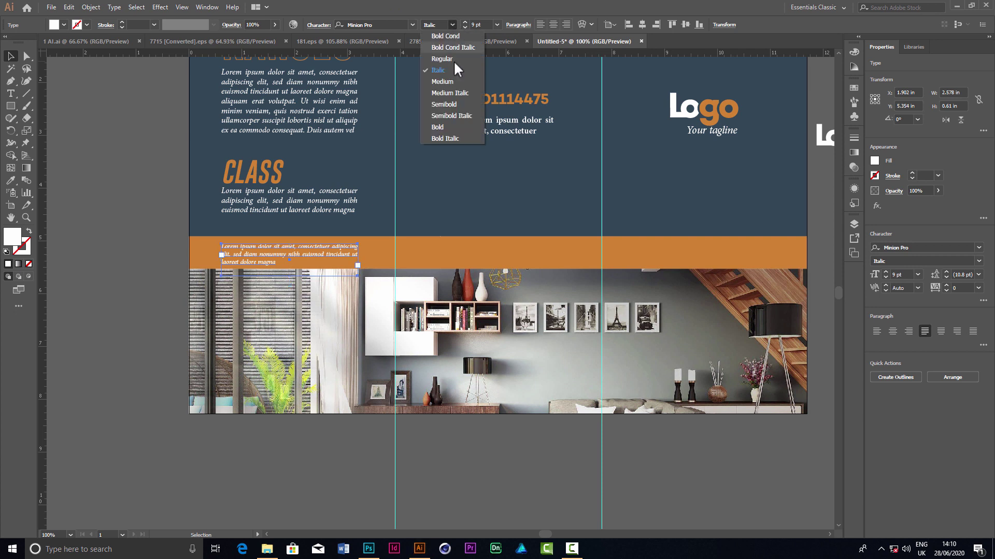
left_click(441, 59)
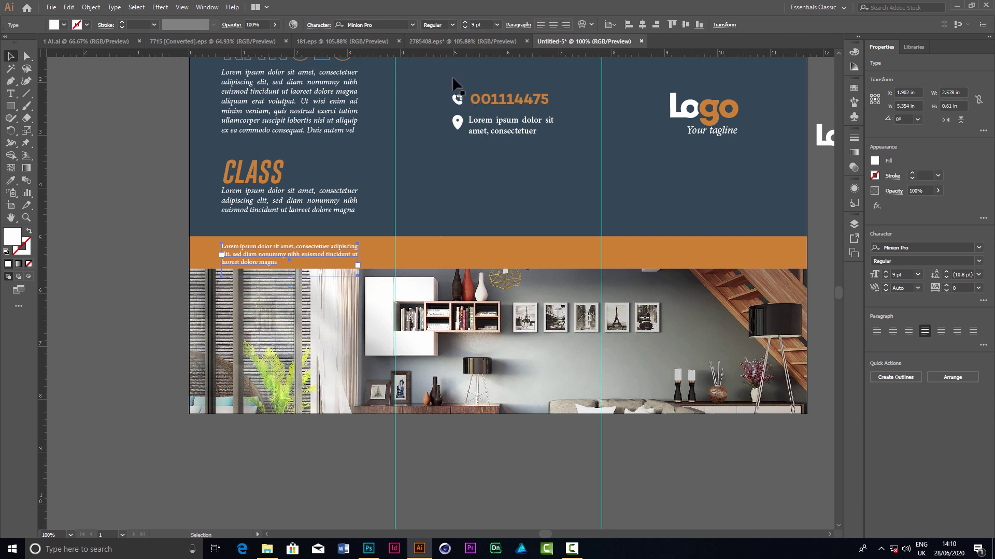
Cut the caption to two lines, fit its frame and nudge it slightly lower
double_click(276, 266)
left_click_drag(276, 266, 198, 256)
left_click_drag(283, 267, 187, 261)
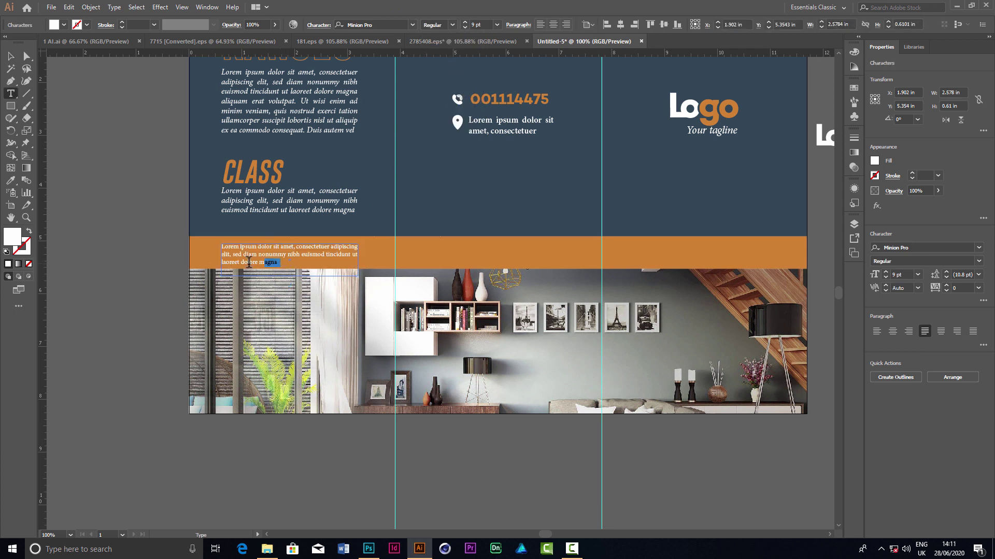
key("BackSpace")
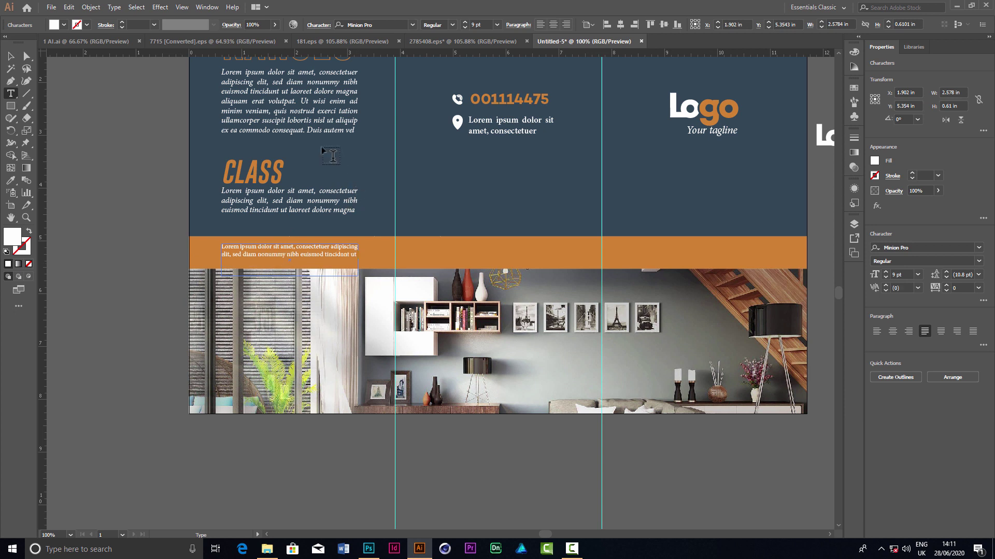
key("Escape")
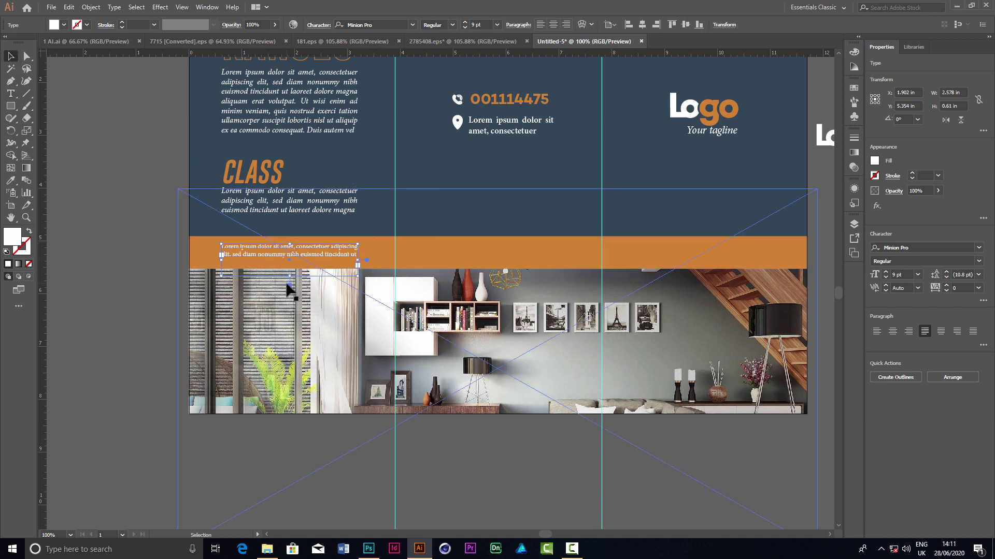
left_click_drag(290, 275, 289, 265)
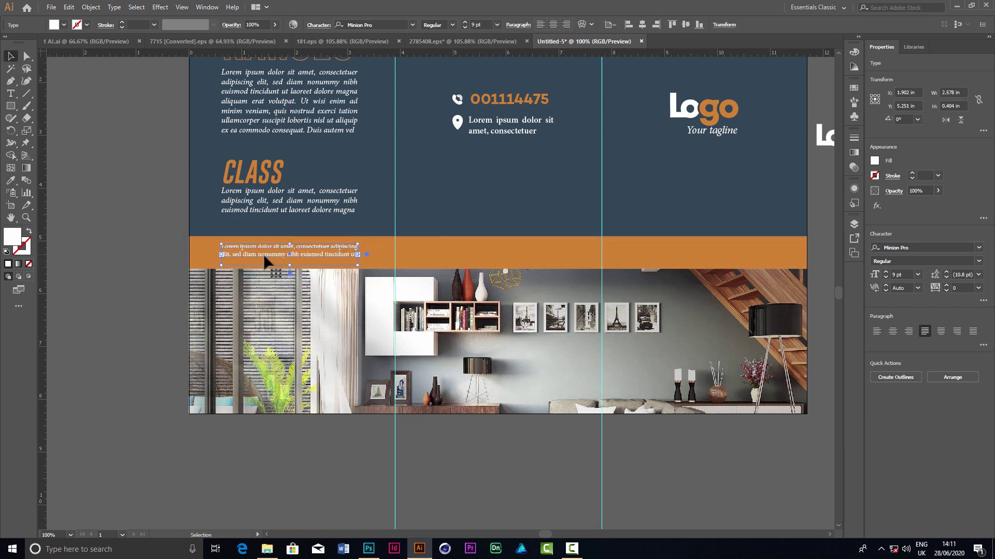
key("Down")
key("Down")
key("Down")
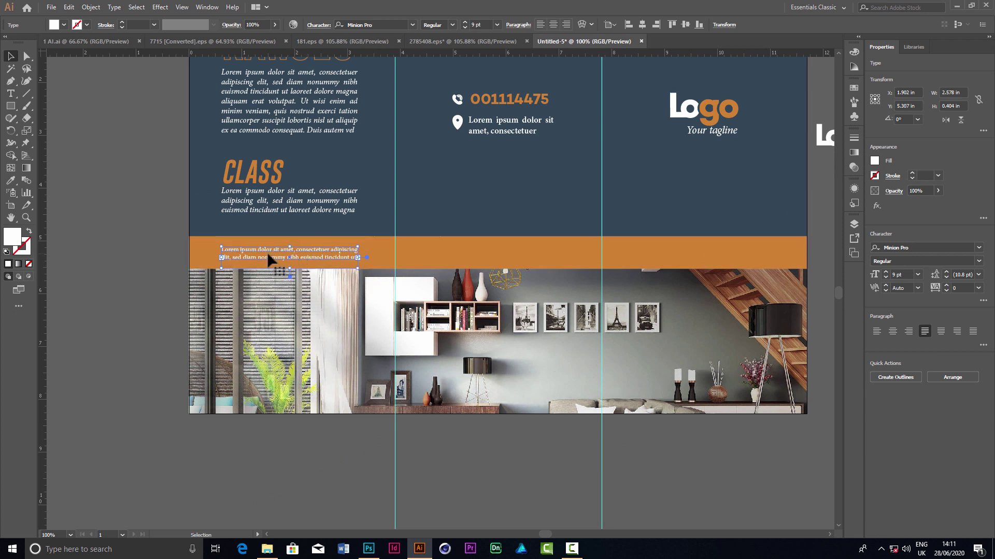
Copy the caption into the middle panel and centre it horizontally
left_click_drag(248, 255, 468, 261)
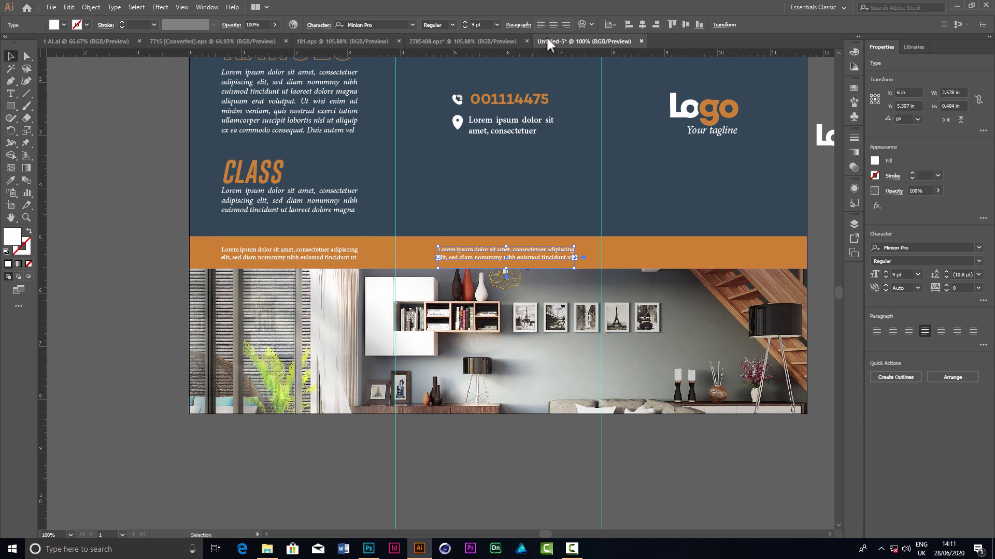
left_click(643, 24)
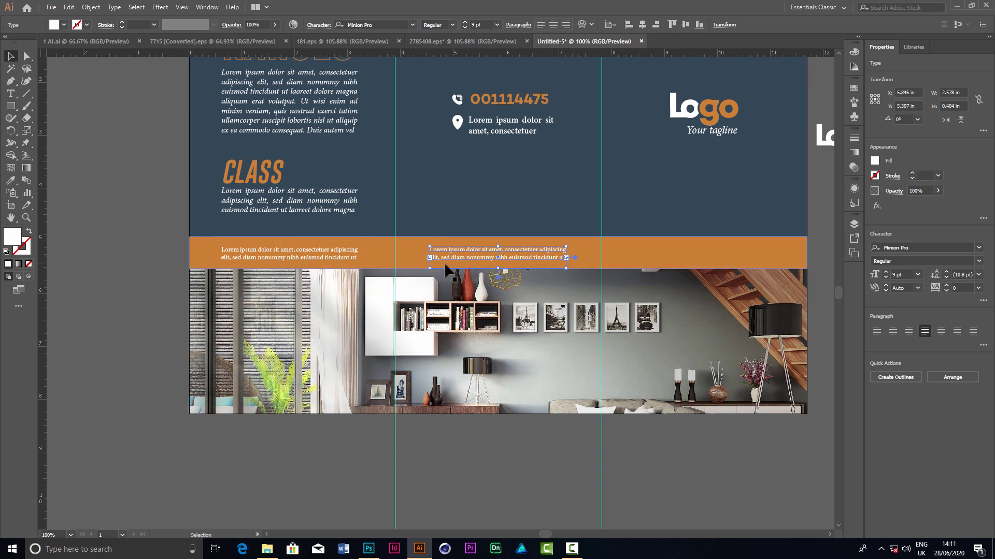
left_click(731, 453)
scroll(694, 409, "up", 2)
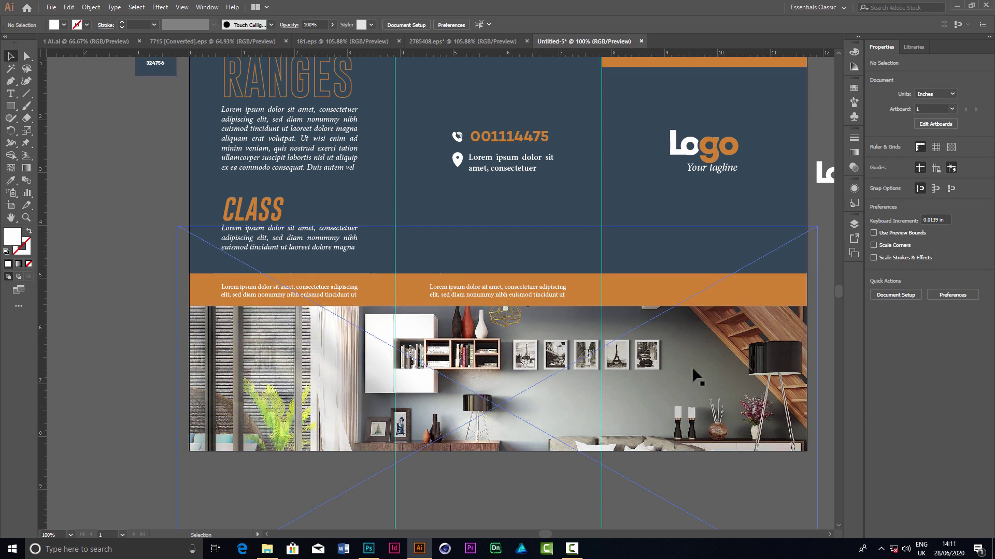
scroll(694, 378, "up", 2)
scroll(668, 357, "up", 1)
scroll(488, 381, "up", 1)
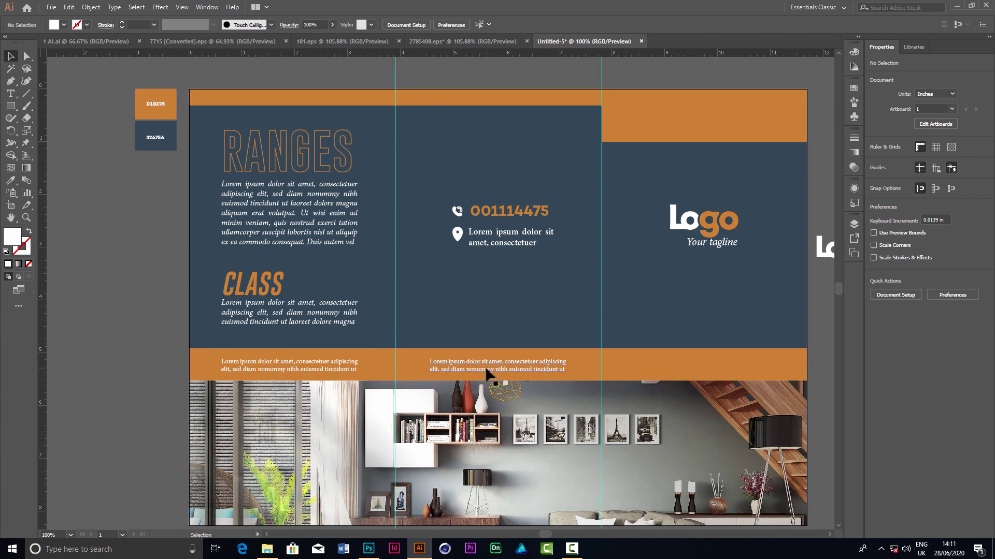
left_click(488, 371)
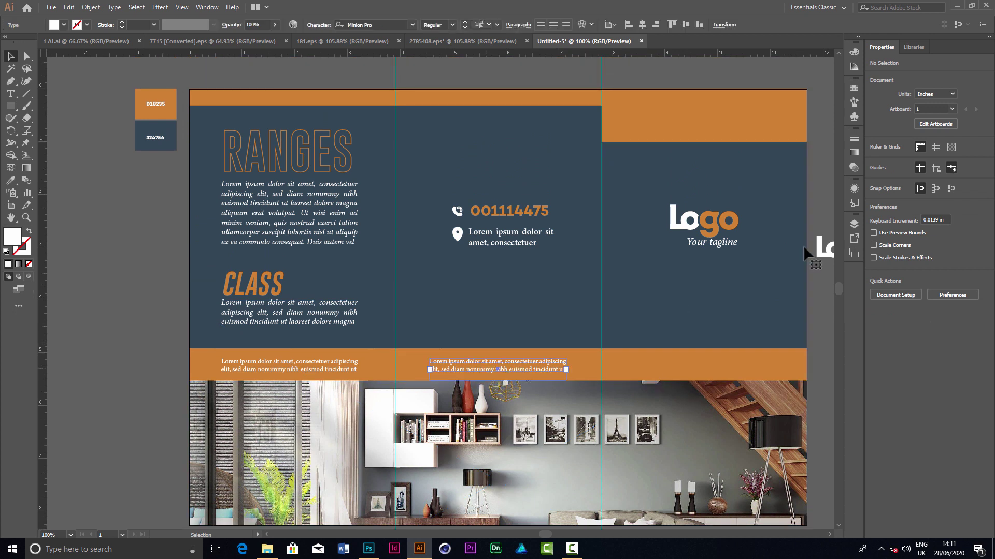
Colour the middle caption dark blue by sampling the background
left_click(15, 180)
left_click(566, 273)
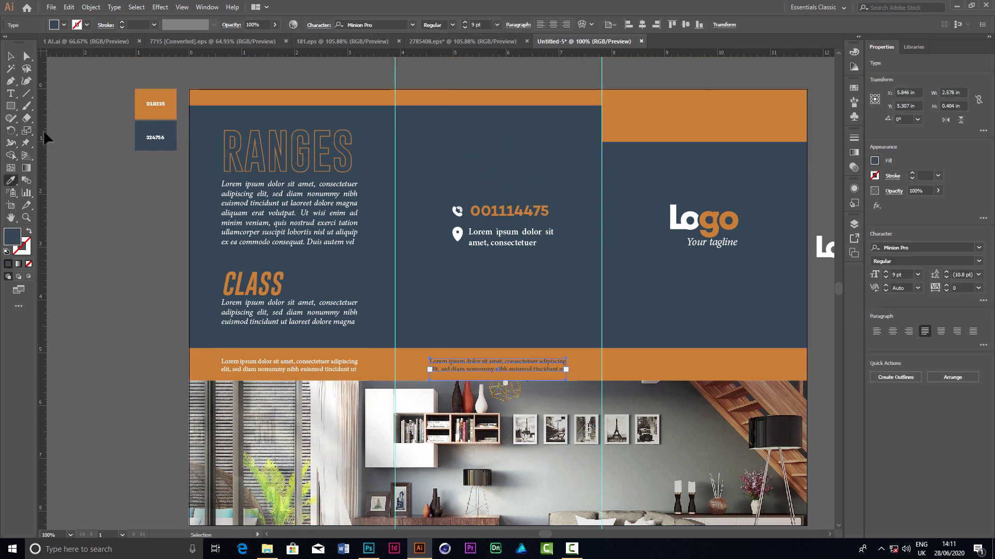
left_click(11, 56)
left_click(123, 226)
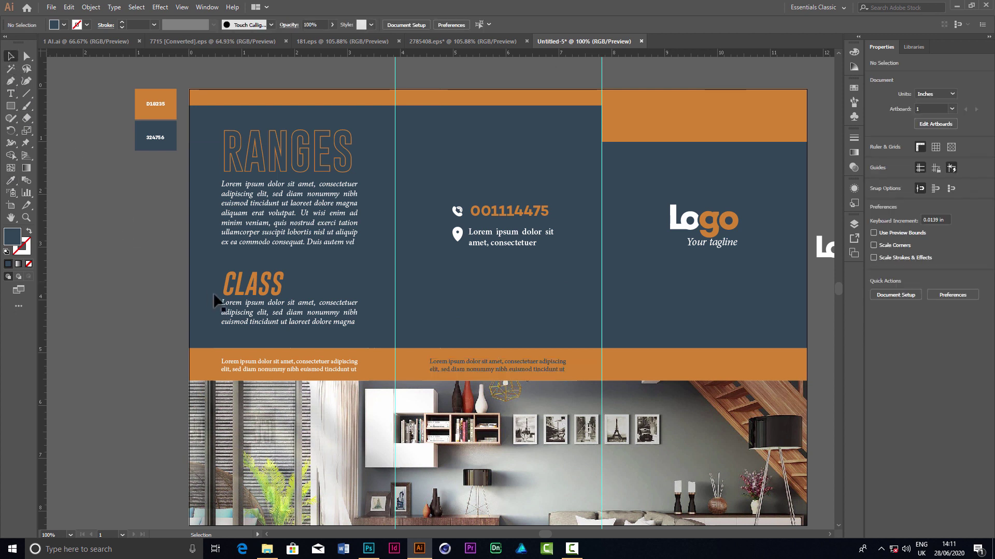
Colour the left caption dark blue too, then zoom out to see the whole brochure
left_click(292, 367)
left_click(10, 180)
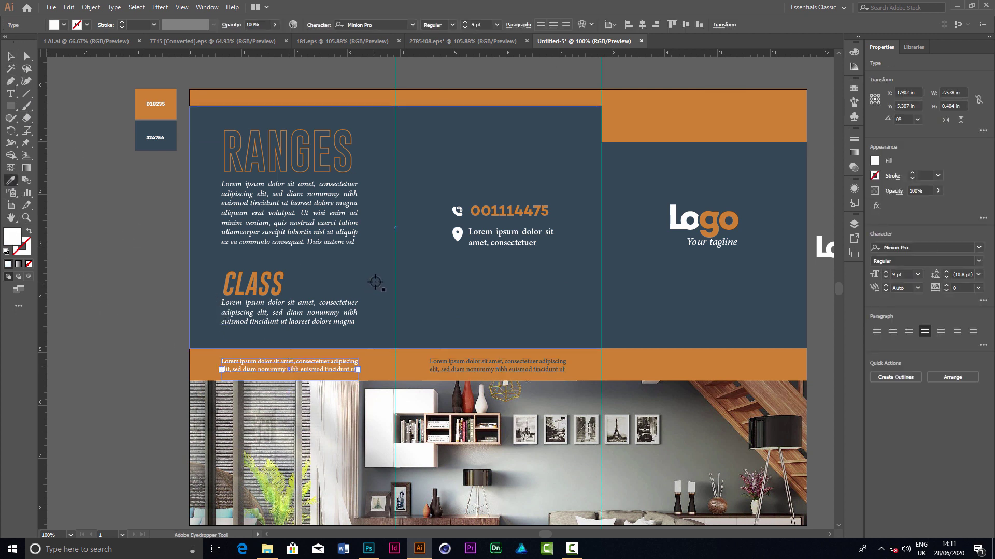
left_click(375, 283)
left_click(13, 53)
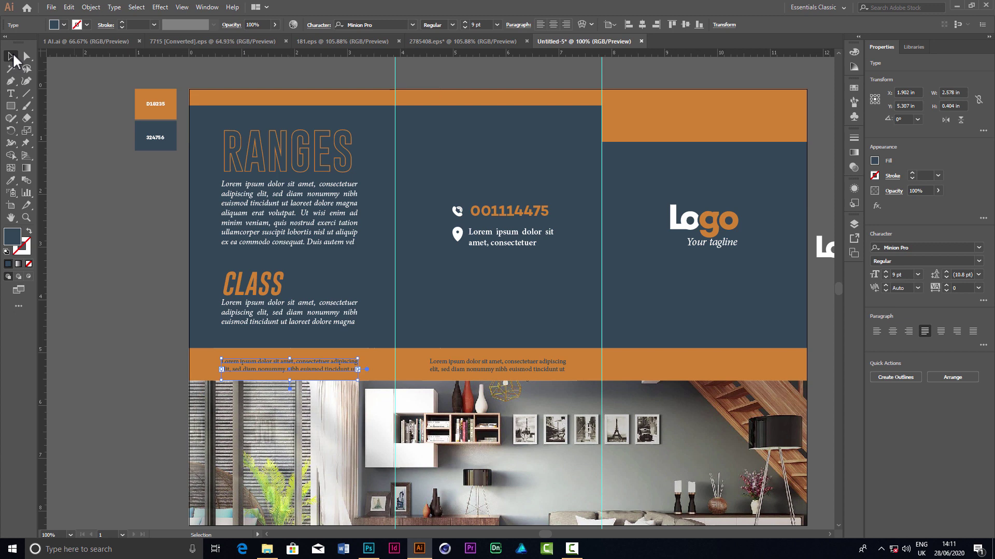
left_click(172, 207)
scroll(621, 274, "down", 2)
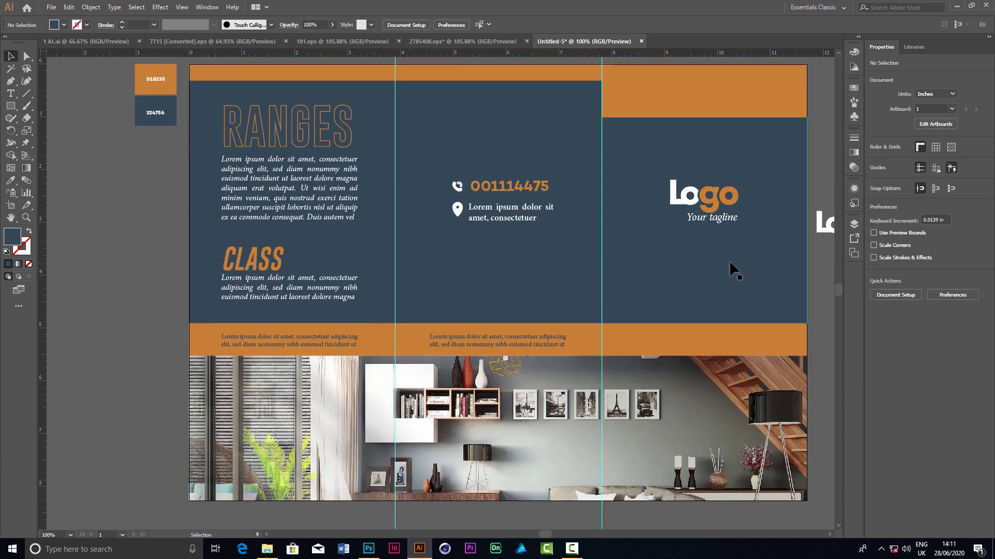
scroll(729, 260, "up", 3)
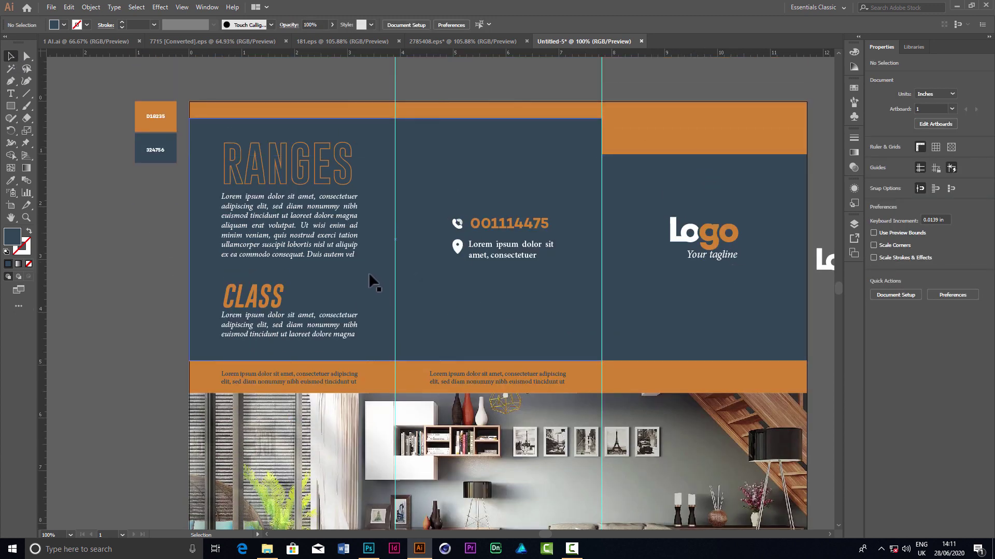
key("ctrl+minus")
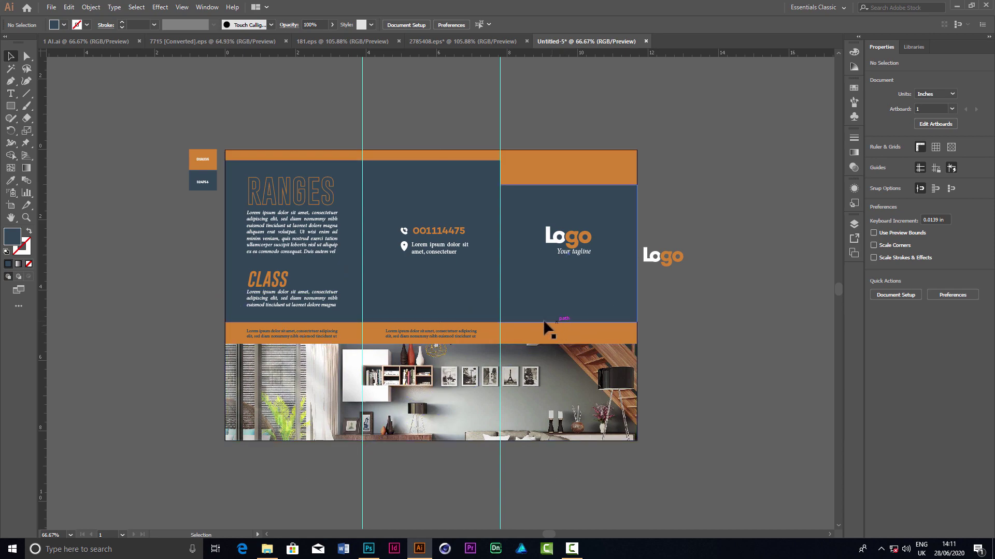